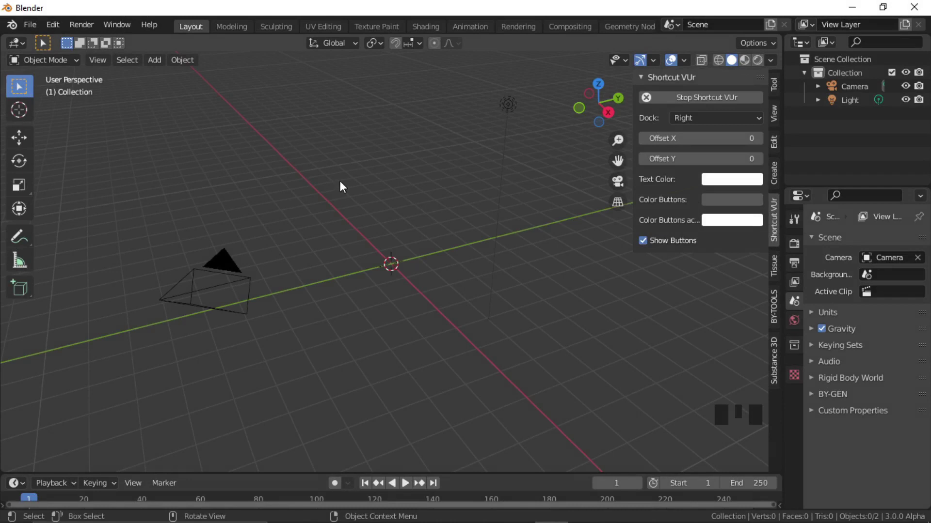
# - Enable the BlenderKit Online Asset Library add-on in the preferences and close the preferences window
pyautogui.click(57, 25)
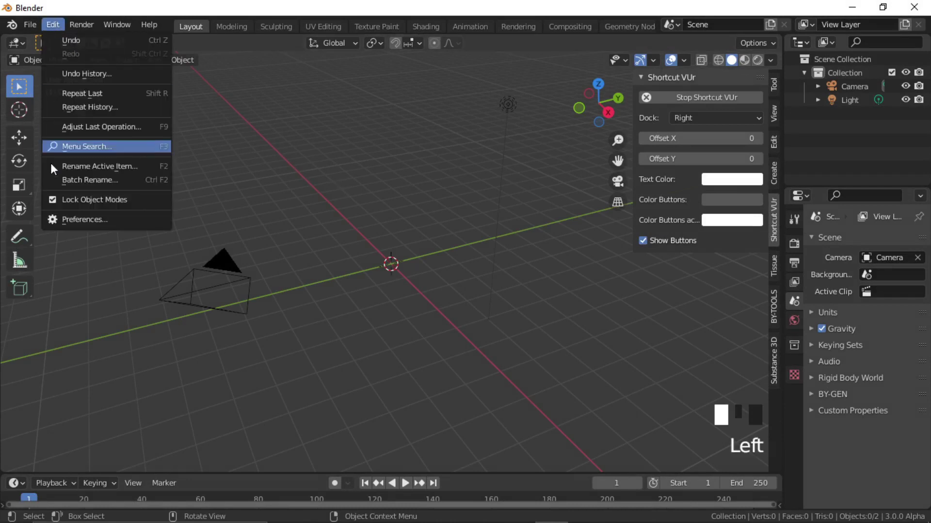
pyautogui.click(95, 224)
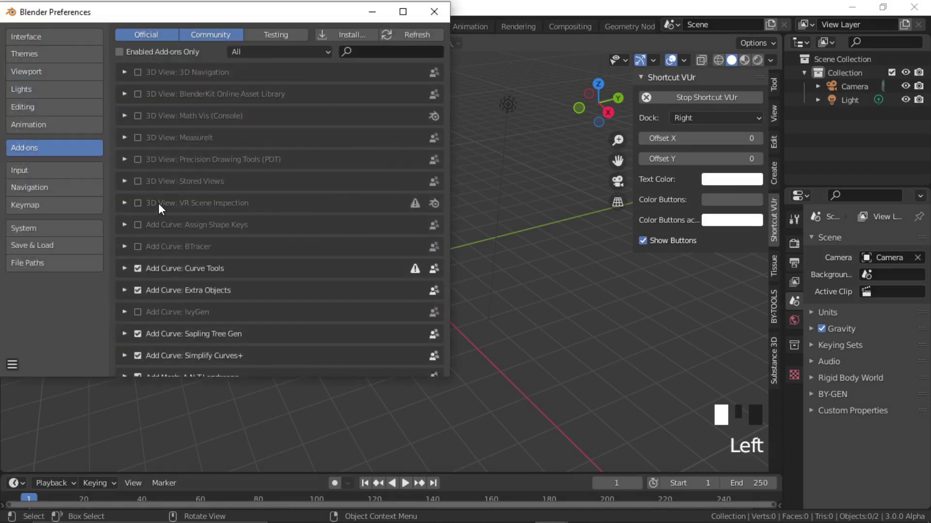
pyautogui.click(402, 49)
pyautogui.write('bleb')
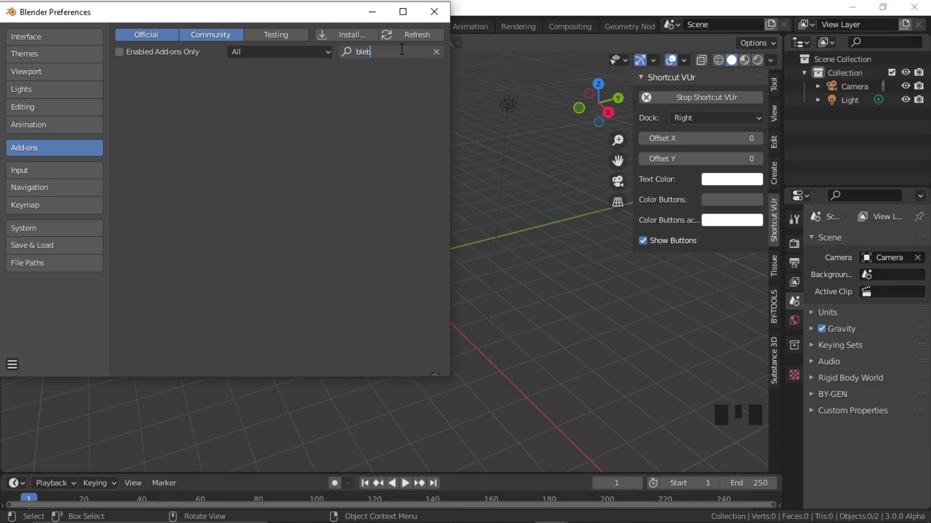
pyautogui.press('BackSpace')
pyautogui.write('nd')
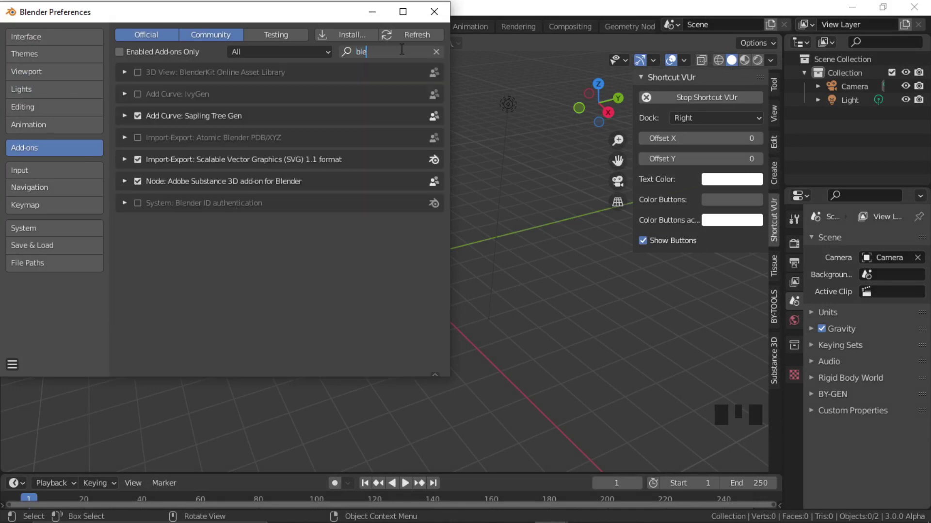
pyautogui.click(138, 72)
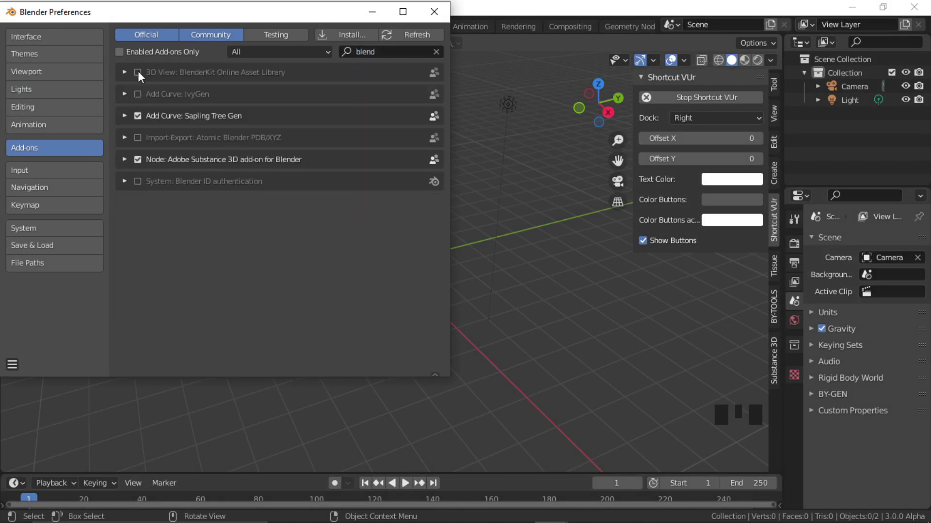
pyautogui.click(434, 12)
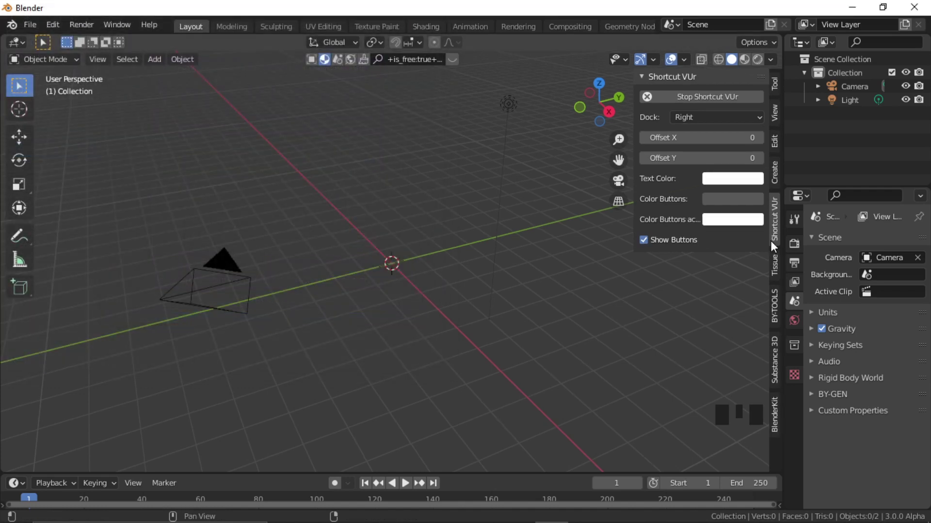
# - Search the BlenderKit model library for "human"
pyautogui.click(774, 413)
pyautogui.click(696, 191)
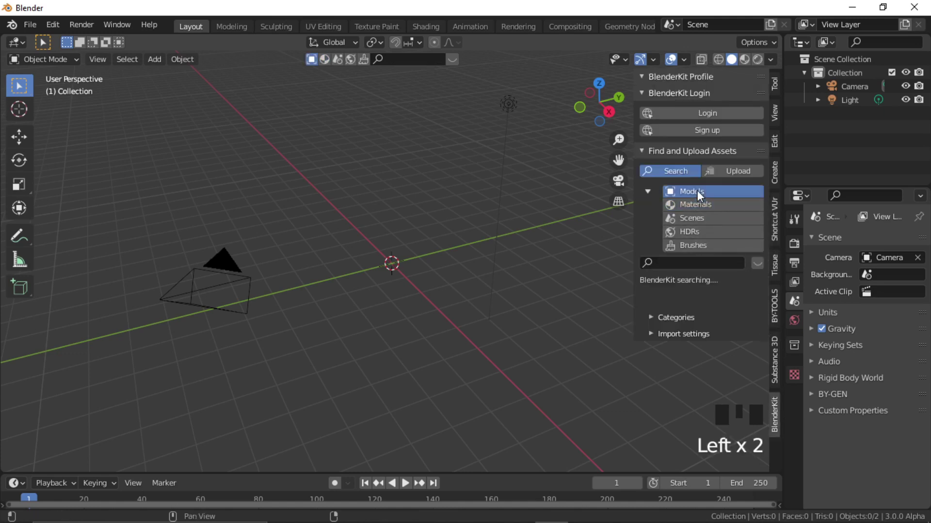
pyautogui.click(677, 262)
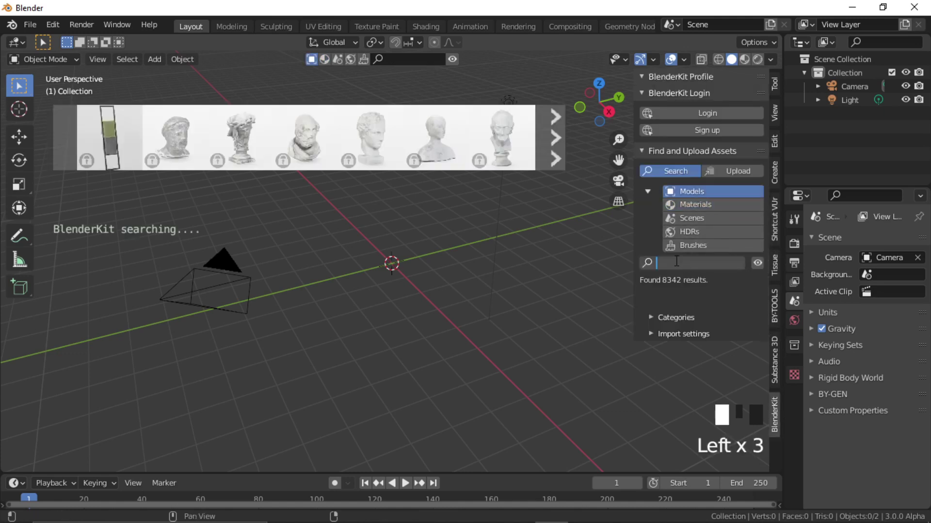
pyautogui.write('human')
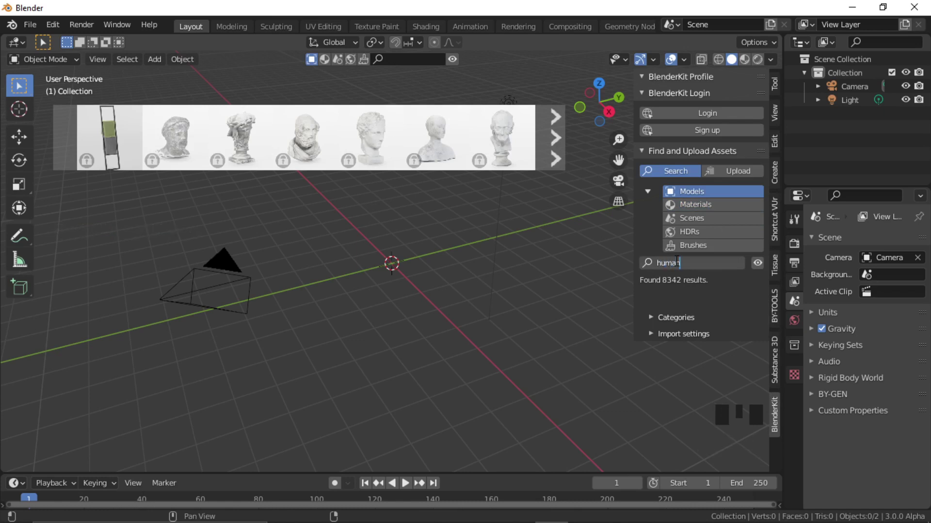
pyautogui.press('Return')
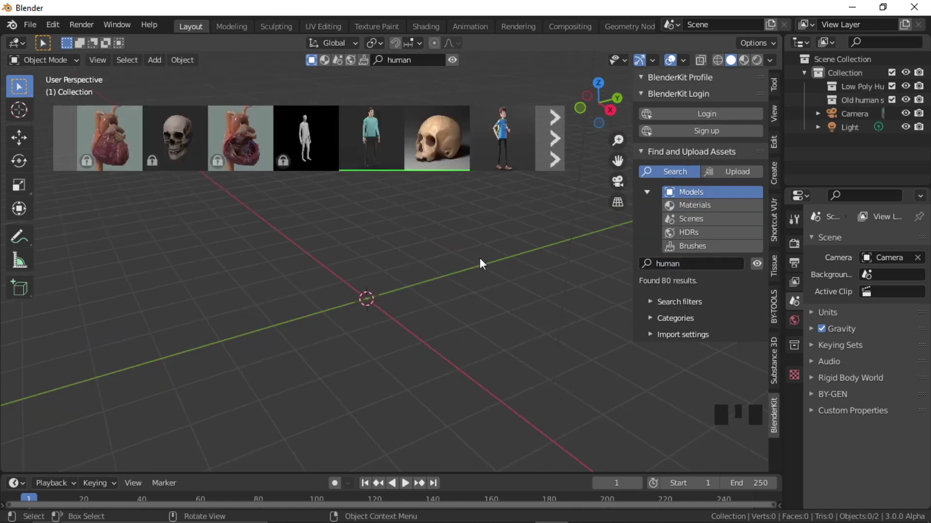
# - Place the Low Poly Human 2 model and the old human skull model on the ground near the scene origin
pyautogui.moveTo(384, 149)
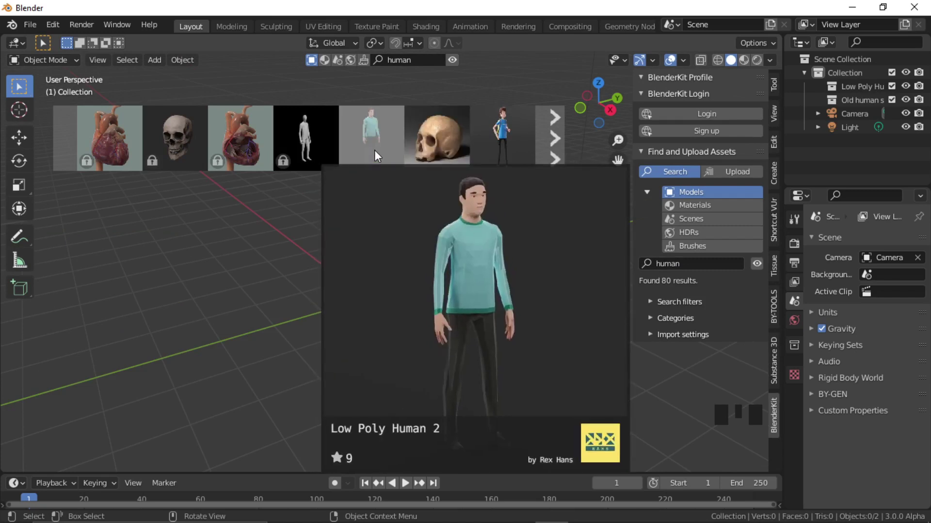
pyautogui.moveTo(373, 144); pyautogui.dragTo(437, 291)
pyautogui.moveTo(443, 150)
pyautogui.moveTo(443, 149); pyautogui.dragTo(397, 288)
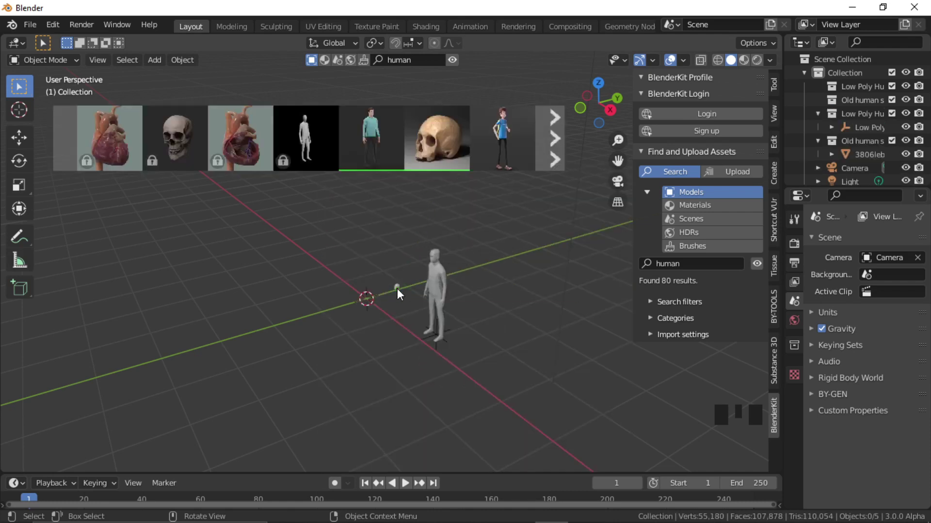
# - Add a mesh plane at the origin and scale it uniformly to about 6.3 as a floor
pyautogui.click(486, 360)
pyautogui.hotkey('shift', 'a')
pyautogui.moveTo(408, 220)
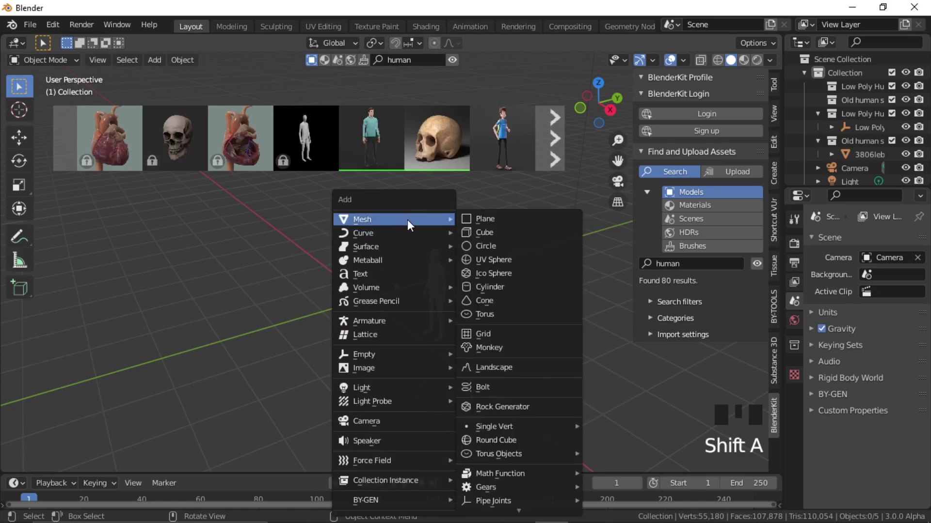
pyautogui.click(510, 220)
pyautogui.press('s')
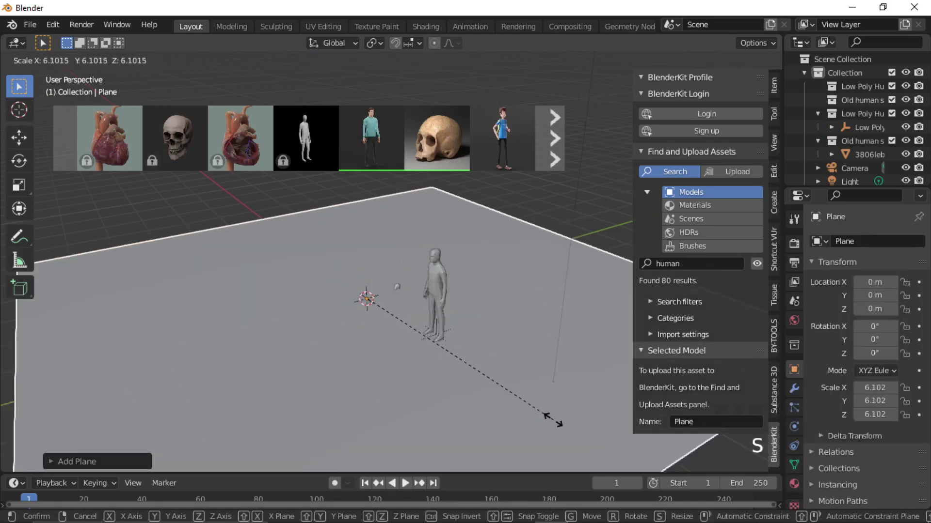
pyautogui.click(559, 422)
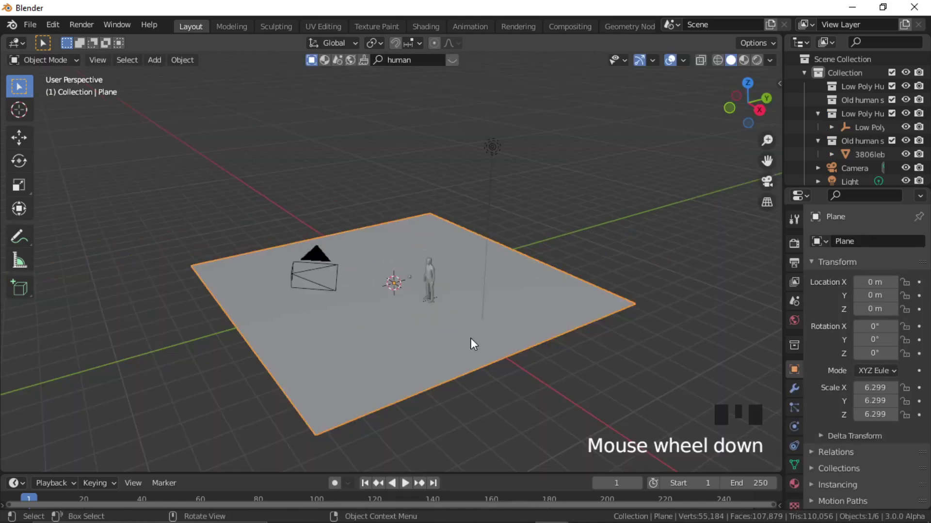
# - Extrude the floor plane's rear edge about 9 m up along Z to form a back wall
pyautogui.press('Tab')
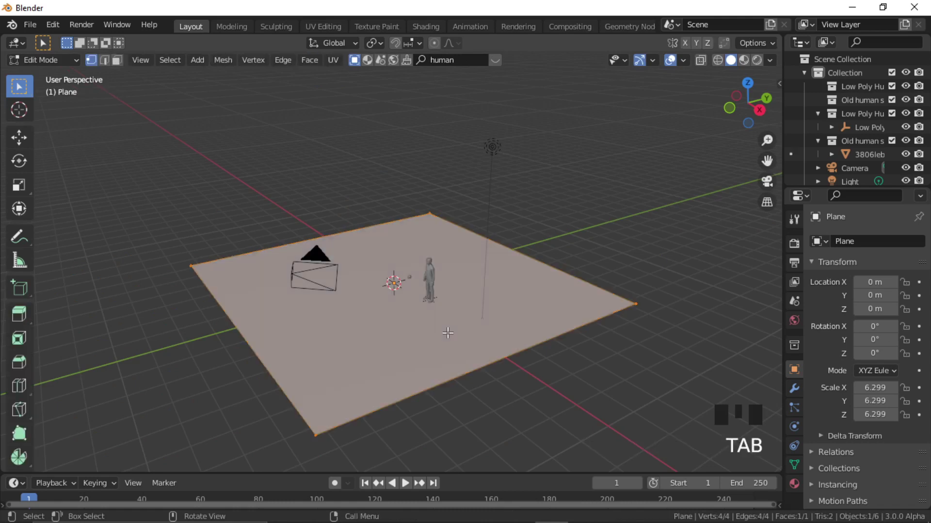
pyautogui.press('2')
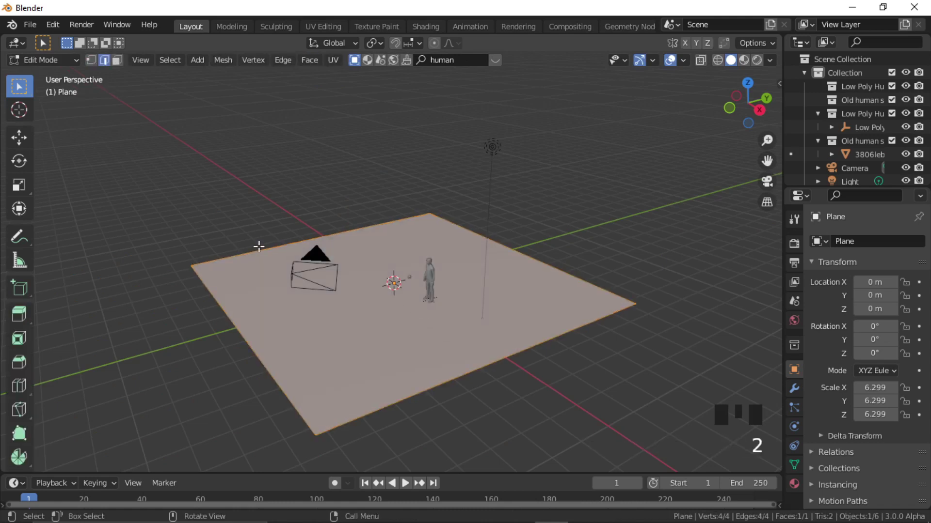
pyautogui.click(271, 247)
pyautogui.press('e')
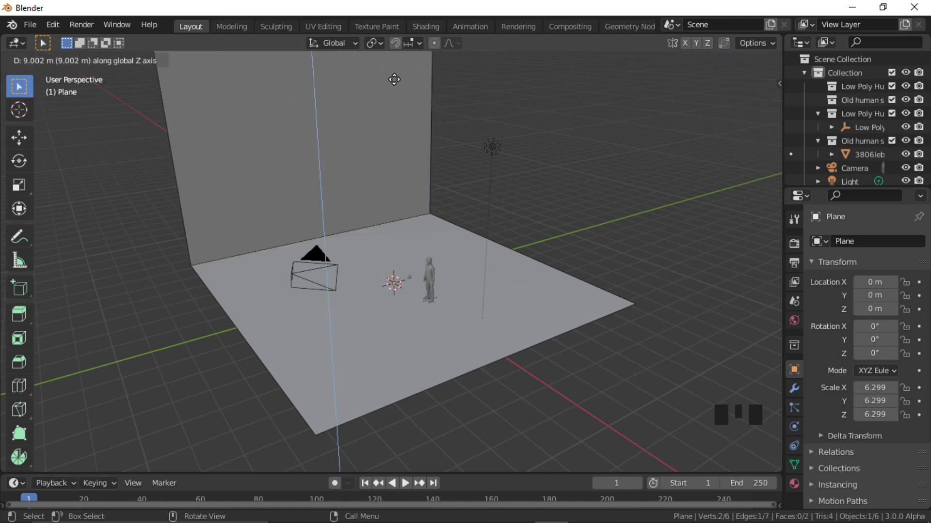
pyautogui.click(393, 79)
pyautogui.scroll(-2, 339, 203)
# - Stretch the whole floor-and-wall mesh widely along the Y axis and enlarge it uniformly
pyautogui.press('a')
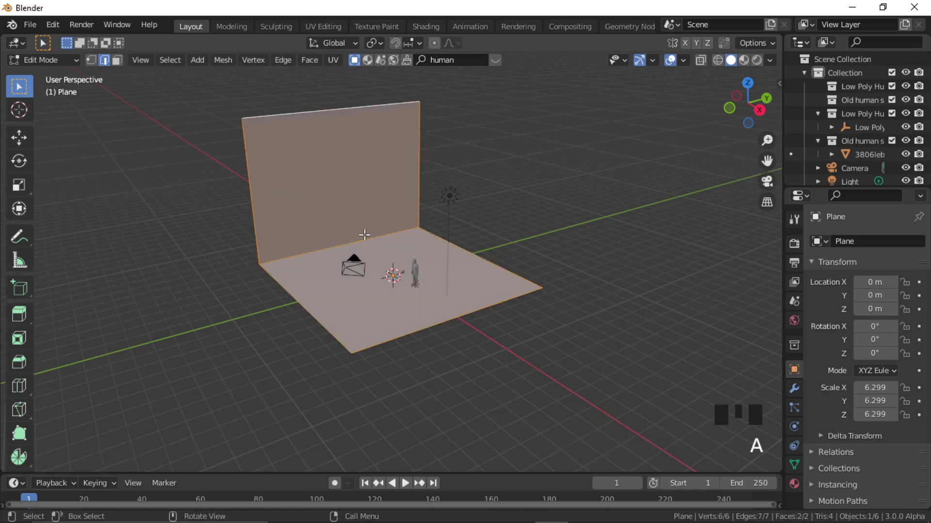
pyautogui.press('s')
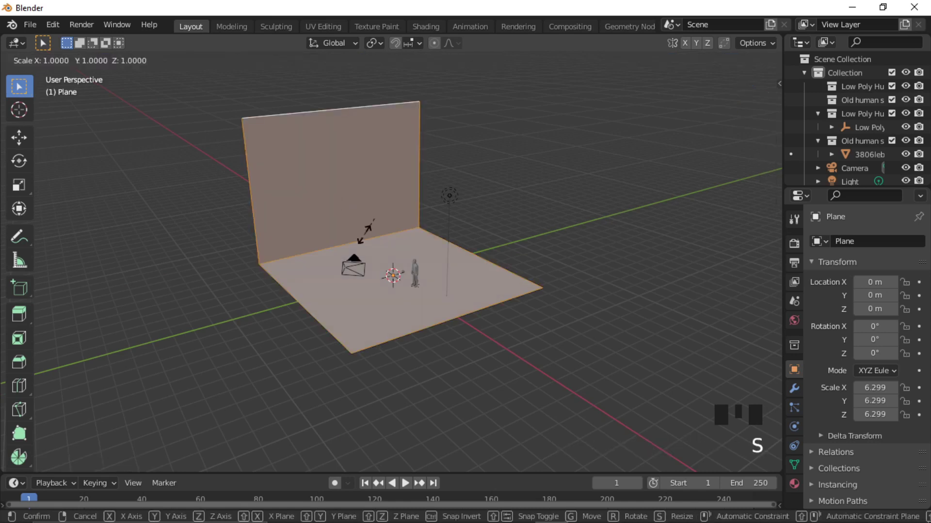
pyautogui.press('y')
pyautogui.click(400, 266)
pyautogui.scroll(-2, 400, 266)
pyautogui.press('s')
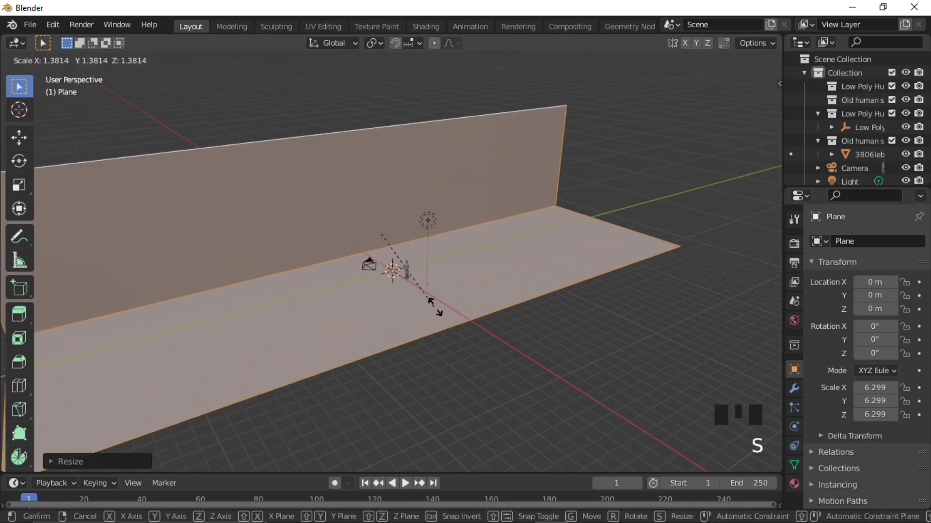
pyautogui.click(498, 336)
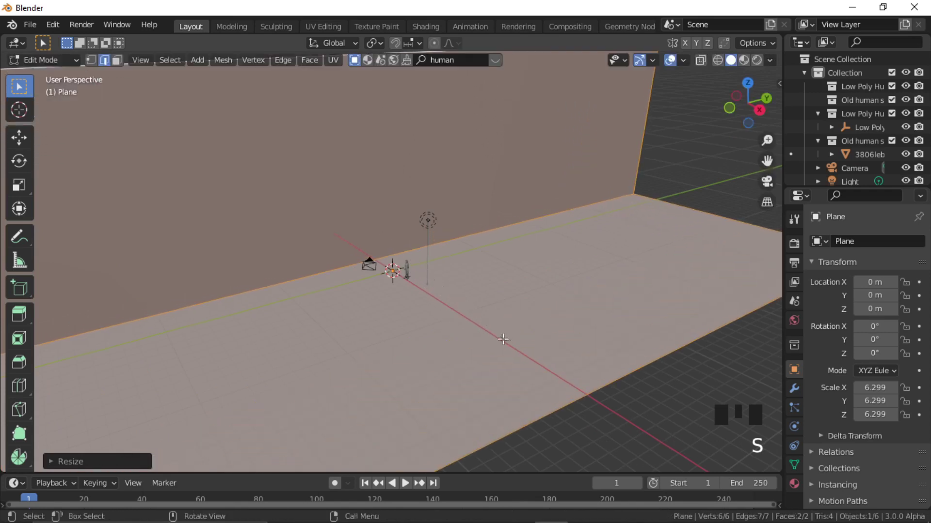
pyautogui.scroll(-3, 457, 291)
pyautogui.scroll(3, 440, 269)
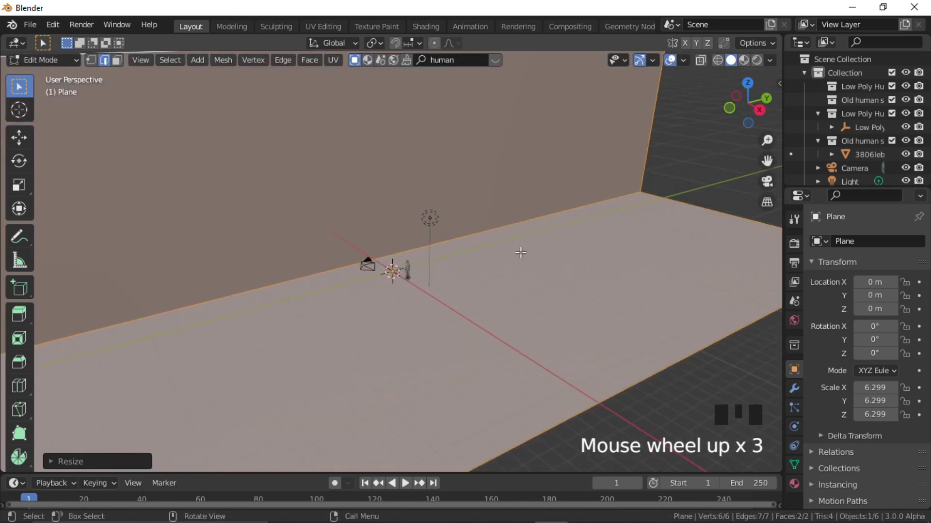
# - Return to Object Mode and move the floor-and-wall backdrop along Y to about 15.36 m
pyautogui.press('Tab')
pyautogui.scroll(-2, 475, 264)
pyautogui.keyDown('shift'); pyautogui.moveTo(475, 263); pyautogui.dragTo(493, 301, button='middle'); pyautogui.keyUp('shift')
pyautogui.scroll(5, 516, 330)
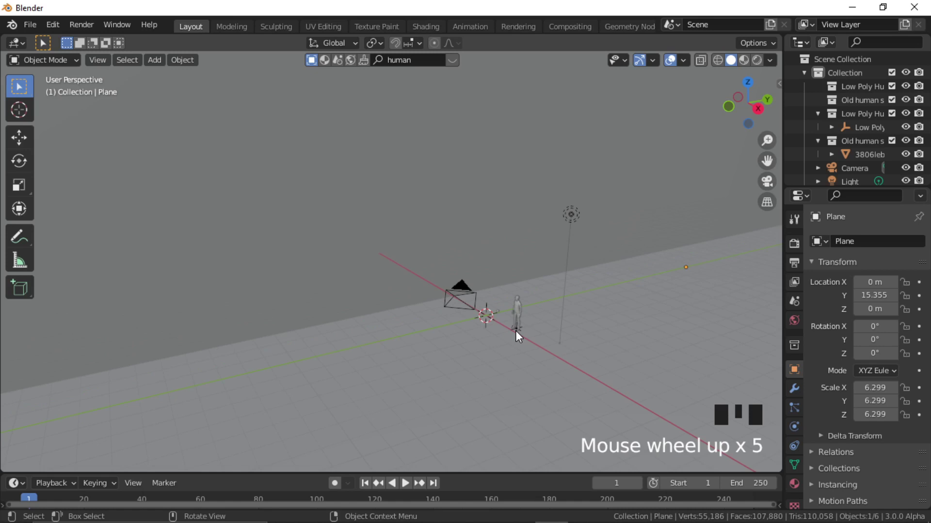
# - Rotate the human figure -90° about the Z axis
pyautogui.click(515, 331)
pyautogui.press('r')
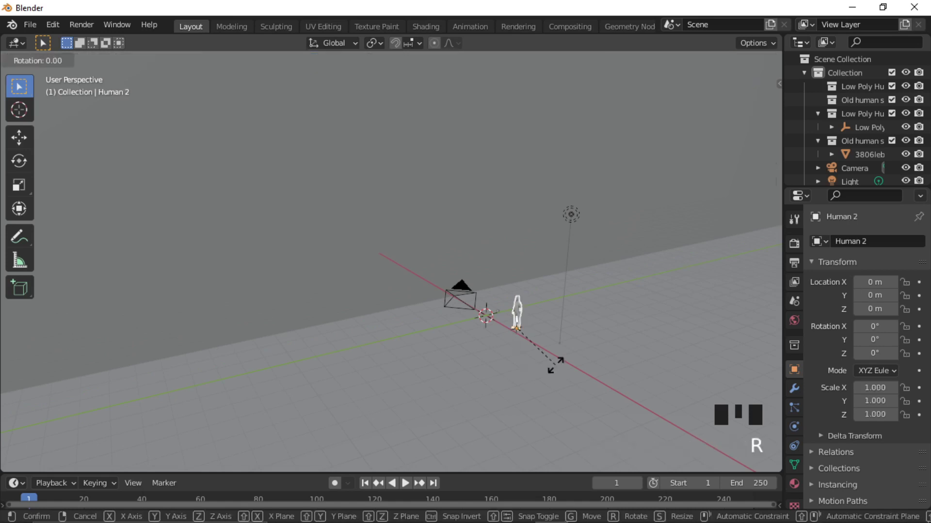
pyautogui.press('z')
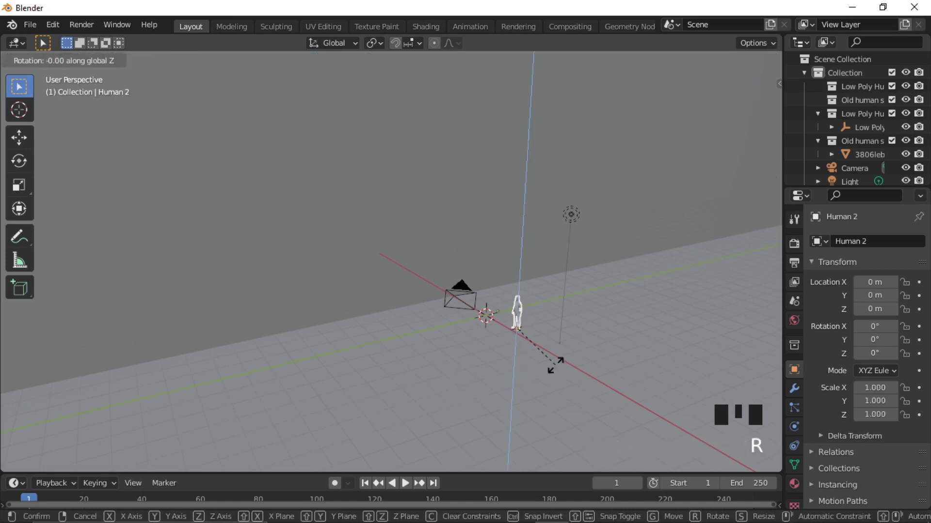
pyautogui.click(452, 398)
# - Select the tiny skull near the origin and scale it up uniformly to about 26.4
pyautogui.keyDown('shift'); pyautogui.moveTo(530, 338); pyautogui.dragTo(574, 386, button='middle'); pyautogui.keyUp('shift')
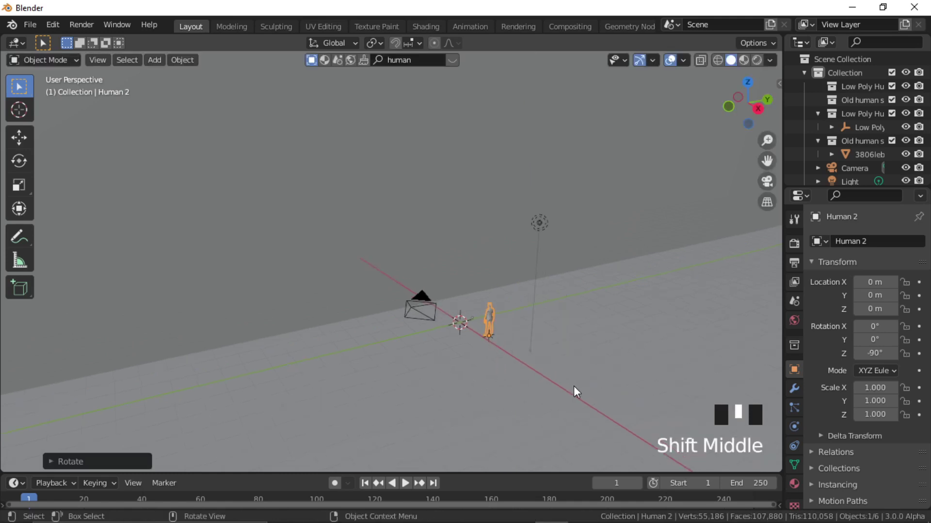
pyautogui.click(470, 330)
pyautogui.click(471, 319)
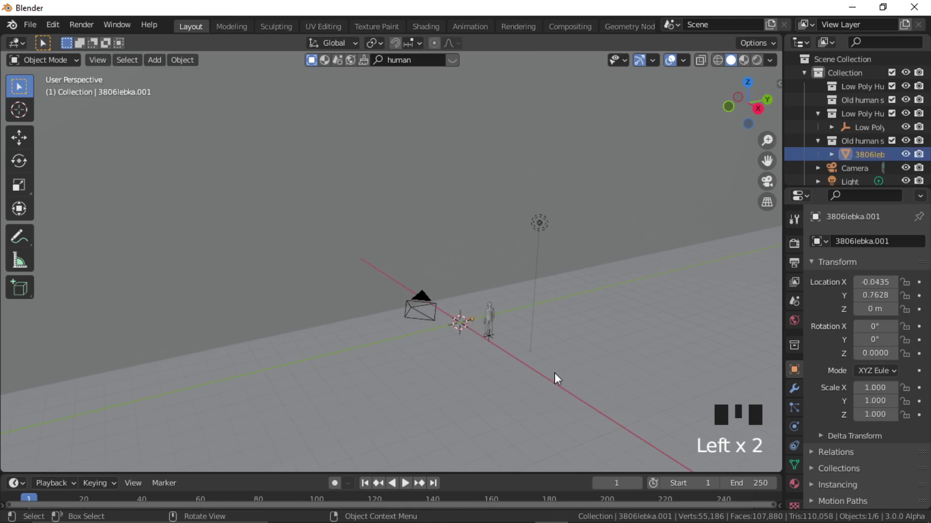
pyautogui.press('s')
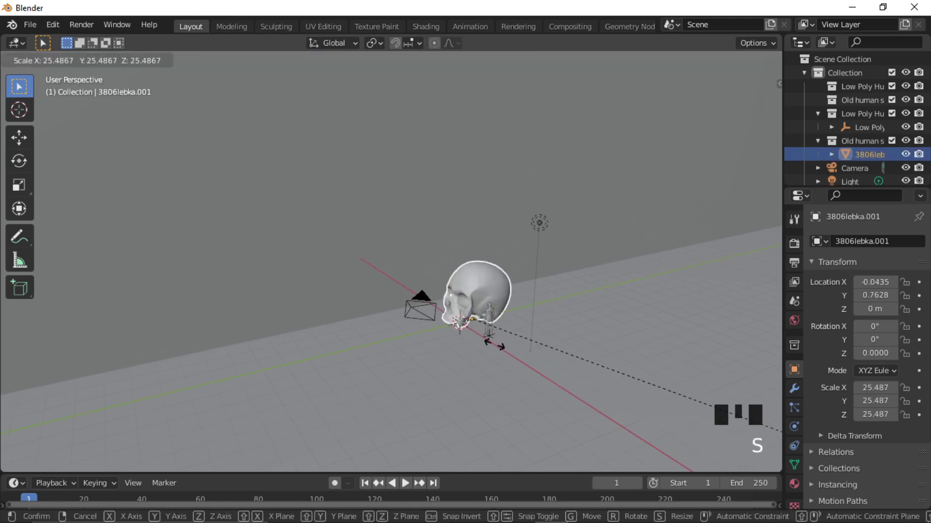
pyautogui.click(577, 344)
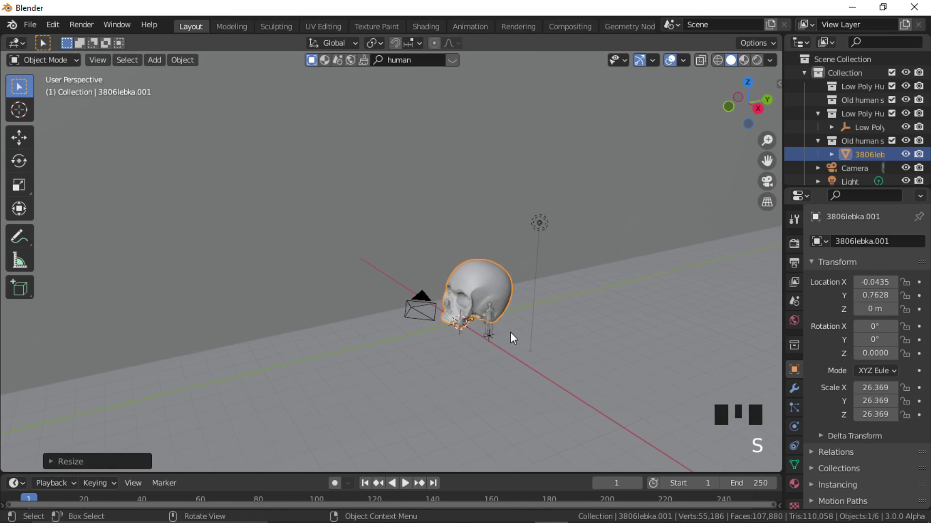
# - Rotate the enlarged skull 90° about the Z axis
pyautogui.press('r')
pyautogui.press('z')
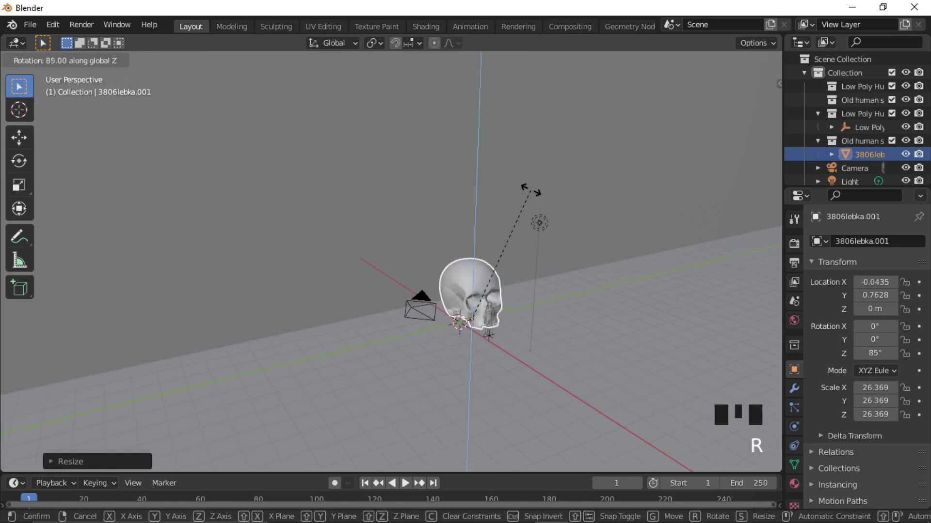
pyautogui.click(515, 179)
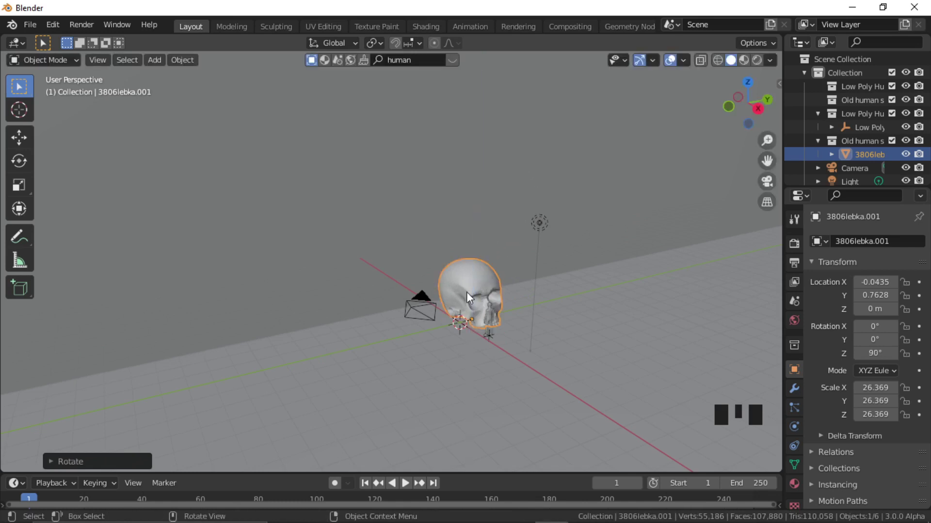
# - Tilt the skull face-down about 46° around the global Y axis
pyautogui.moveTo(467, 291); pyautogui.dragTo(542, 314, button='middle')
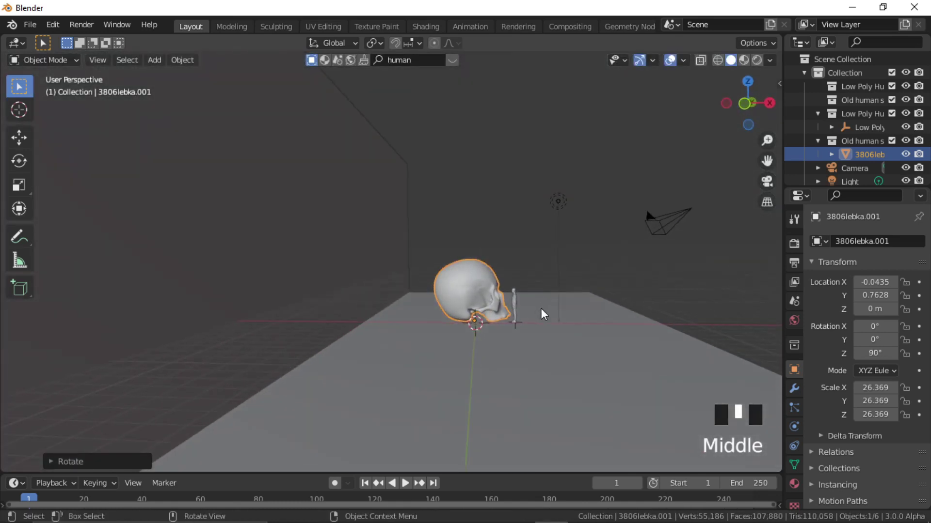
pyautogui.press('r')
pyautogui.press('y')
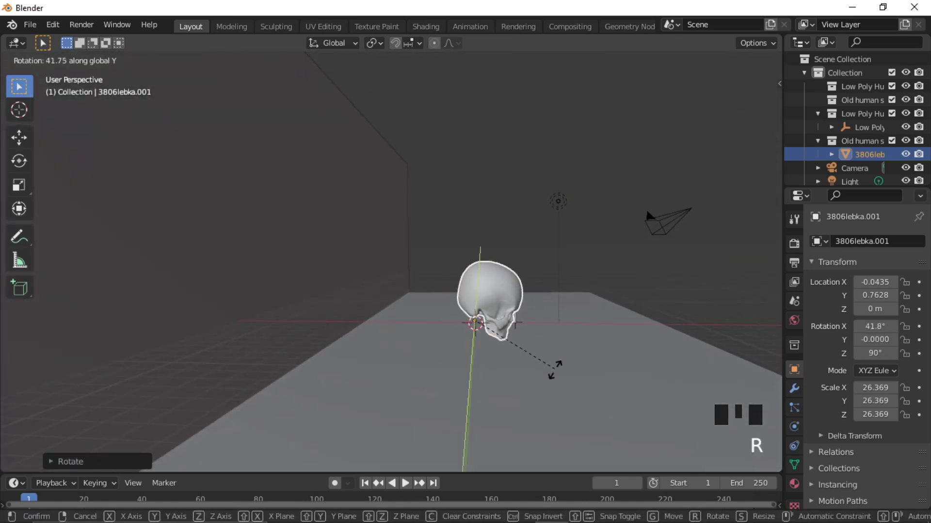
pyautogui.click(553, 379)
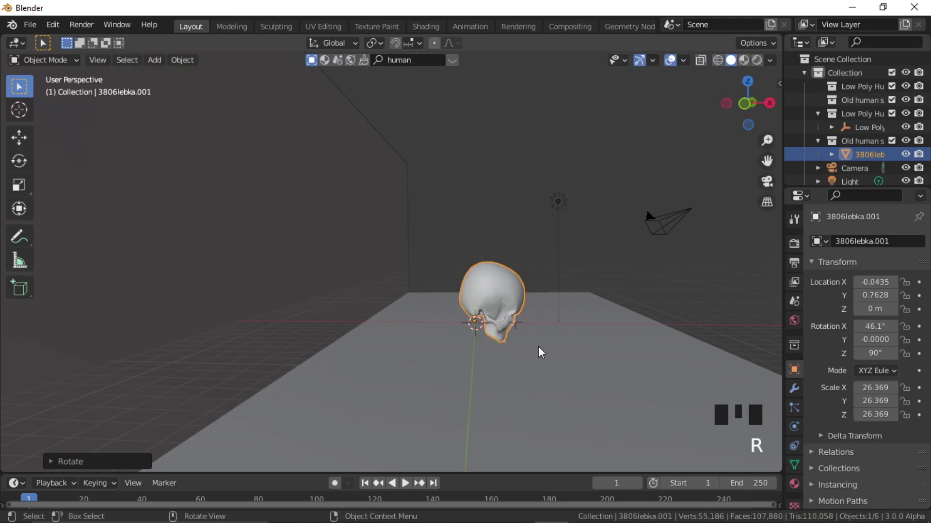
# - Move the skull up and behind the human figure, to about X -3.03 m and Z 2.1 m
pyautogui.keyDown('alt'); pyautogui.moveTo(535, 345); pyautogui.dragTo(489, 316, button='middle'); pyautogui.keyUp('alt')
pyautogui.scroll(3, 500, 317)
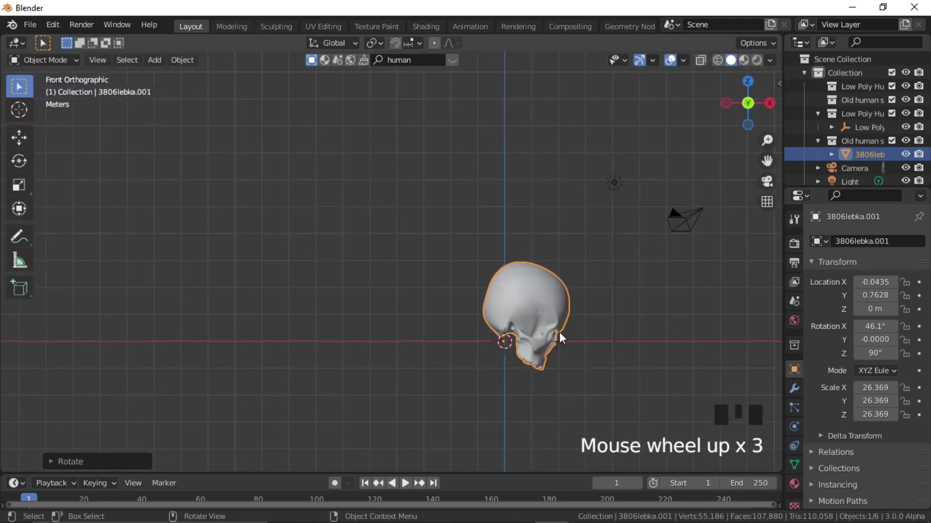
pyautogui.press('g')
pyautogui.click(487, 298)
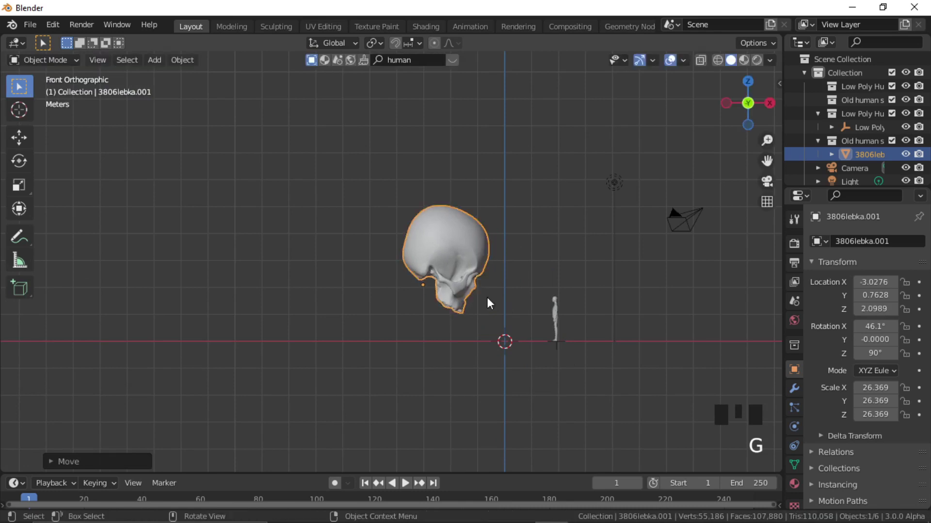
# - Select the floor-and-wall plane and apply its scale
pyautogui.scroll(-2, 511, 318)
pyautogui.moveTo(511, 318); pyautogui.dragTo(377, 290, button='middle')
pyautogui.scroll(-3, 456, 298)
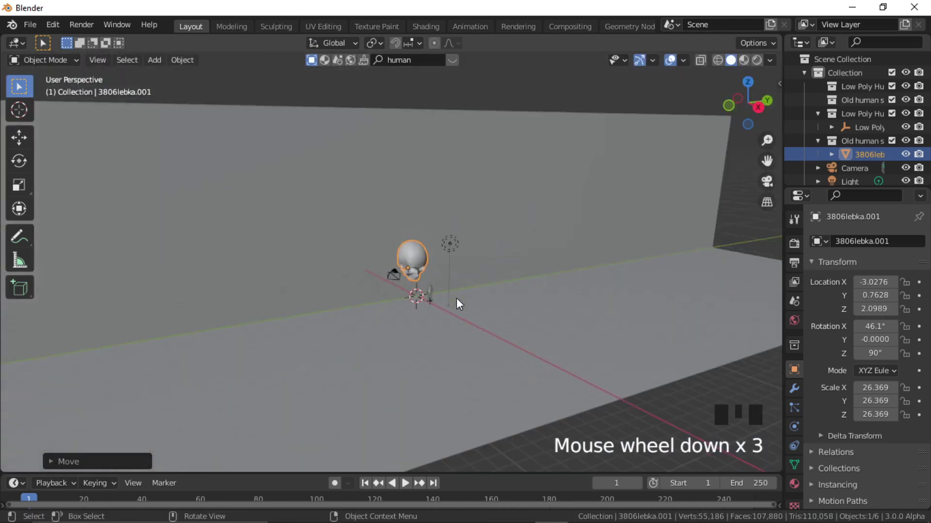
pyautogui.moveTo(456, 298); pyautogui.dragTo(452, 298, button='middle')
pyautogui.click(523, 256)
pyautogui.scroll(1, 522, 257)
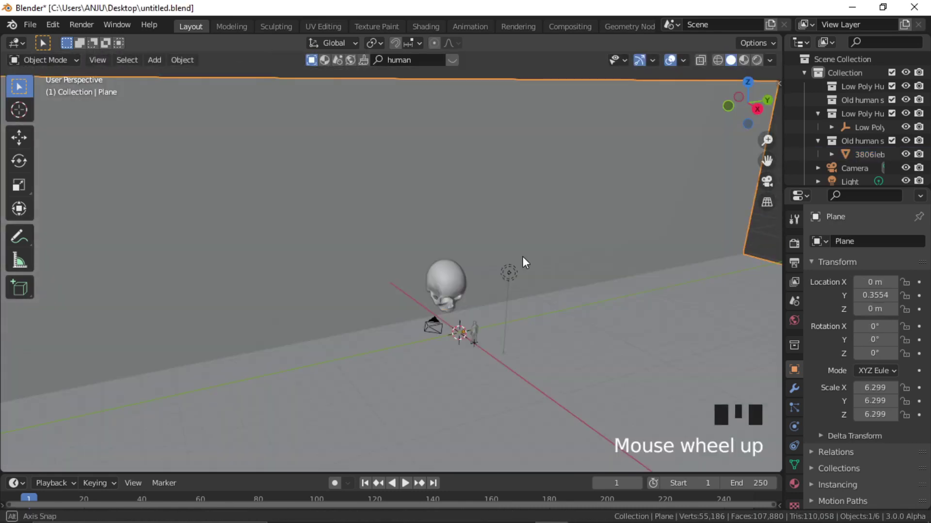
pyautogui.moveTo(523, 256); pyautogui.dragTo(540, 226, button='middle')
pyautogui.click(542, 270)
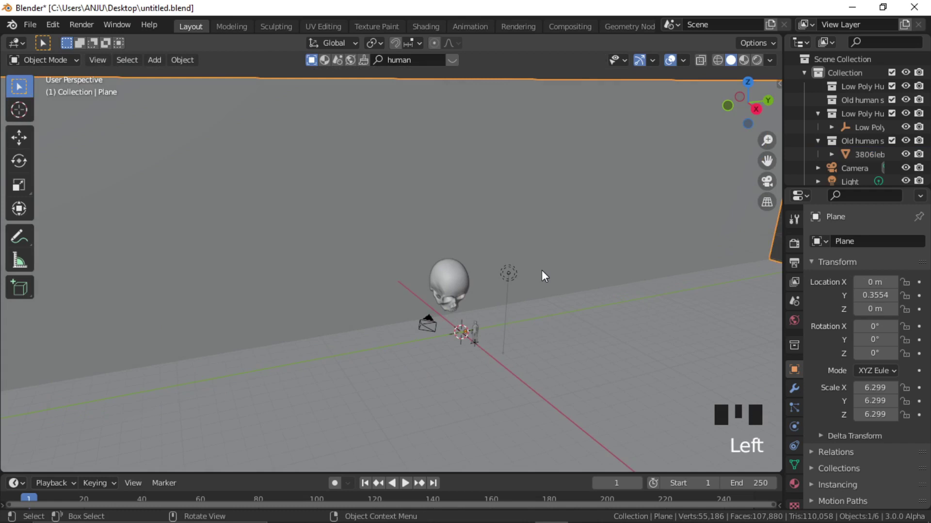
pyautogui.hotkey('ctrl', 'a')
pyautogui.click(542, 270)
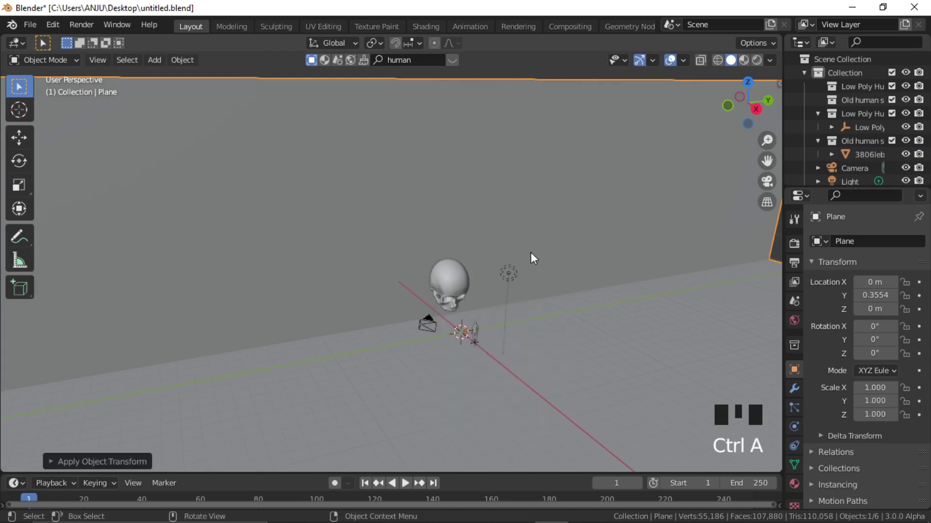
# - Add a centered loop cut running down the wall and across the floor, with narrow offset edge loops on both sides of it
pyautogui.press('Tab')
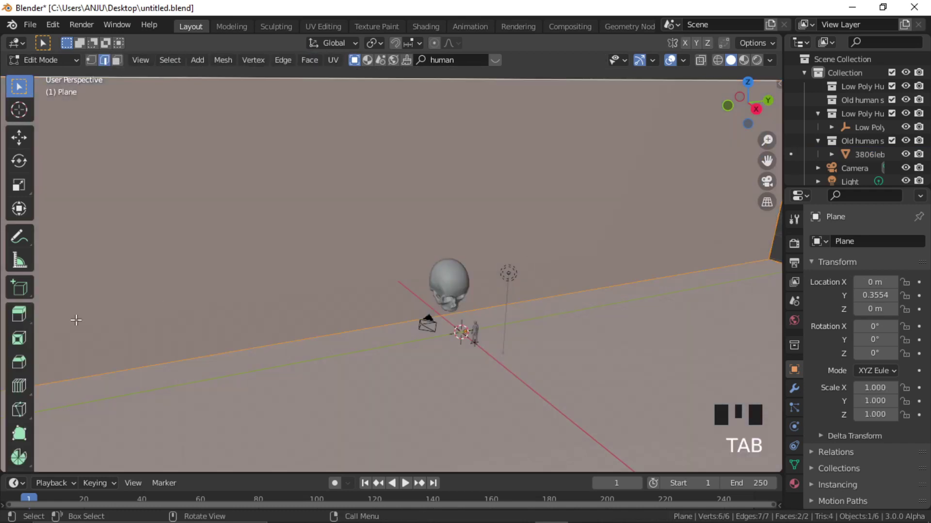
pyautogui.moveTo(19, 387); pyautogui.dragTo(73, 389)
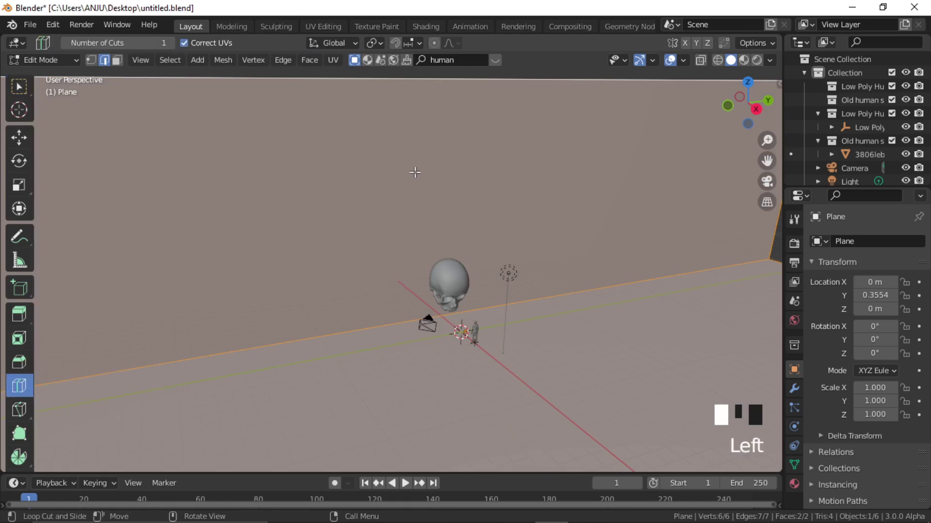
pyautogui.click(408, 382)
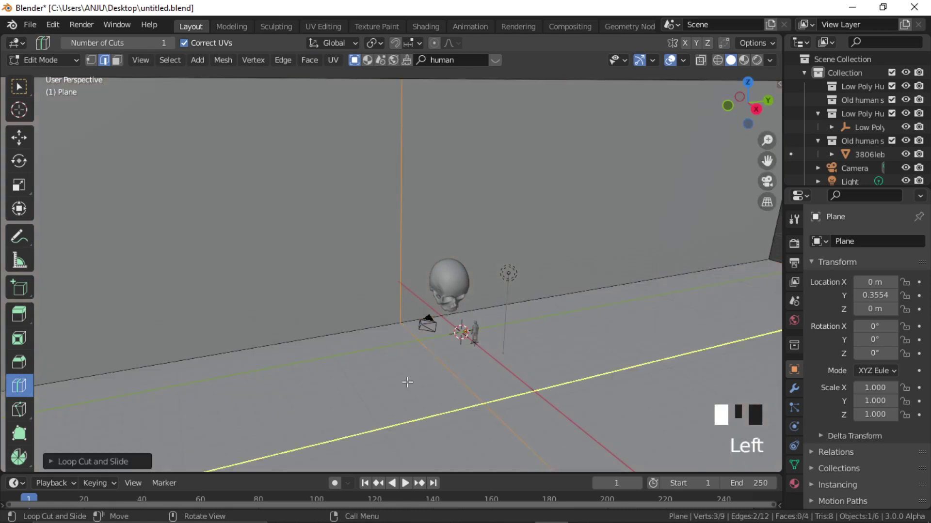
pyautogui.moveTo(20, 387); pyautogui.dragTo(74, 418)
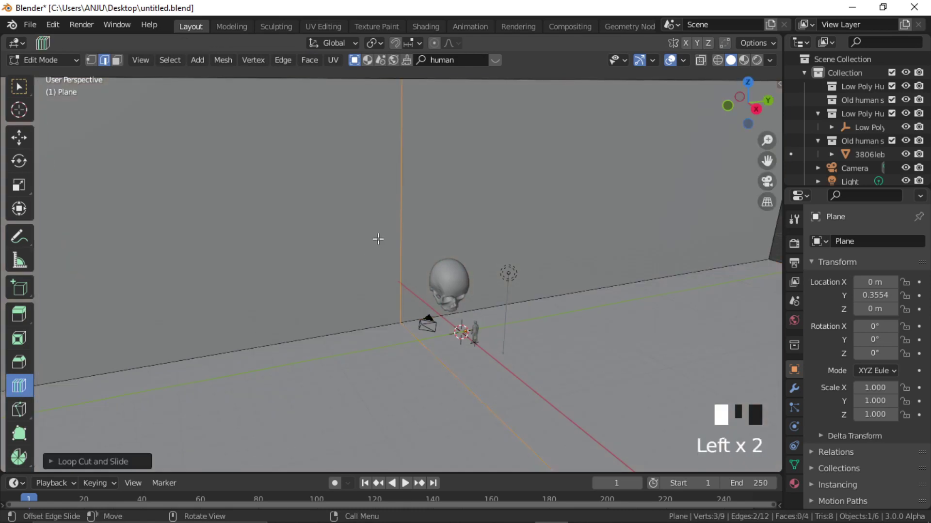
pyautogui.moveTo(402, 228); pyautogui.dragTo(407, 229)
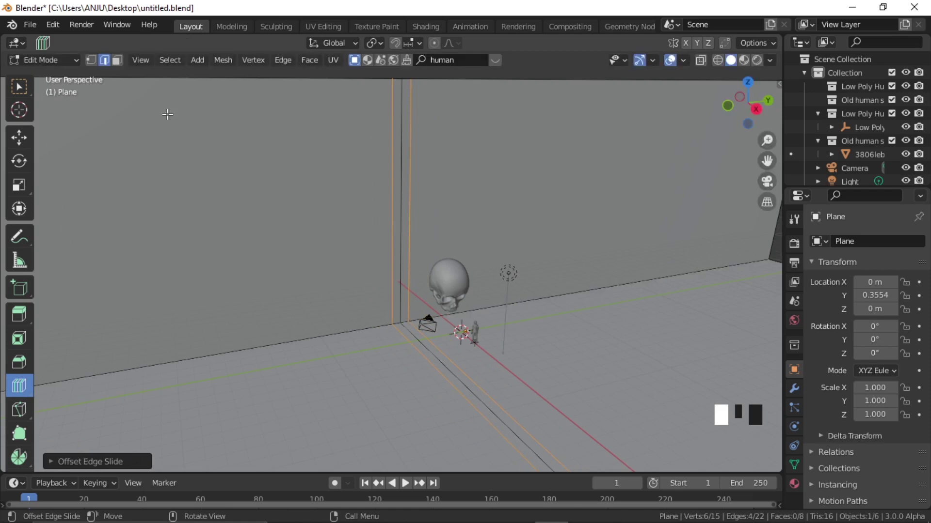
# - Select the two narrow wall faces beside the center cut and extrude them about 7.9 m backward to form a recess
pyautogui.click(28, 92)
pyautogui.press('3')
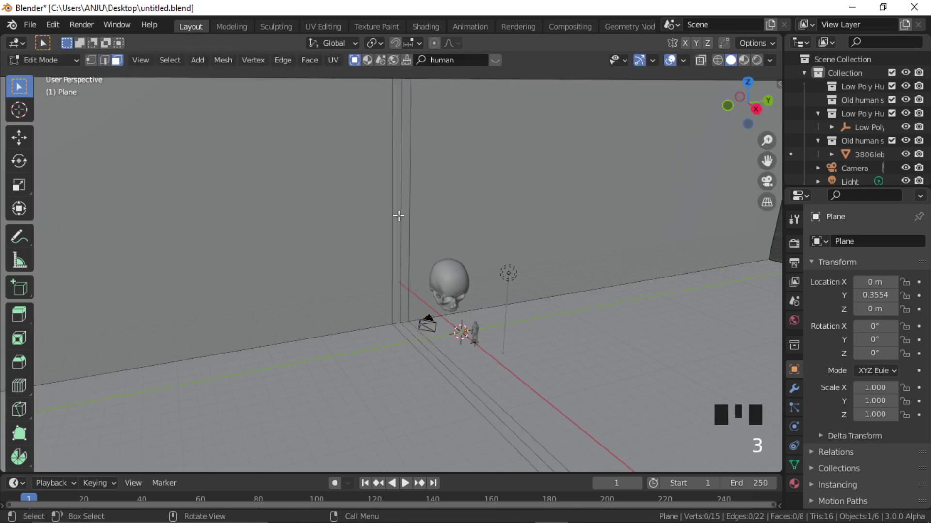
pyautogui.click(398, 216)
pyautogui.keyDown('shift'); pyautogui.moveTo(408, 245); pyautogui.dragTo(443, 238, button='middle'); pyautogui.keyUp('shift')
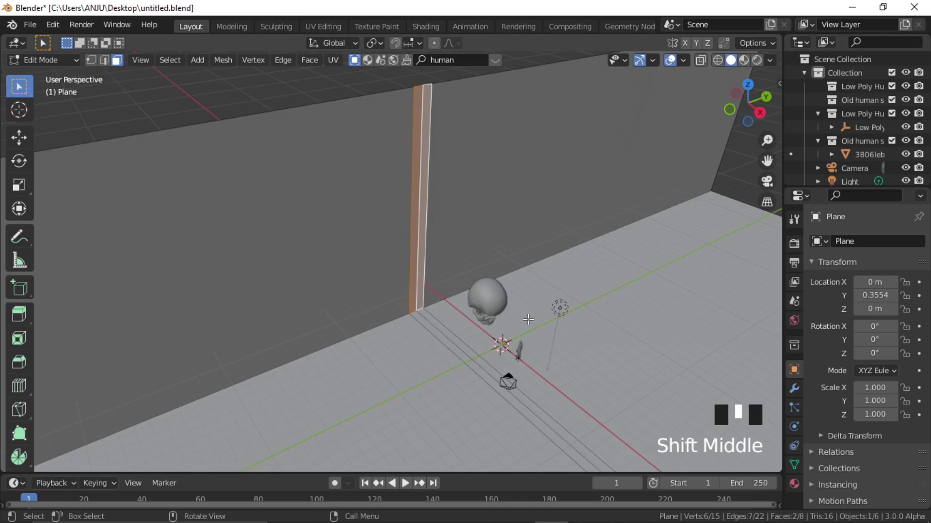
pyautogui.press('e')
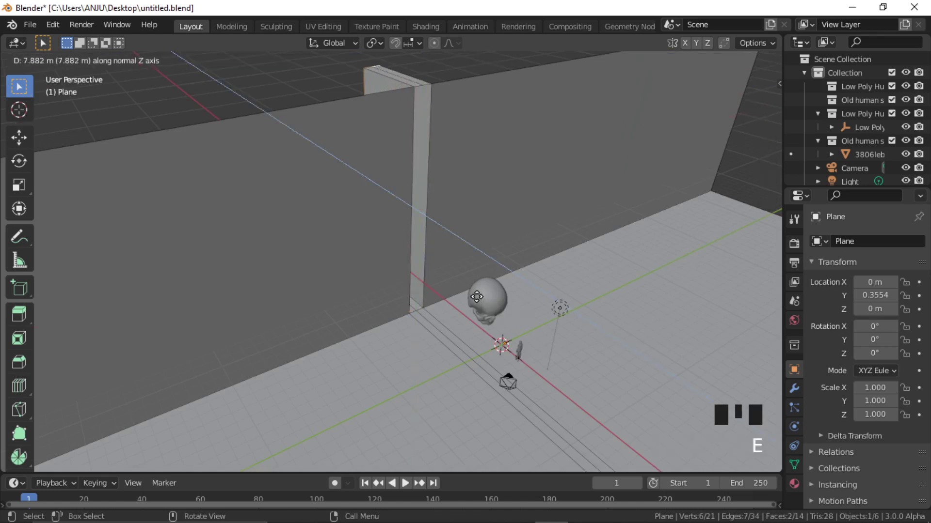
pyautogui.click(475, 297)
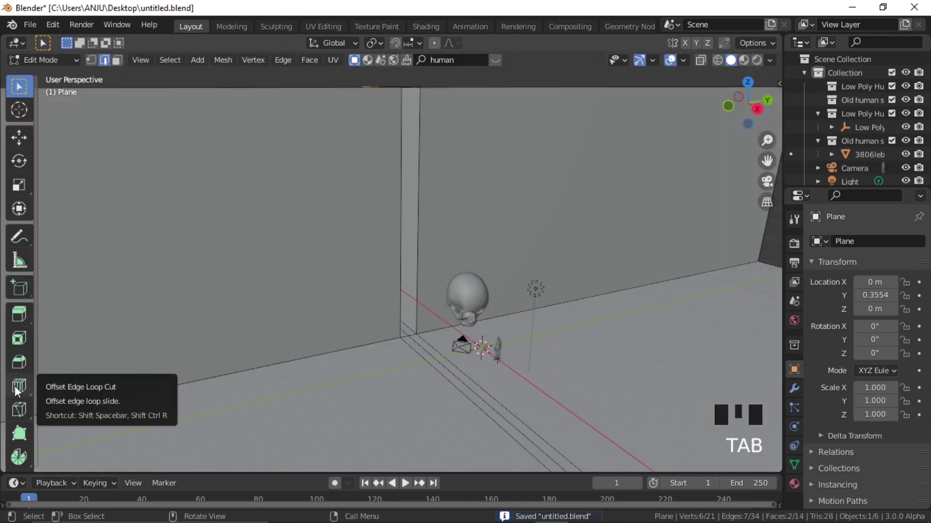
# - Add a loop cut close to each side of the recess, running along the wall's height and the floor
pyautogui.moveTo(22, 389); pyautogui.dragTo(39, 388)
pyautogui.click(86, 388)
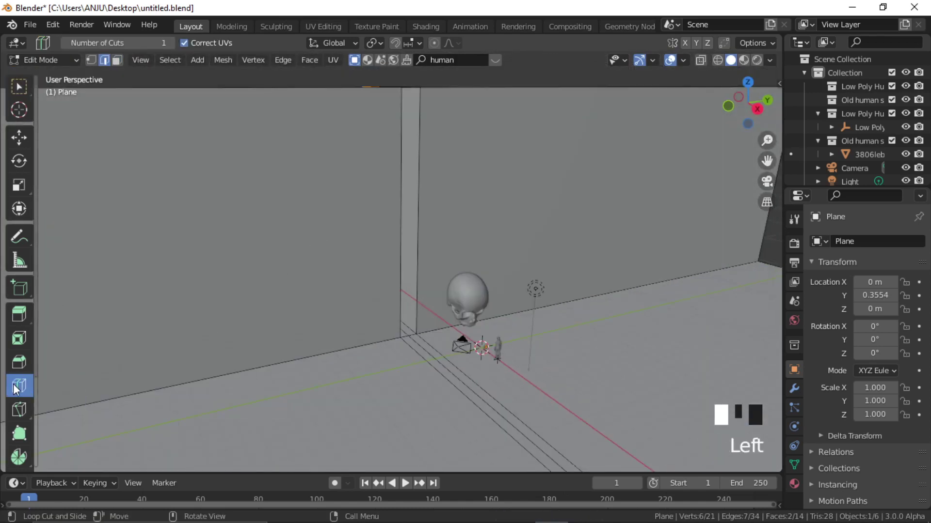
pyautogui.scroll(-2, 312, 274)
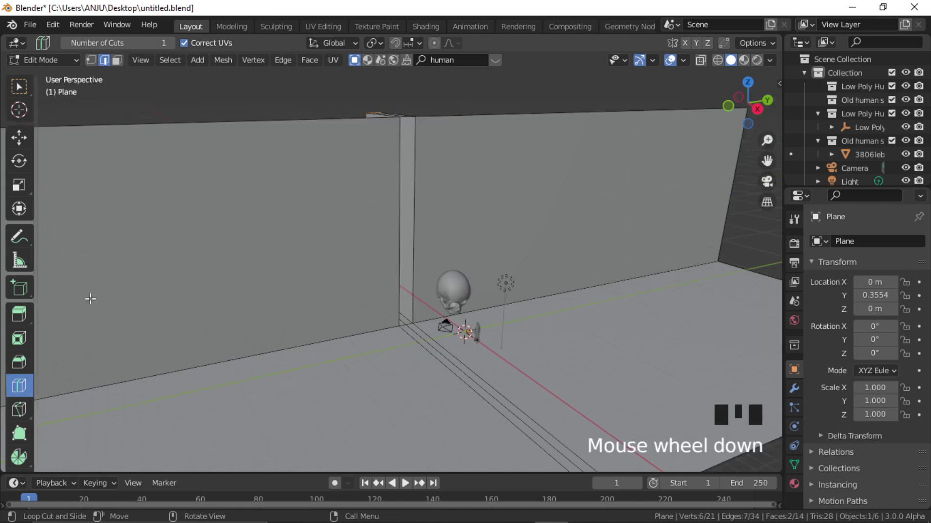
pyautogui.moveTo(87, 377); pyautogui.dragTo(392, 327)
pyautogui.moveTo(630, 308); pyautogui.dragTo(486, 331)
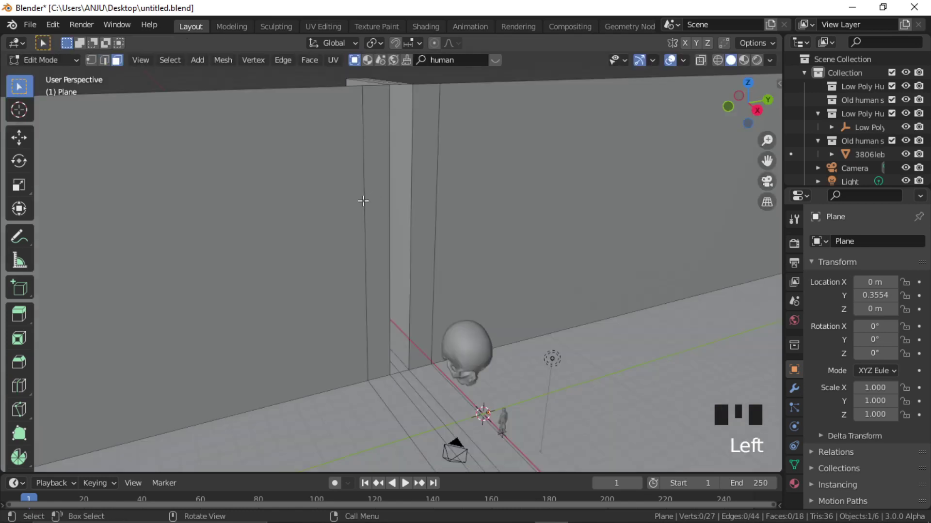
# - Add seven evenly spaced horizontal loop cuts across the wall and recess
pyautogui.moveTo(361, 205); pyautogui.dragTo(354, 208, button='middle')
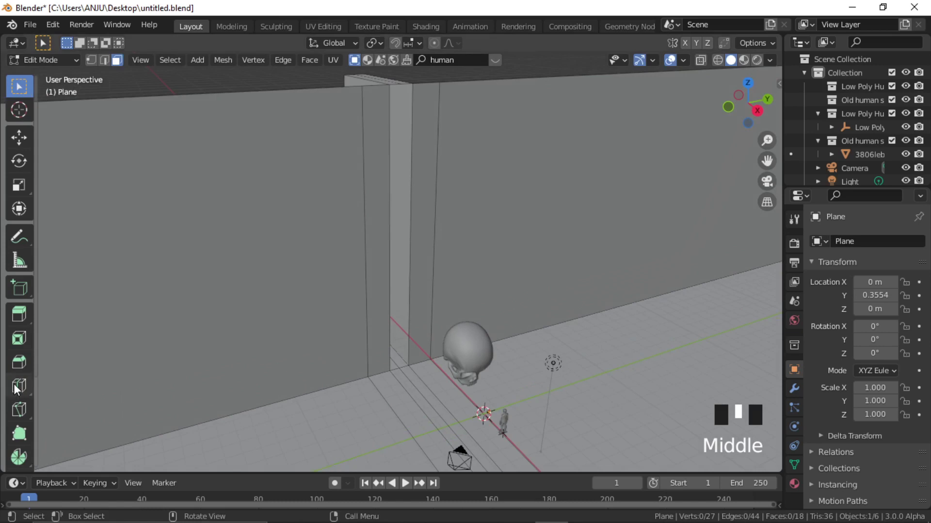
pyautogui.moveTo(19, 386); pyautogui.dragTo(113, 391)
pyautogui.click(338, 252)
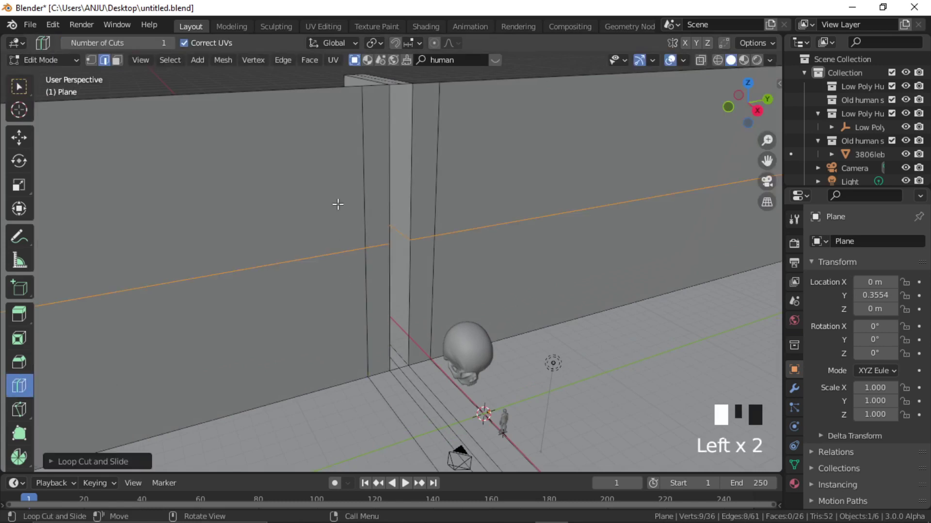
pyautogui.click(343, 179)
pyautogui.click(327, 328)
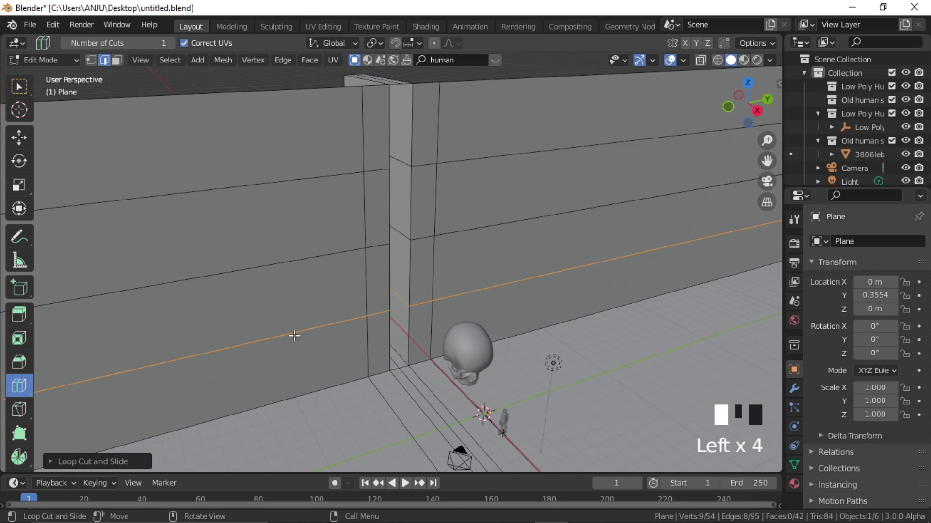
pyautogui.click(427, 341)
pyautogui.click(427, 274)
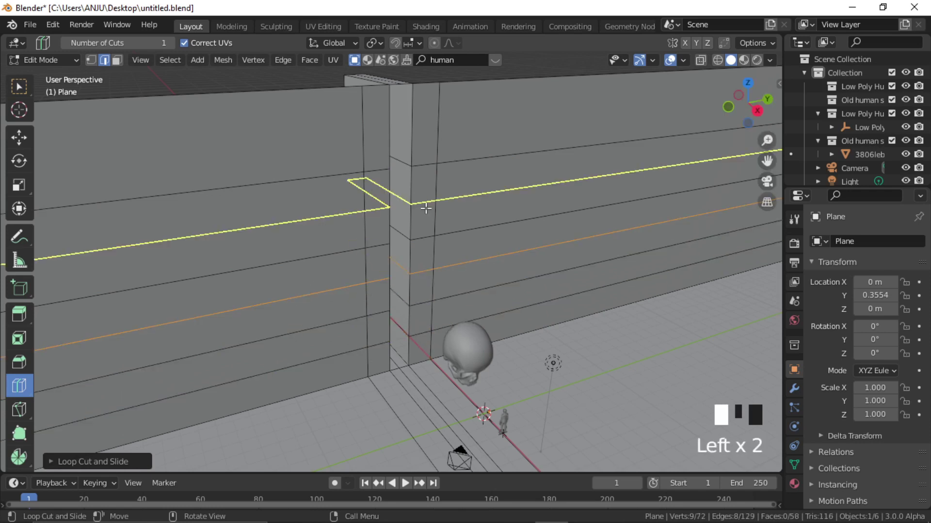
pyautogui.click(426, 204)
pyautogui.click(426, 125)
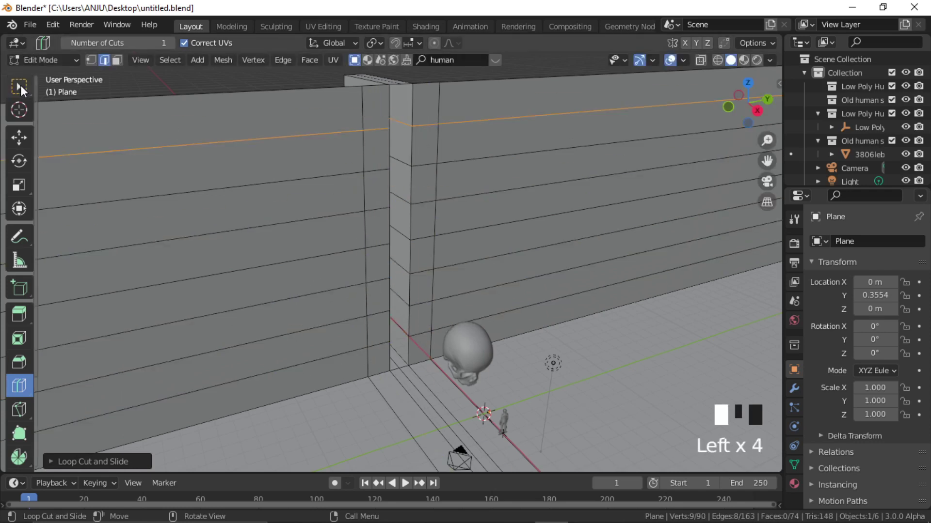
# - Select the inner vertices along both front edges of the recess and randomize them slightly to make the opening look like a jagged crack
pyautogui.click(19, 88)
pyautogui.press('1')
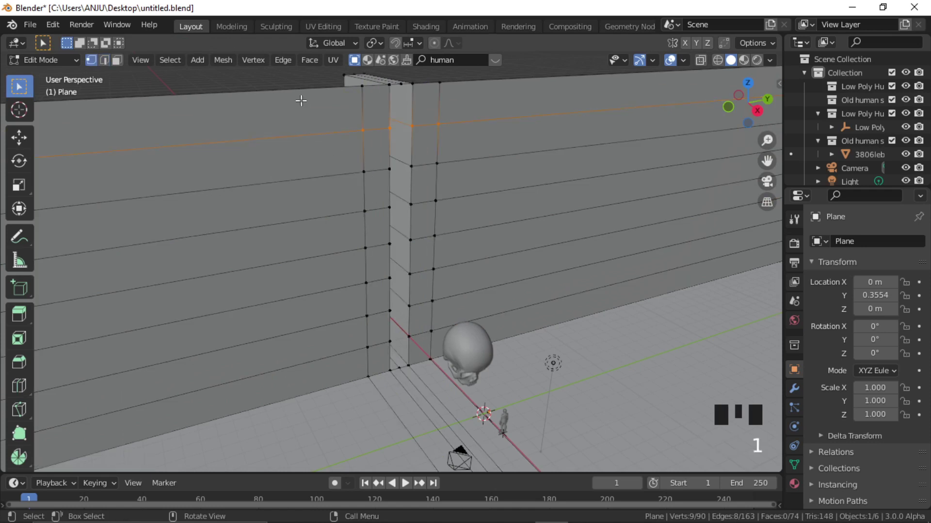
pyautogui.click(388, 126)
pyautogui.moveTo(385, 107); pyautogui.dragTo(417, 351)
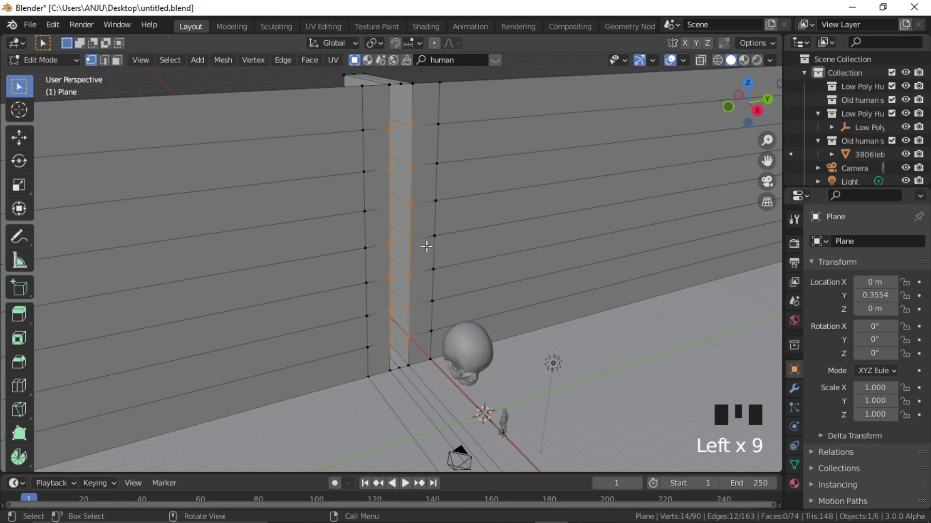
pyautogui.scroll(-5, 20, 406)
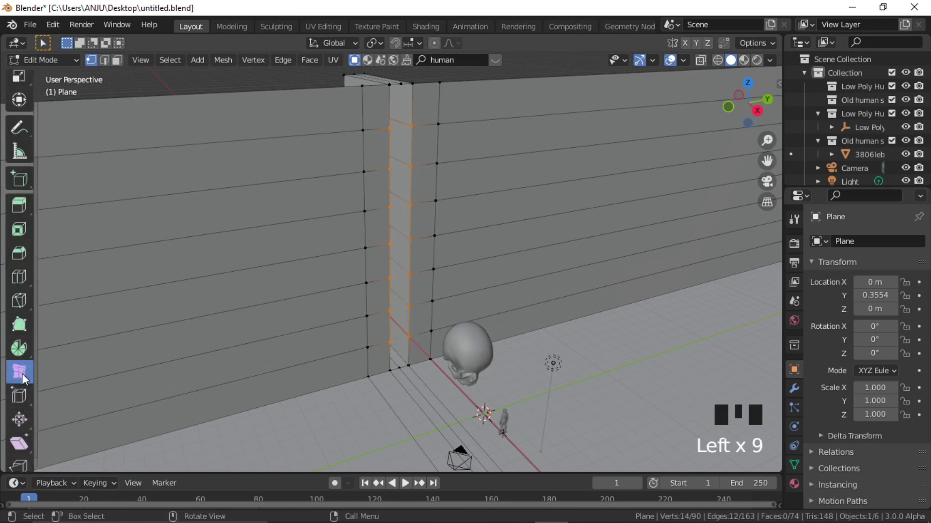
pyautogui.moveTo(19, 372); pyautogui.dragTo(73, 401)
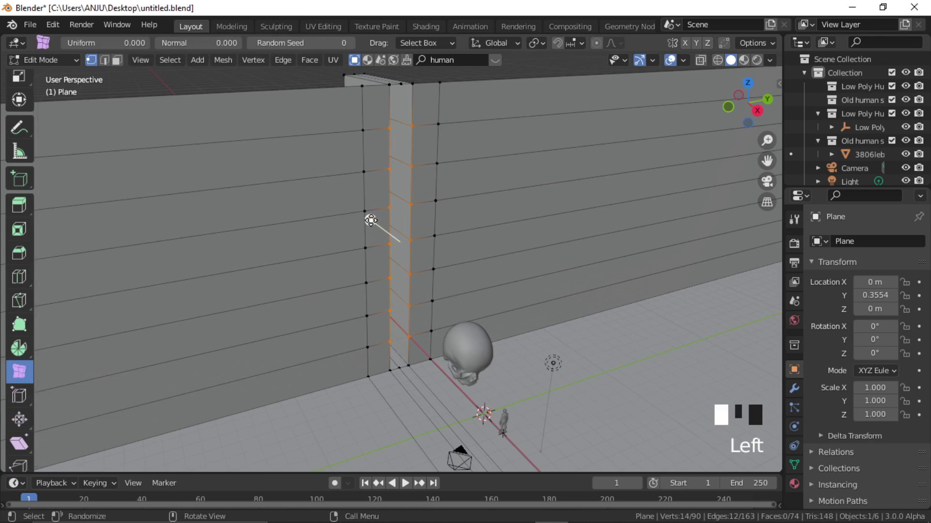
pyautogui.moveTo(371, 219); pyautogui.dragTo(375, 221)
pyautogui.press('Tab')
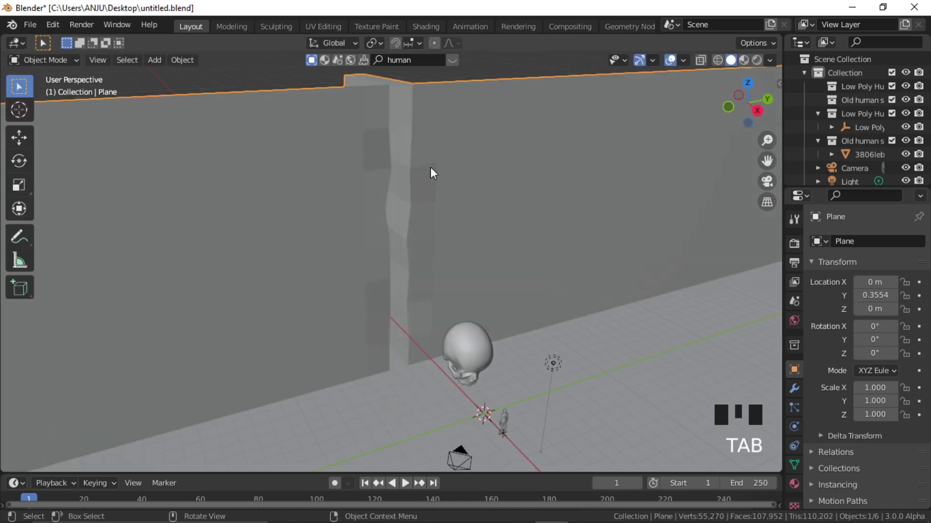
pyautogui.hotkey('ctrl', 'z')
pyautogui.hotkey('ctrl', 'z')
# - Shade the floor-and-wall plane smooth and enable Auto Smooth for its normals at 30°
pyautogui.click(511, 199)
pyautogui.click(466, 241)
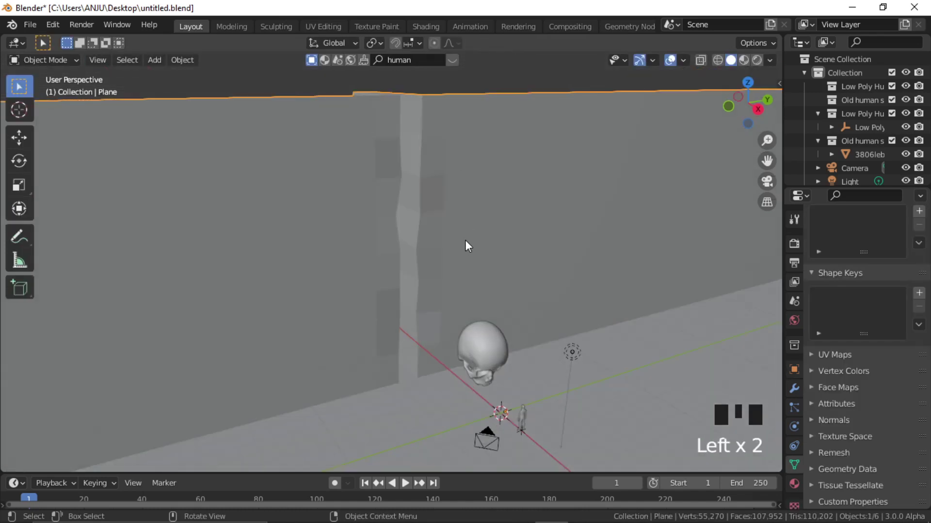
pyautogui.moveTo(482, 214)
pyautogui.mouseDown(button='right')
pyautogui.moveTo(422, 216)
pyautogui.moveTo(450, 208)
pyautogui.mouseUp(button='right')
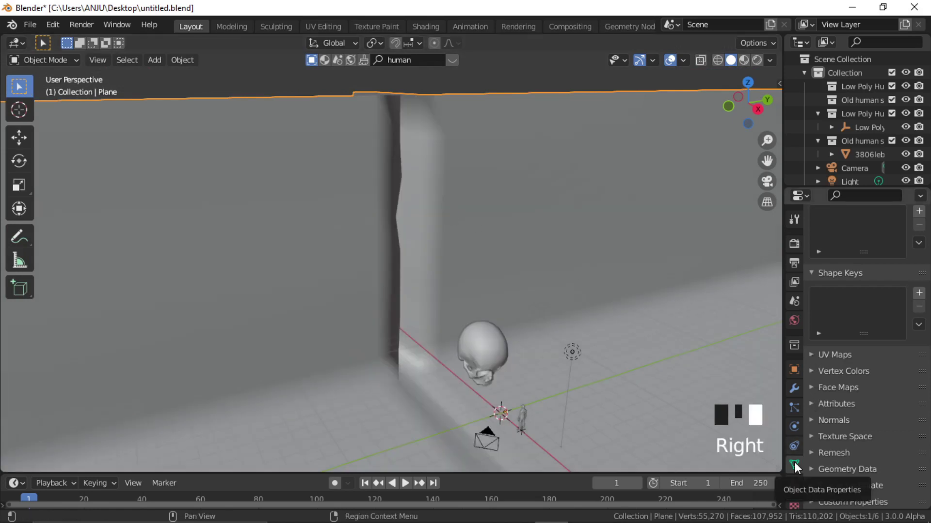
pyautogui.click(809, 420)
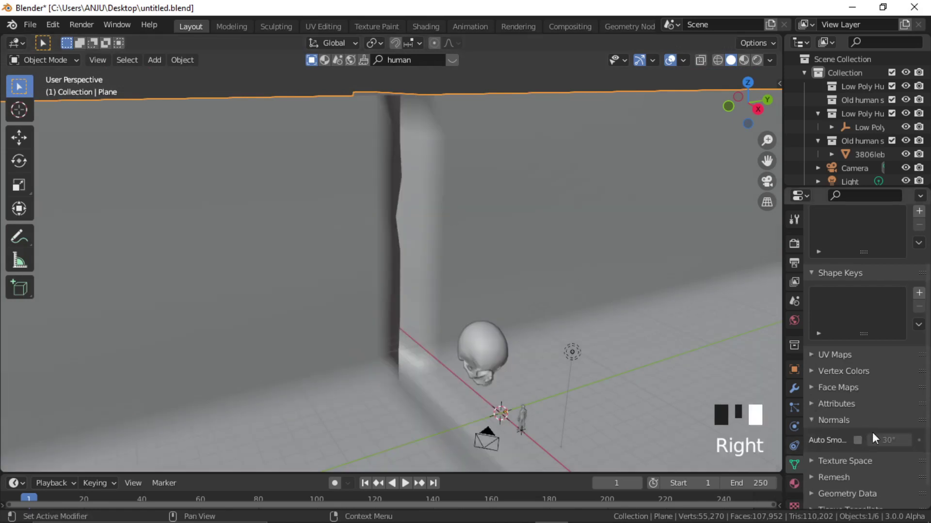
pyautogui.click(857, 440)
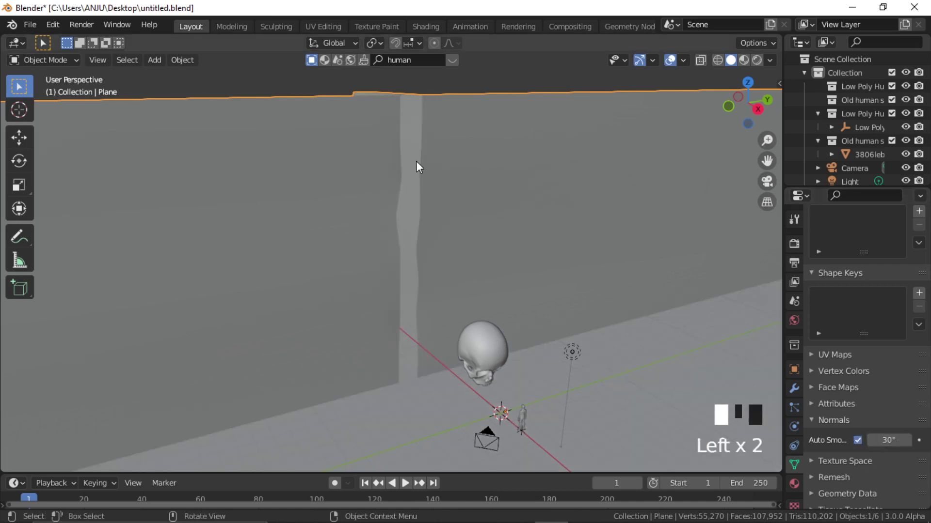
# - Create a new material named Wall on the floor-and-wall plane in the Shading workspace
pyautogui.click(286, 80)
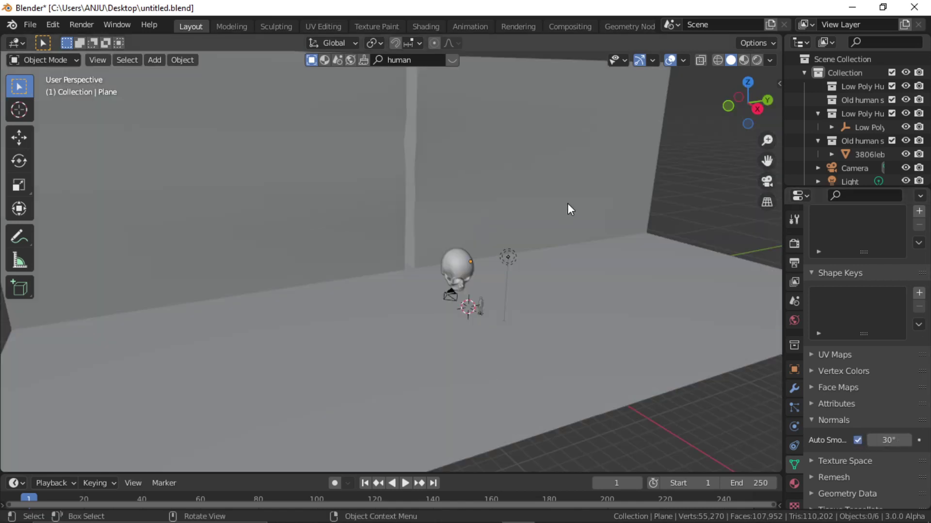
pyautogui.moveTo(560, 232); pyautogui.dragTo(548, 245, button='middle')
pyautogui.keyDown('shift'); pyautogui.moveTo(501, 203); pyautogui.dragTo(522, 220, button='middle'); pyautogui.keyUp('shift')
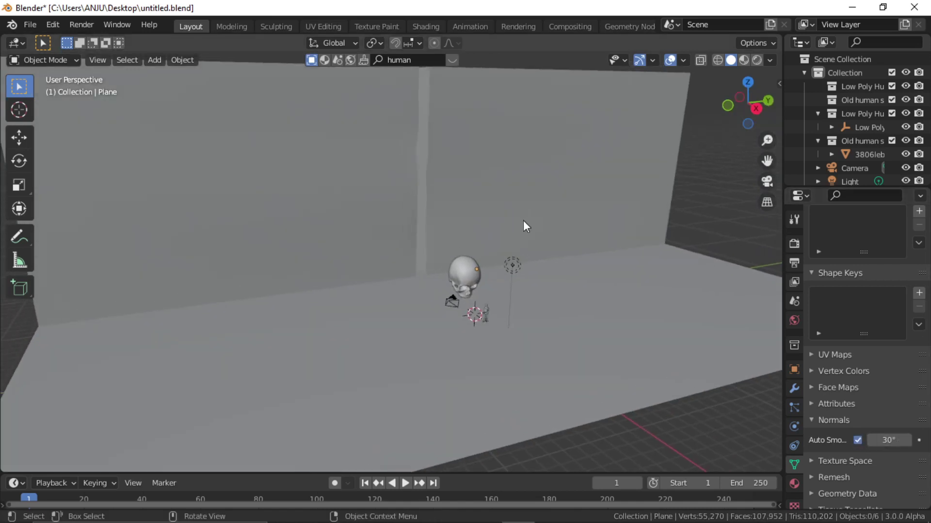
pyautogui.click(490, 196)
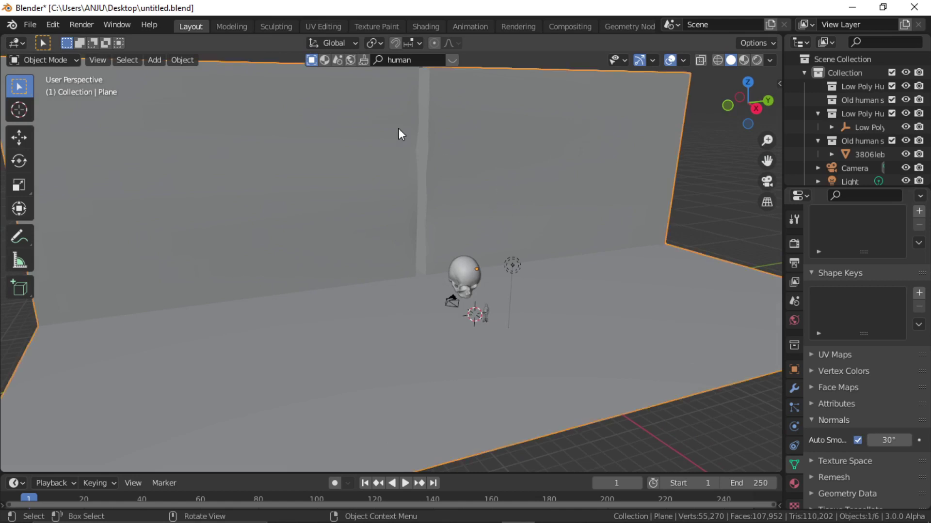
pyautogui.click(424, 27)
pyautogui.click(484, 383)
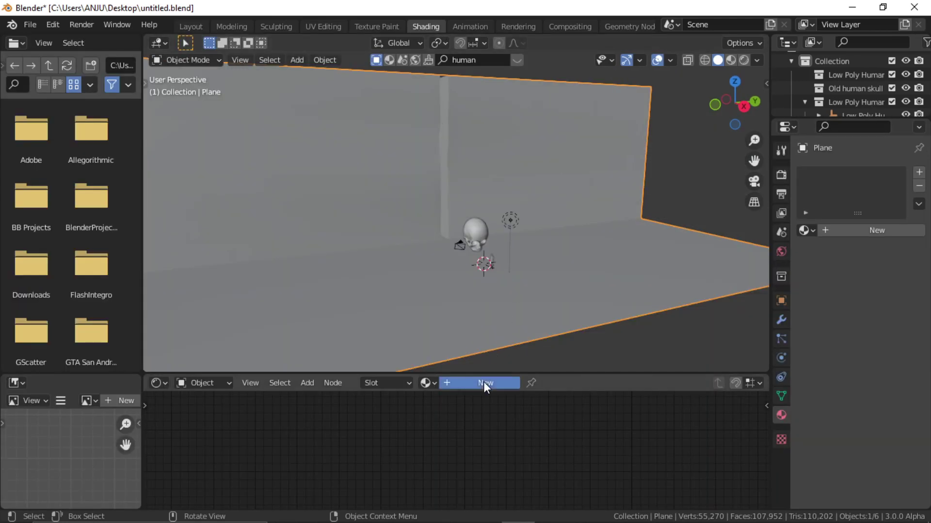
pyautogui.click(538, 388)
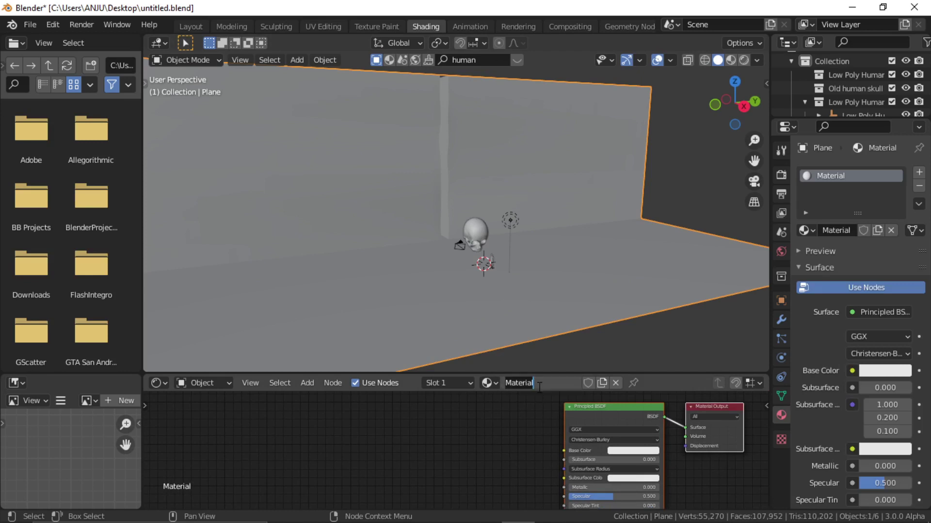
pyautogui.write('Wall')
pyautogui.press('Return')
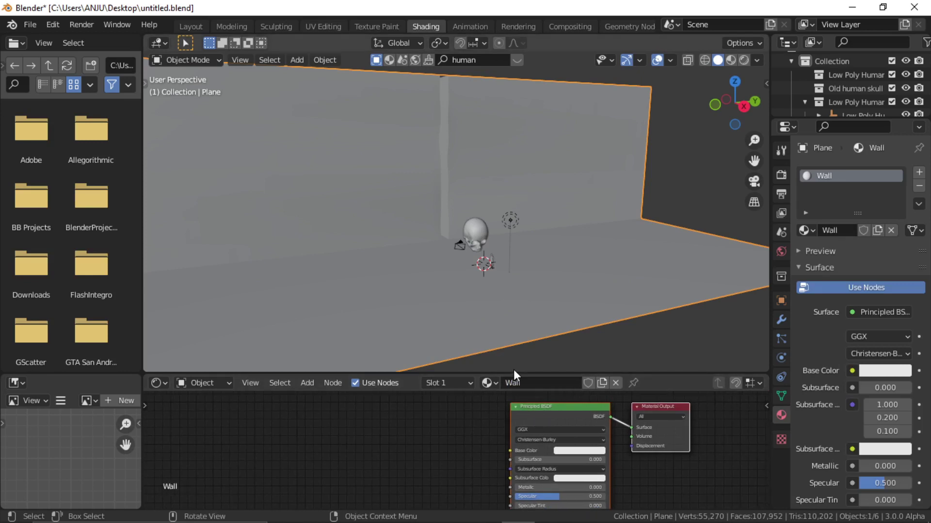
# - Enlarge the shader node editor and add a Noise Texture node beside the Principled BSDF
pyautogui.moveTo(513, 370); pyautogui.dragTo(515, 274)
pyautogui.moveTo(474, 440); pyautogui.dragTo(466, 406, button='middle')
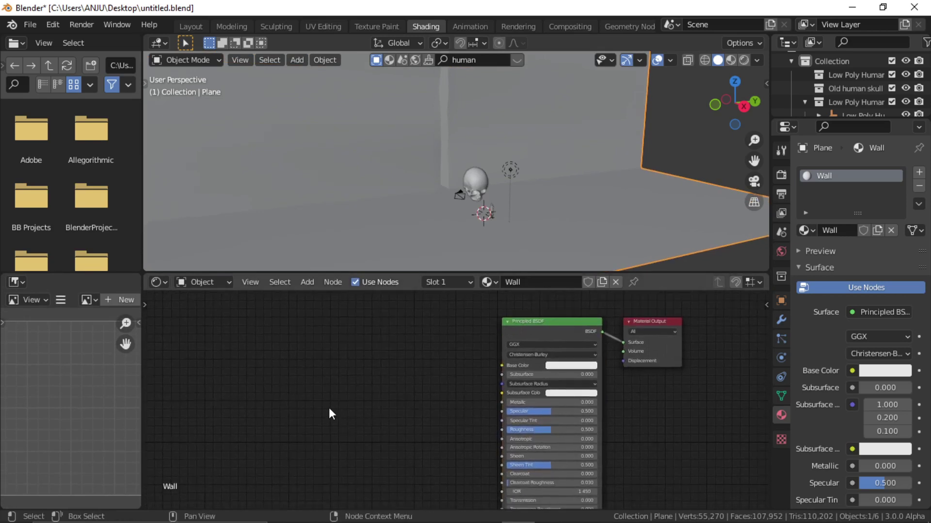
pyautogui.hotkey('shift', 'a')
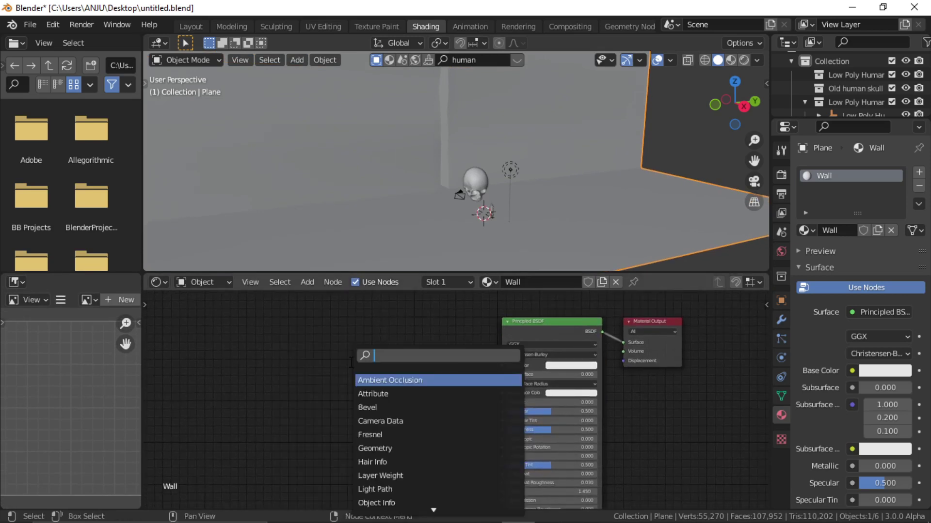
pyautogui.write('nois')
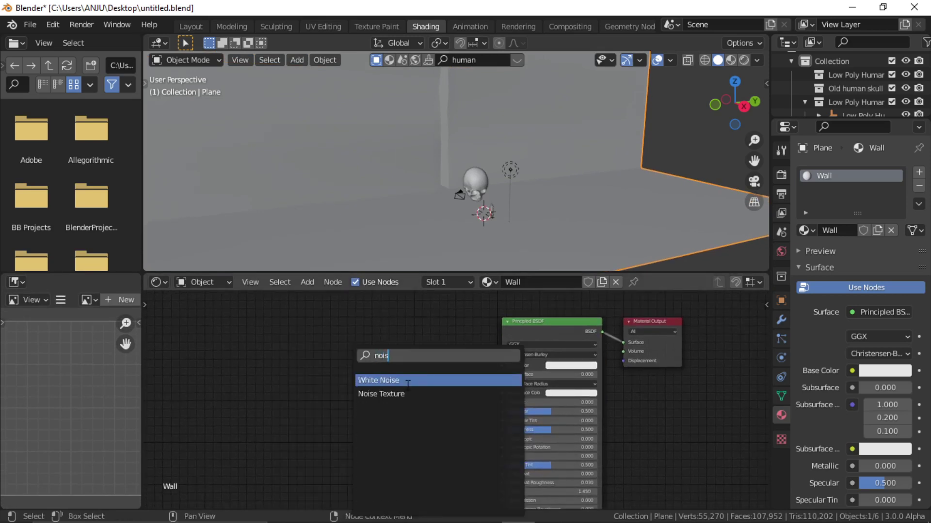
pyautogui.click(413, 392)
pyautogui.click(384, 378)
pyautogui.scroll(2, 384, 377)
pyautogui.moveTo(384, 377); pyautogui.dragTo(448, 378, button='middle')
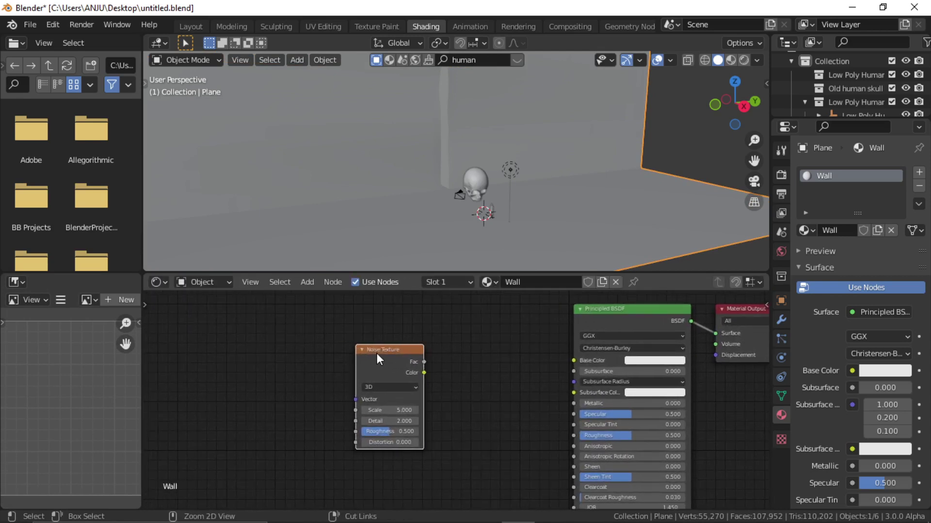
# - Add Texture Coordinate and Mapping nodes to the Noise Texture and feed the Mapping's Vector from the Object coordinates
pyautogui.hotkey('ctrl', 't')
pyautogui.moveTo(296, 376); pyautogui.dragTo(344, 370, button='middle')
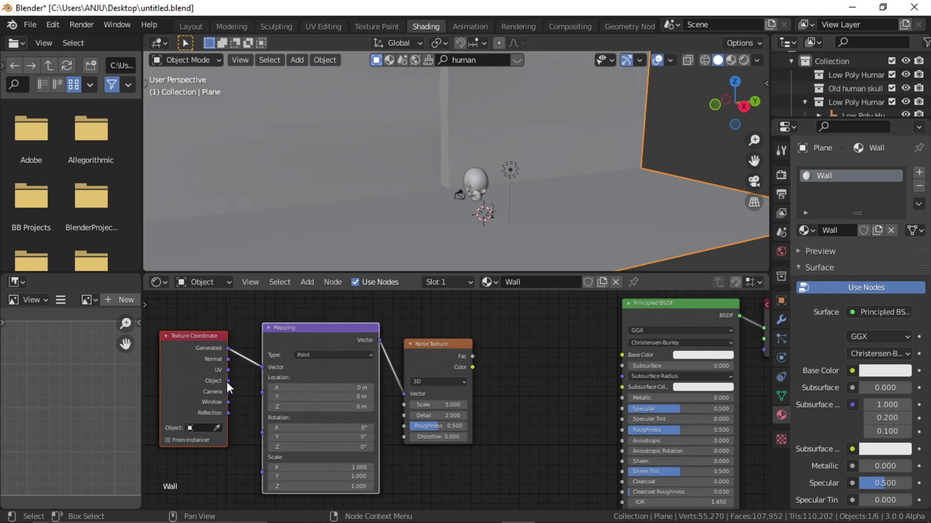
pyautogui.moveTo(227, 381); pyautogui.dragTo(263, 367)
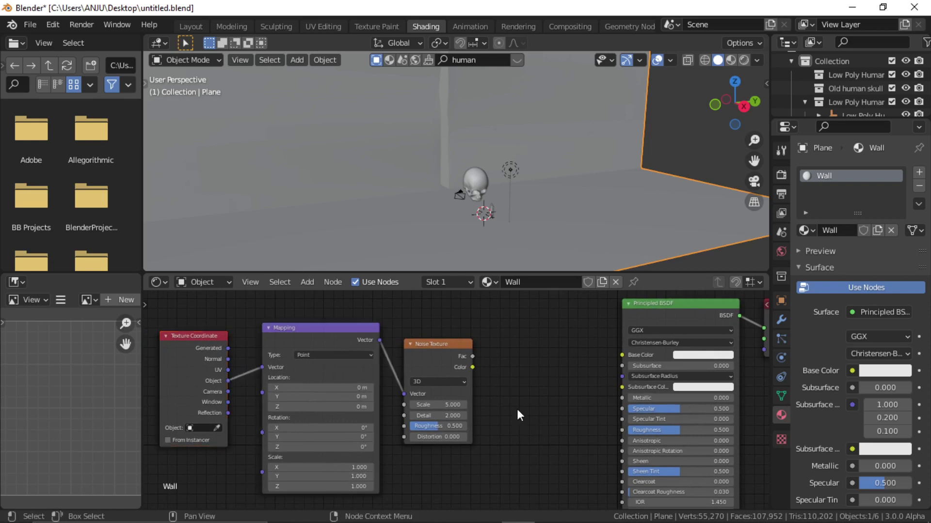
# - Add a Bump node and connect its Normal output to the Principled BSDF's Normal input
pyautogui.moveTo(517, 409); pyautogui.dragTo(411, 376, button='middle')
pyautogui.moveTo(488, 403); pyautogui.dragTo(453, 393, button='middle')
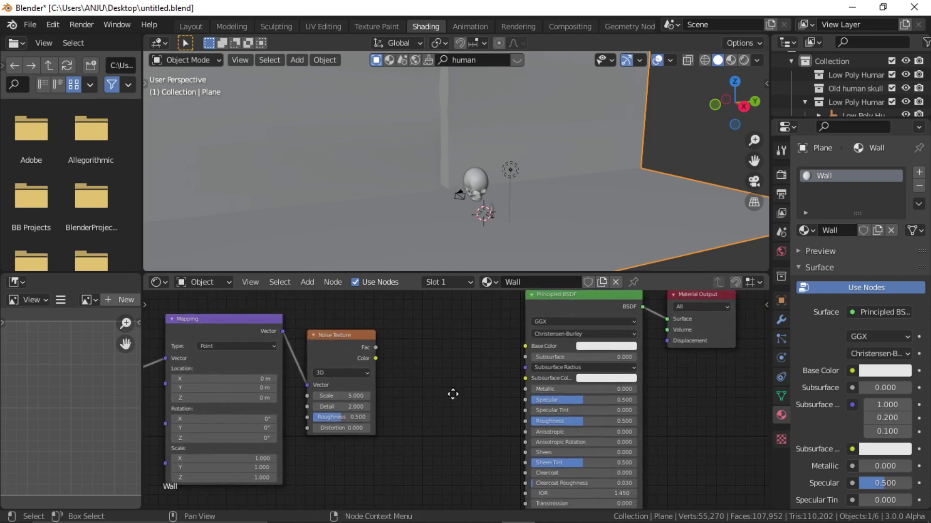
pyautogui.click(348, 331)
pyautogui.moveTo(401, 356); pyautogui.dragTo(410, 279, button='middle')
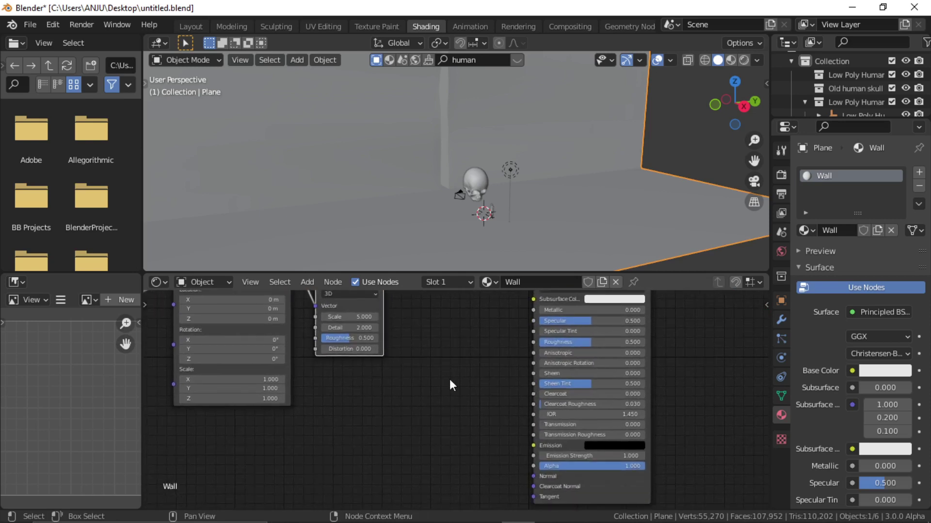
pyautogui.moveTo(449, 379); pyautogui.dragTo(447, 392, button='middle')
pyautogui.click(439, 408)
pyautogui.hotkey('shift', 'a')
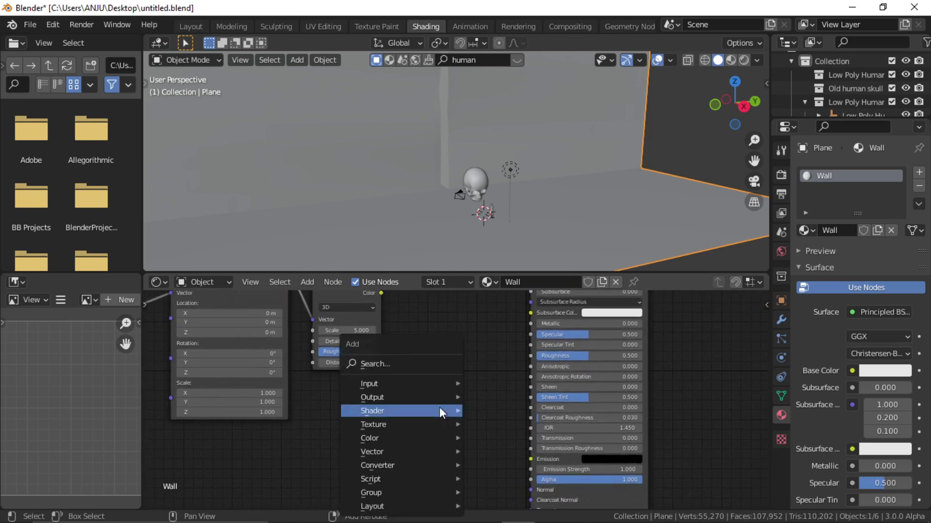
pyautogui.click(414, 367)
pyautogui.write('bump')
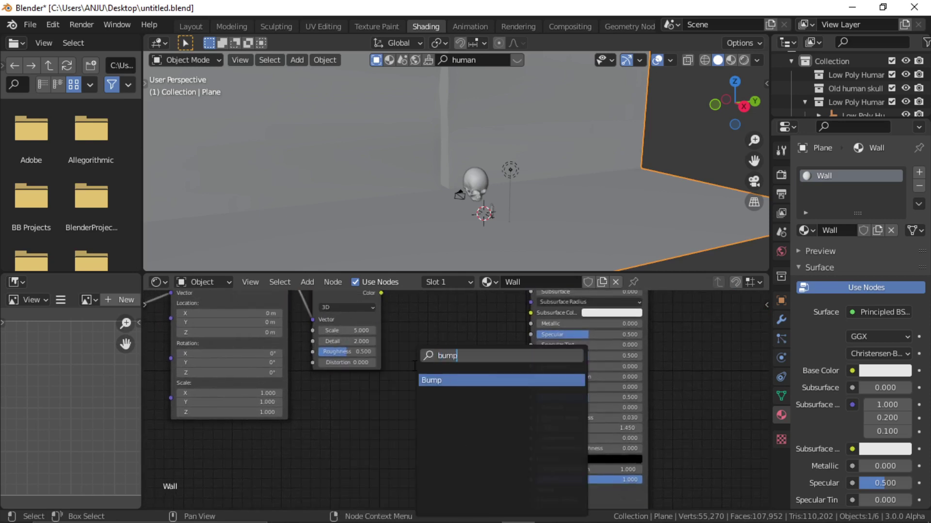
pyautogui.click(440, 379)
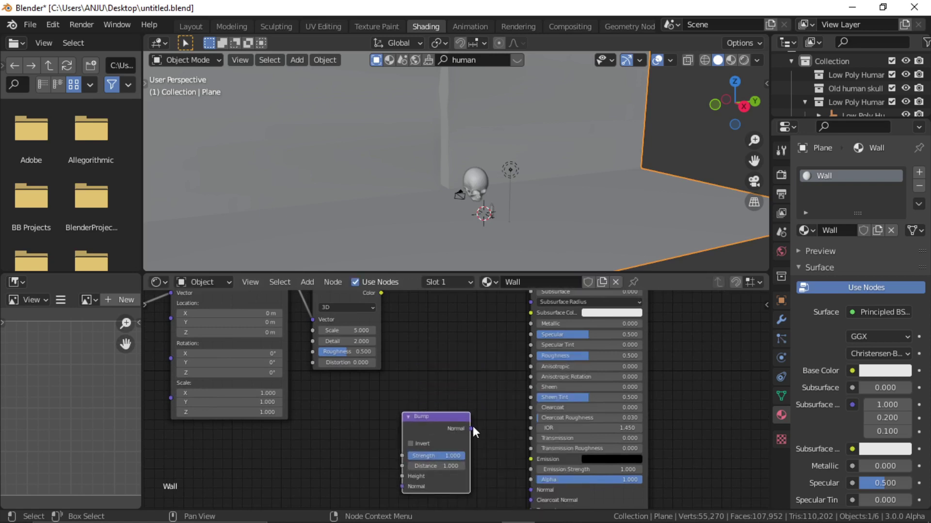
pyautogui.moveTo(470, 430); pyautogui.dragTo(532, 457)
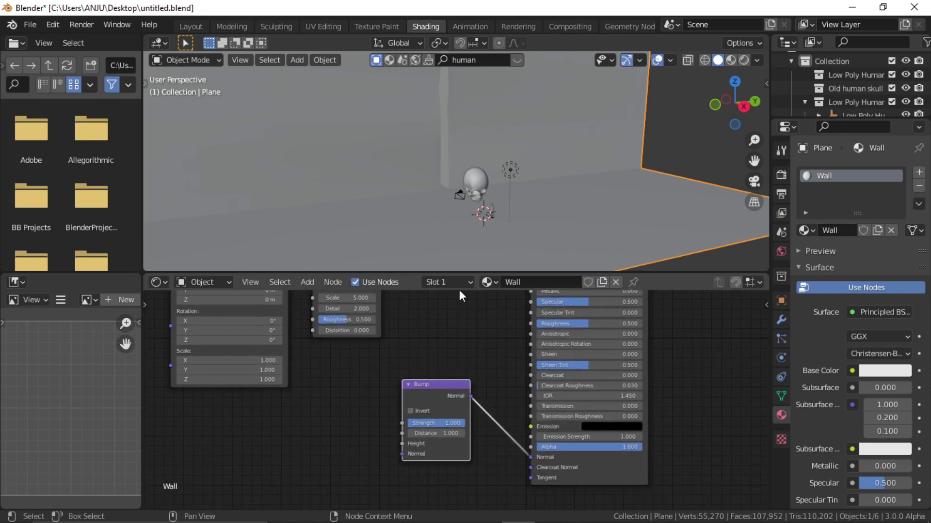
# - Add a ColorRamp driven by the Noise Texture's Color output and move its white stop to position 0.455
pyautogui.scroll(-3, 349, 363)
pyautogui.moveTo(349, 363); pyautogui.dragTo(484, 406, button='middle')
pyautogui.click(439, 388)
pyautogui.hotkey('shift', 'a')
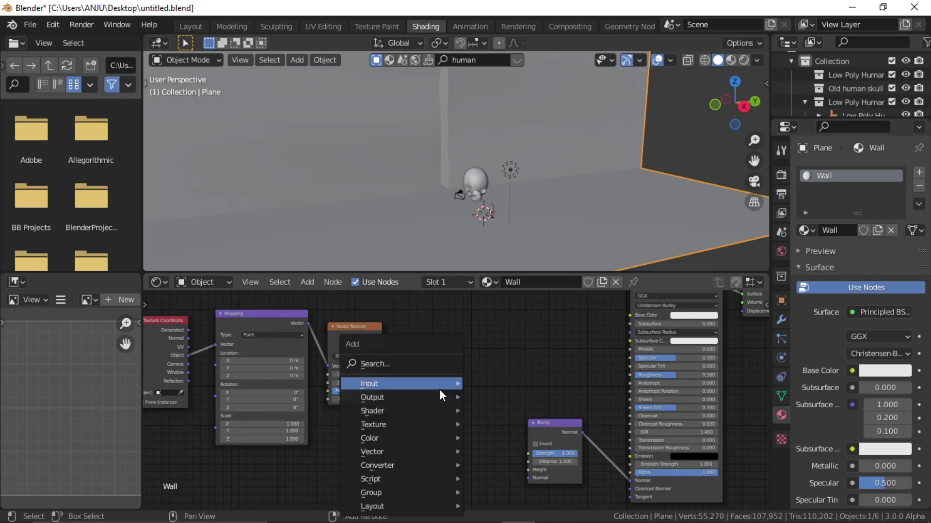
pyautogui.click(426, 364)
pyautogui.write('col')
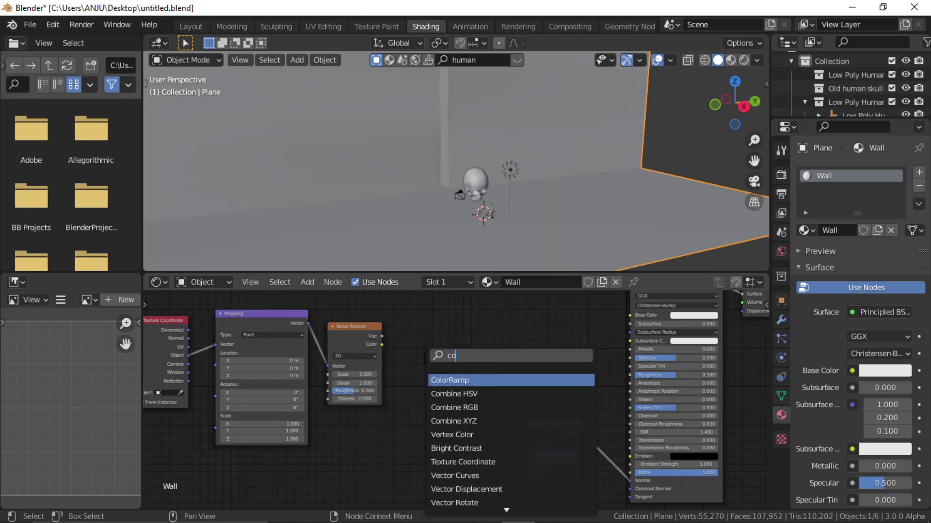
pyautogui.click(462, 380)
pyautogui.click(455, 361)
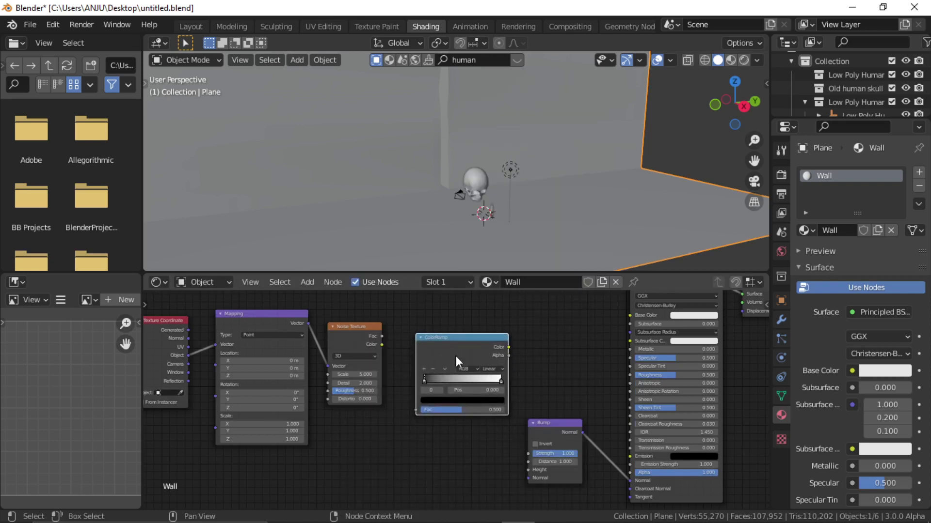
pyautogui.moveTo(382, 345); pyautogui.dragTo(416, 409)
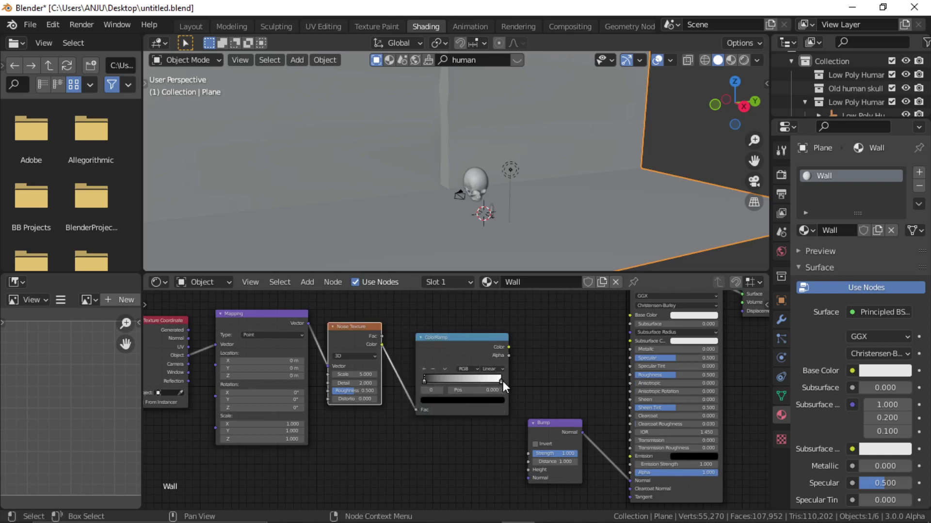
pyautogui.moveTo(502, 382); pyautogui.dragTo(458, 382)
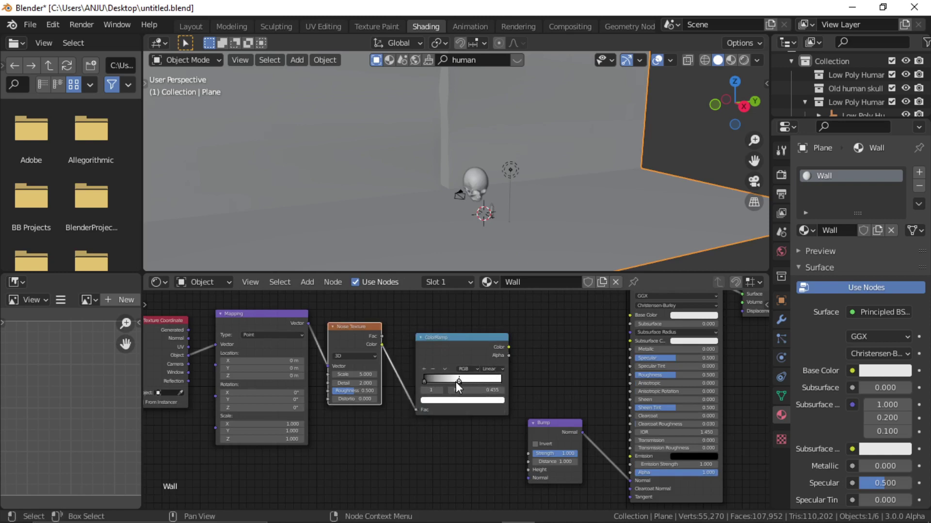
# - Connect the ColorRamp's Color to the Bump's Height, with the Noise Texture at Scale 25 and Detail 20, and use solid viewport shading
pyautogui.moveTo(531, 379); pyautogui.dragTo(561, 366, button='middle')
pyautogui.moveTo(577, 335); pyautogui.dragTo(198, 352)
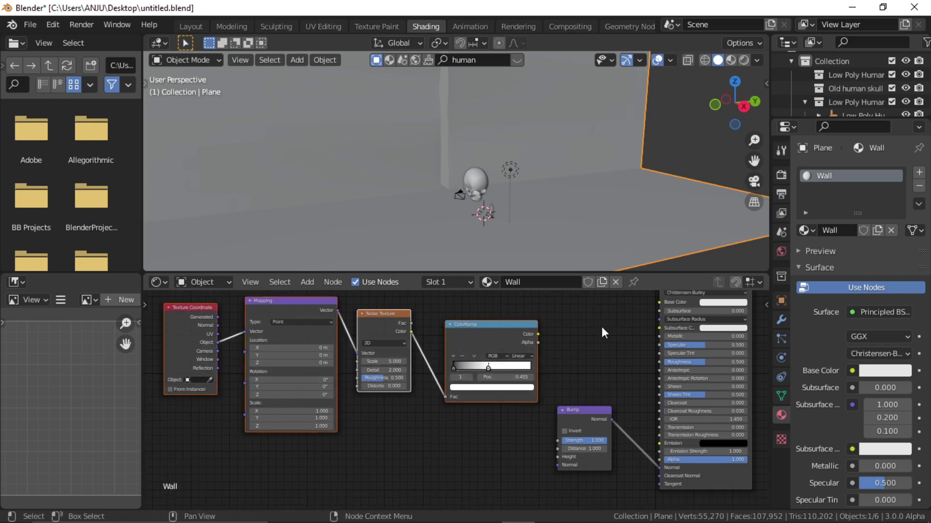
pyautogui.moveTo(507, 327); pyautogui.dragTo(562, 457)
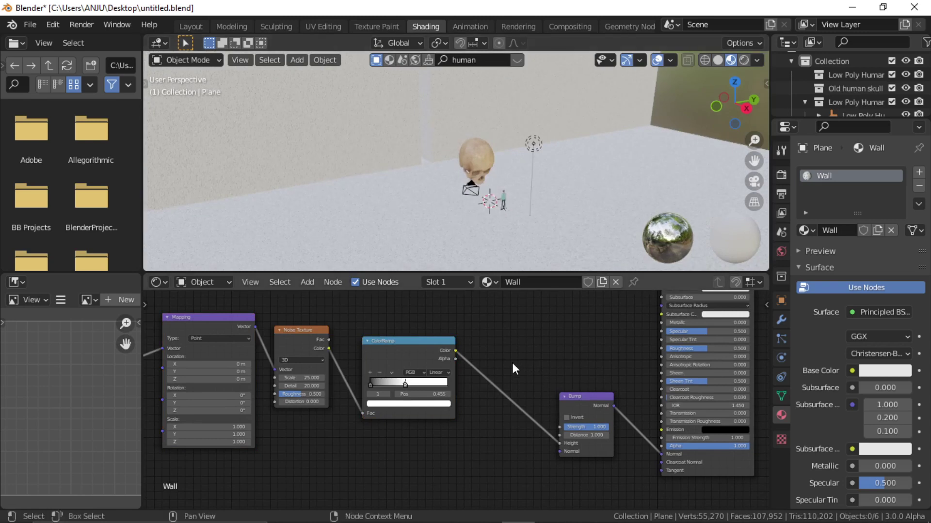
pyautogui.click(718, 62)
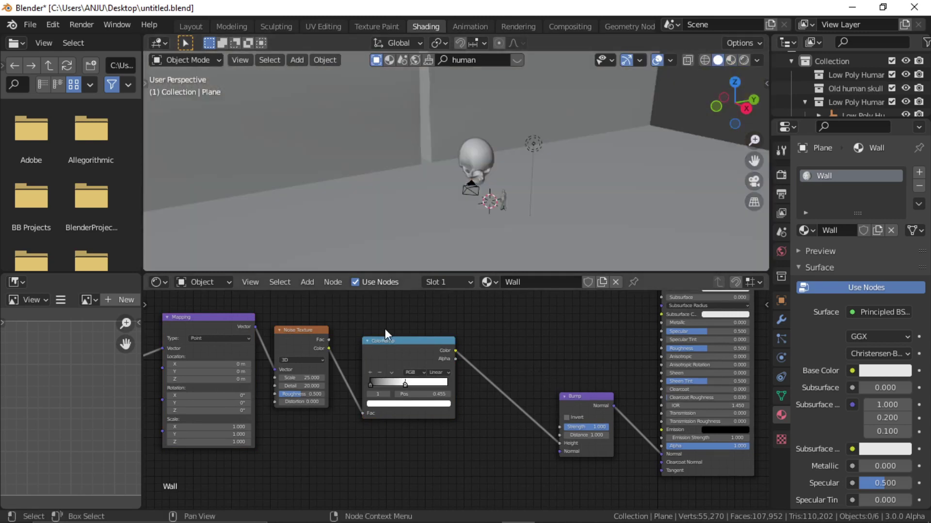
# - Duplicate the Noise Texture and ColorRamp below the originals and connect the Mapping's Vector output to the duplicate noise
pyautogui.moveTo(420, 310); pyautogui.dragTo(298, 368)
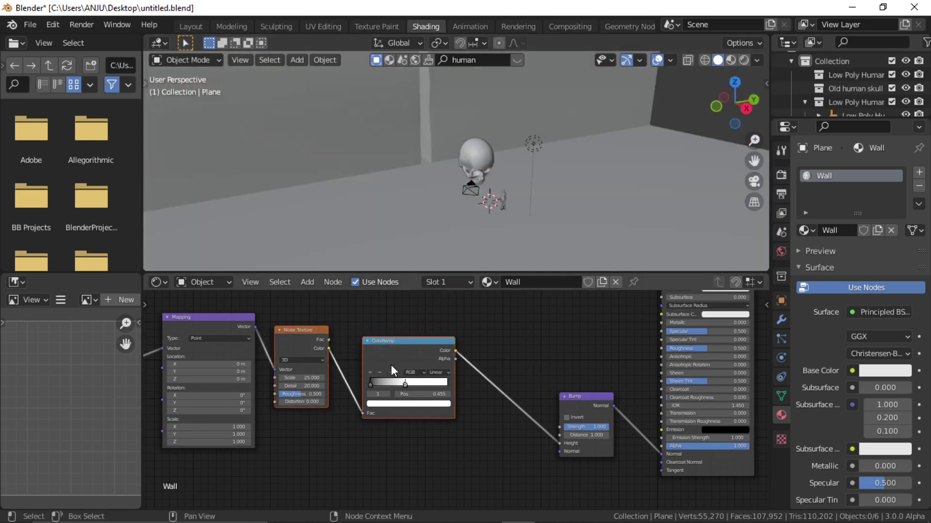
pyautogui.hotkey('shift', 'd')
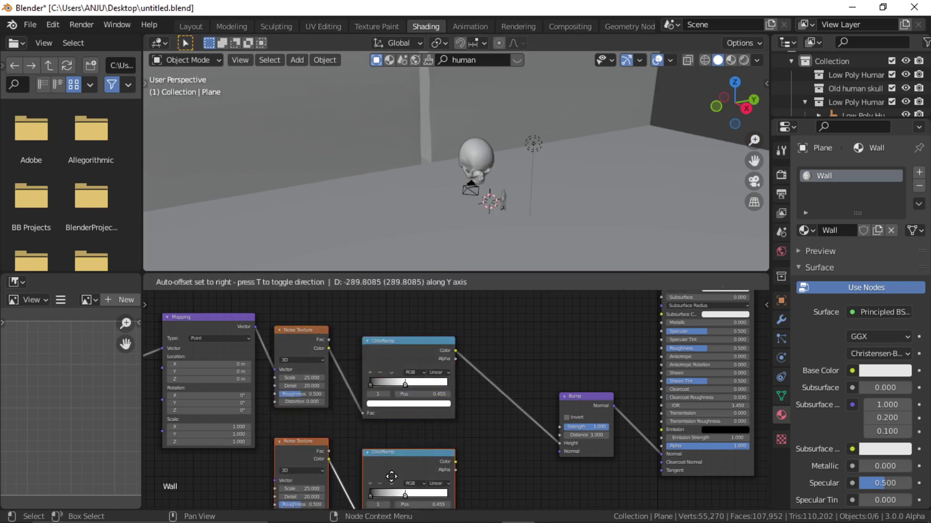
pyautogui.click(436, 463)
pyautogui.moveTo(486, 440); pyautogui.dragTo(541, 401, button='middle')
pyautogui.scroll(-2, 281, 348)
pyautogui.moveTo(263, 348); pyautogui.dragTo(286, 365, button='middle')
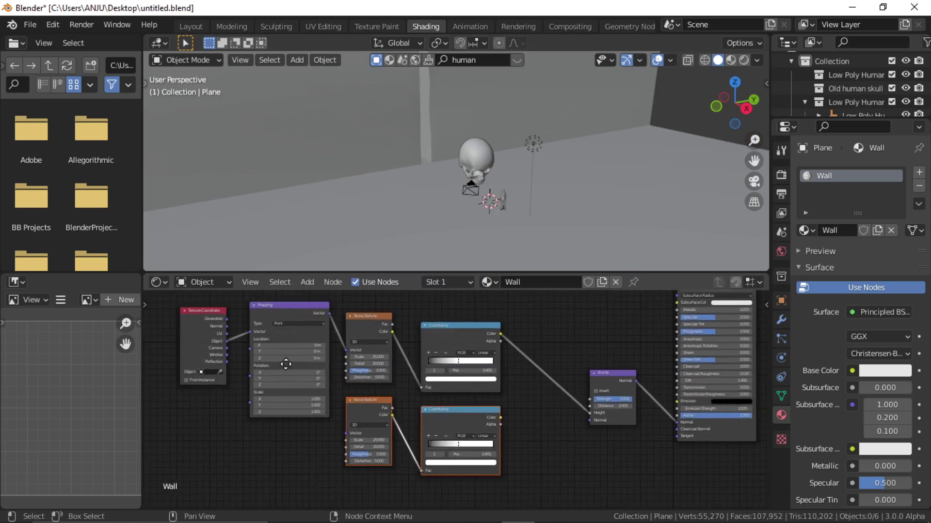
pyautogui.moveTo(330, 314); pyautogui.dragTo(345, 433)
# - Set the duplicate Noise Texture's Scale to 1.2
pyautogui.scroll(2, 397, 426)
pyautogui.click(358, 447)
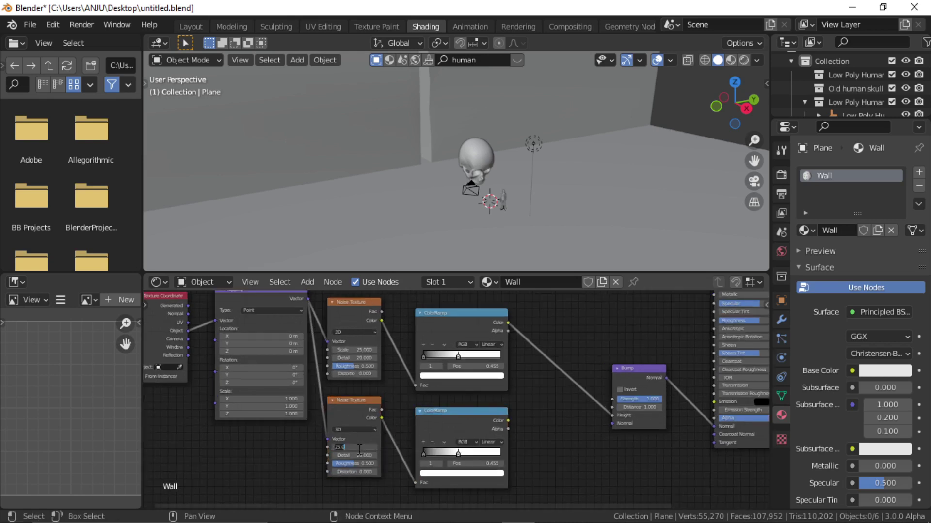
pyautogui.write('1')
pyautogui.press('Return')
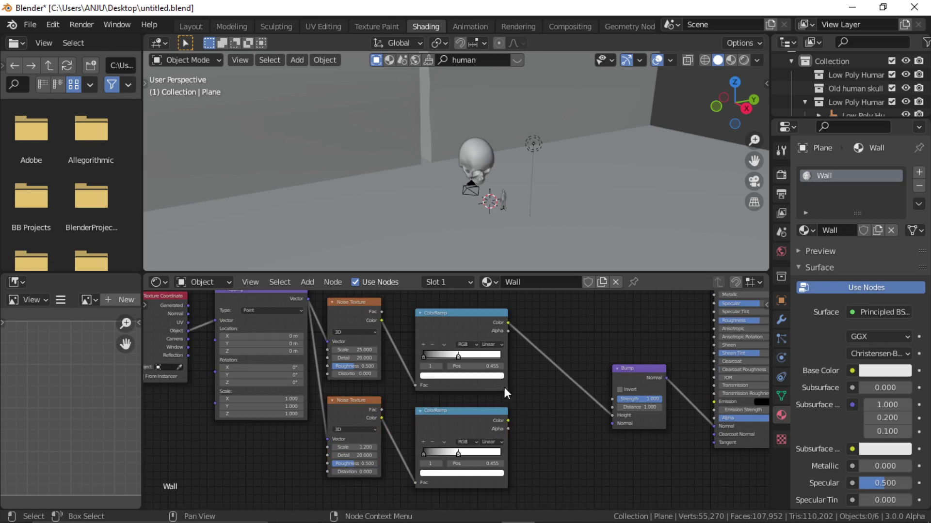
# - Add a MixRGB node and connect the two ColorRamps' Color outputs to its Color1 and Color2 inputs
pyautogui.hotkey('shift', 'a')
pyautogui.click(494, 367)
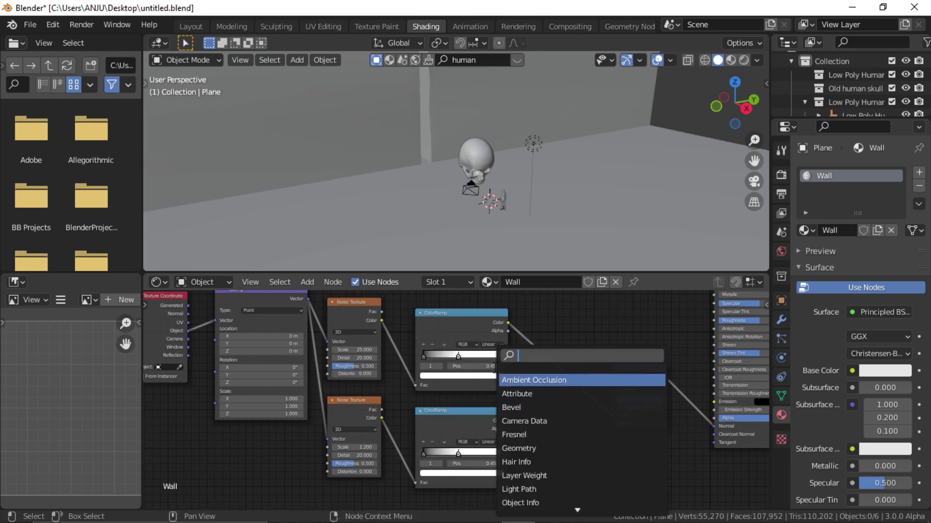
pyautogui.write('mix')
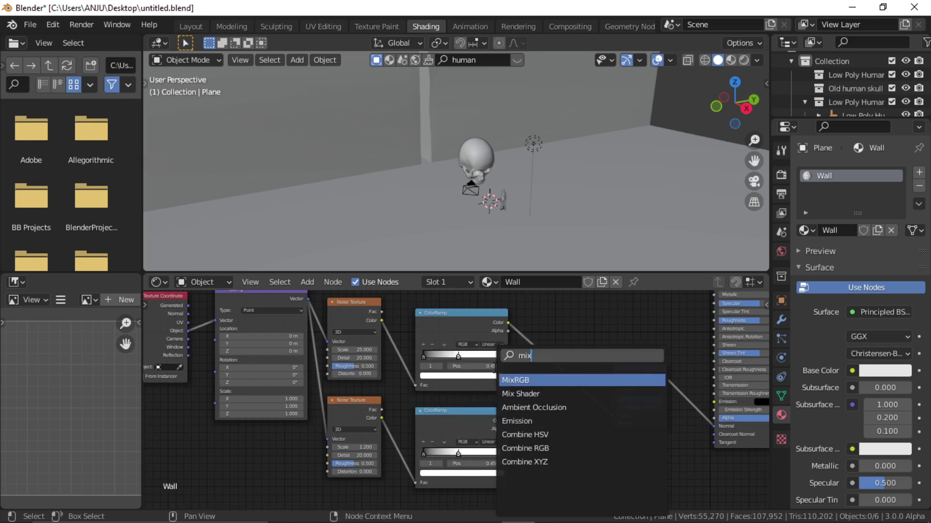
pyautogui.click(514, 380)
pyautogui.click(563, 409)
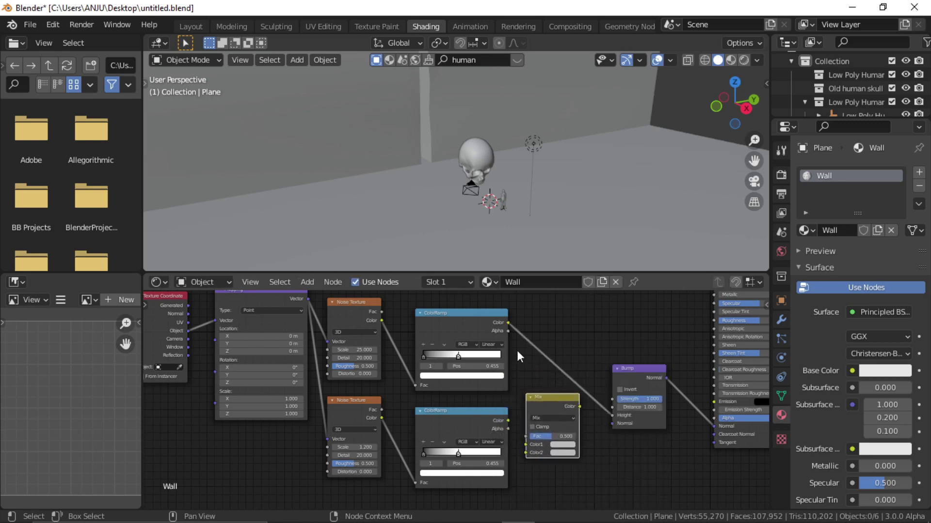
pyautogui.moveTo(508, 322); pyautogui.dragTo(526, 452)
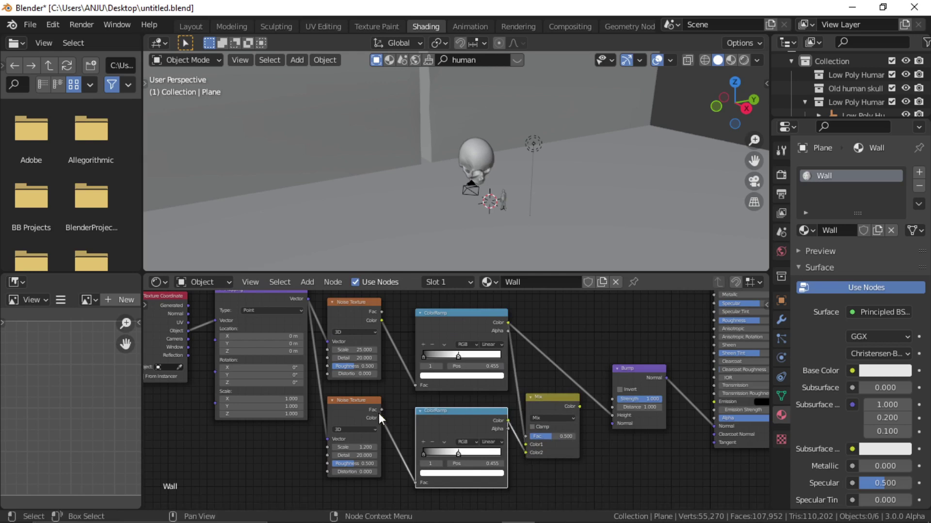
# - Connect the duplicate Noise Texture's Fac to the Mix node's Fac and the Mix Color output to the Bump's Height
pyautogui.moveTo(382, 410); pyautogui.dragTo(530, 437)
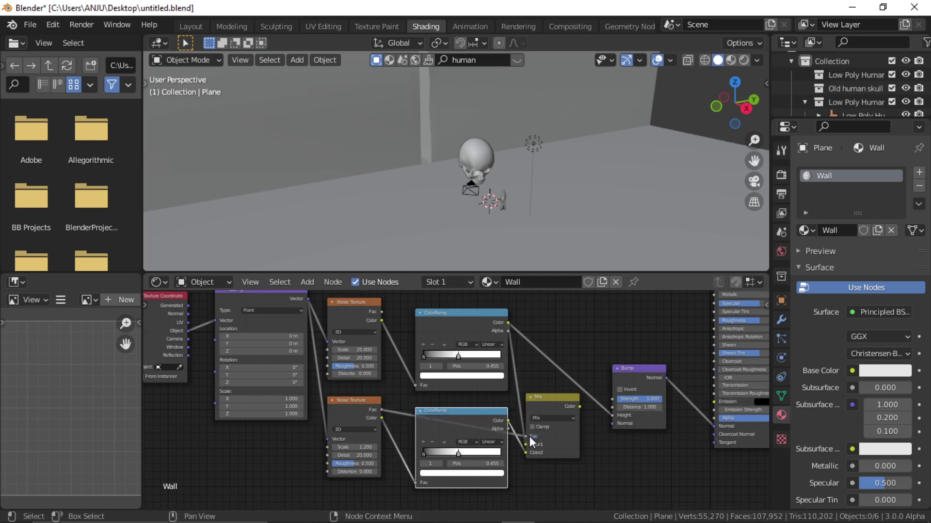
pyautogui.moveTo(592, 438); pyautogui.dragTo(551, 445, button='middle')
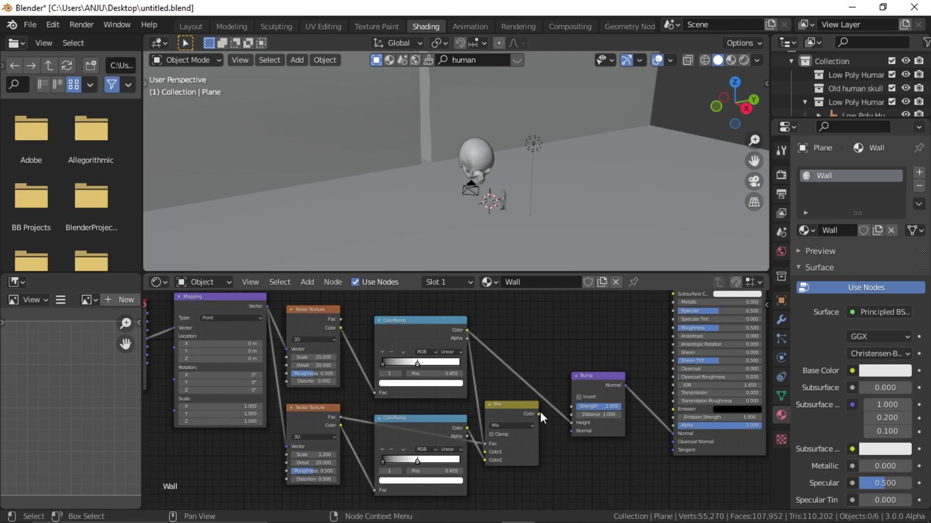
pyautogui.moveTo(540, 414); pyautogui.dragTo(552, 415)
pyautogui.moveTo(577, 427); pyautogui.dragTo(577, 427)
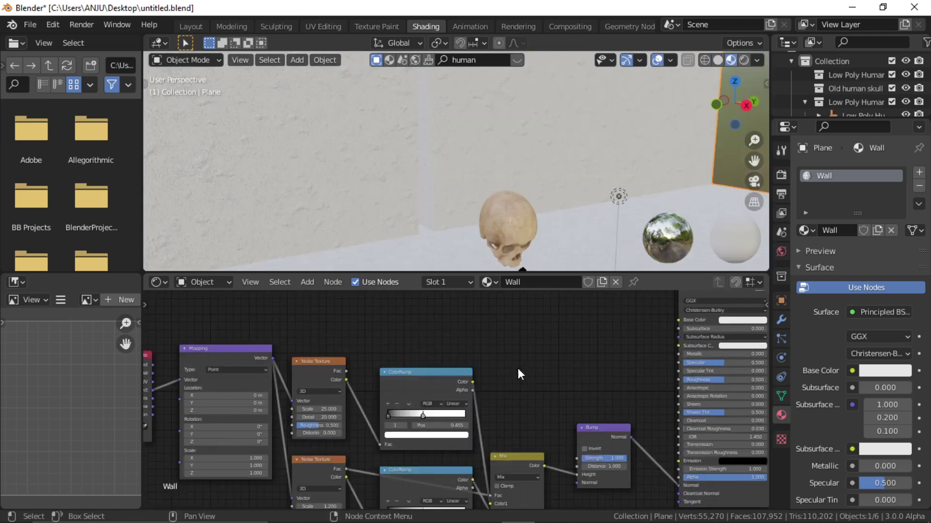
# - Add a third ColorRamp node and place it above the existing Wall material nodes
pyautogui.hotkey('shift', 'a')
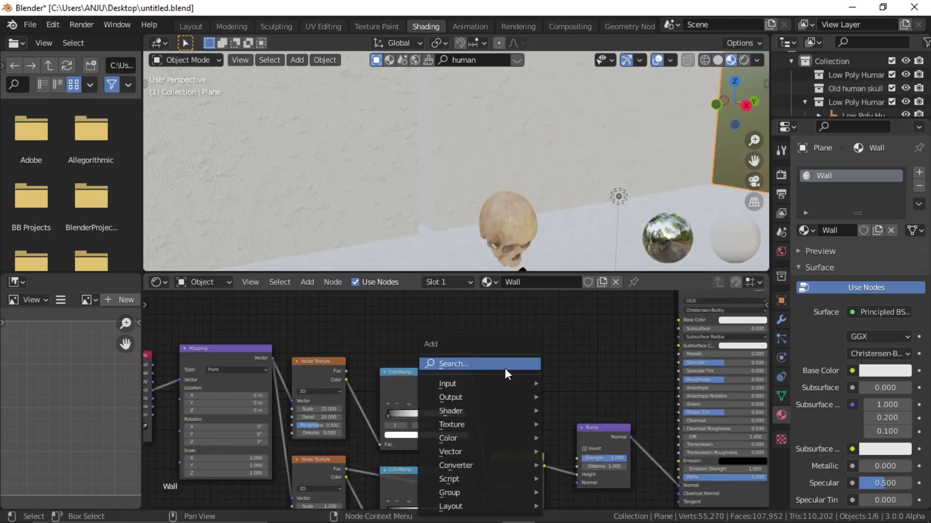
pyautogui.click(505, 368)
pyautogui.write('col')
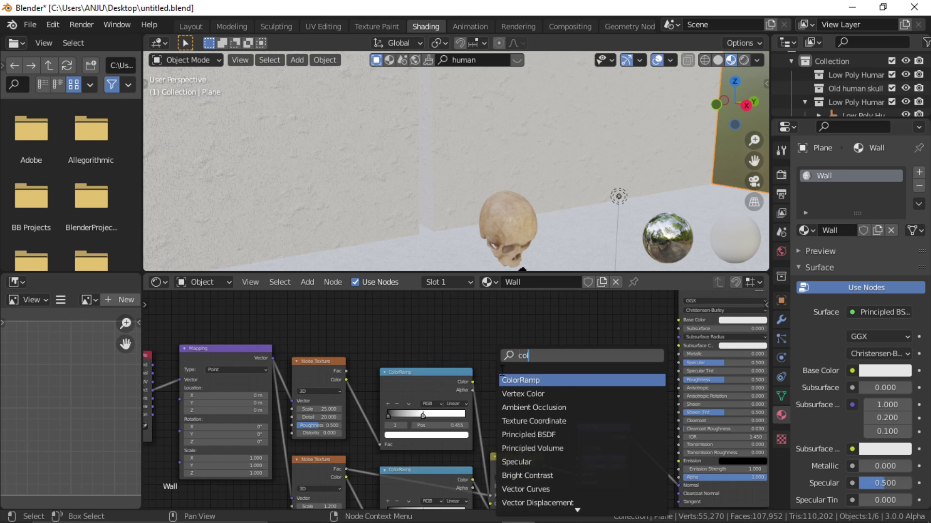
pyautogui.click(536, 381)
pyautogui.click(524, 326)
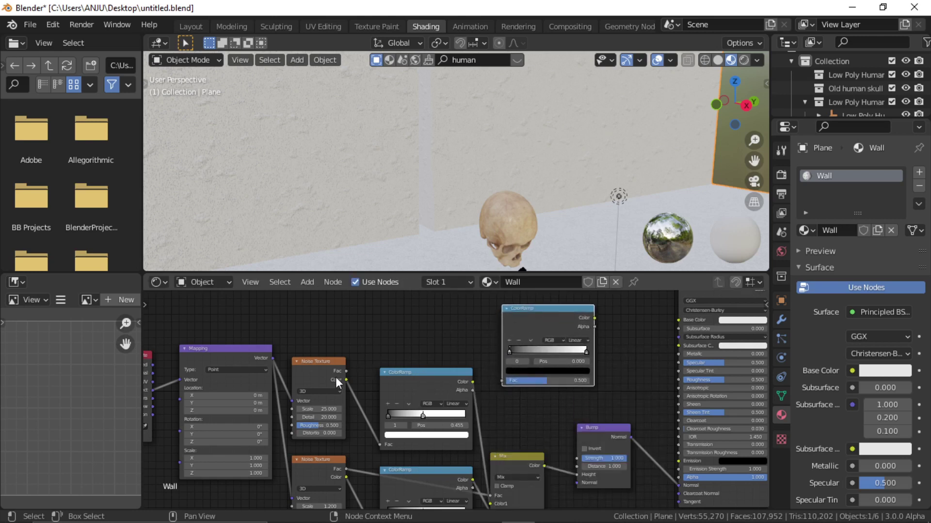
# - Connect the Scale 25 Noise Texture's Color to the new ColorRamp's Fac, and that ramp's Color to the Principled BSDF's Roughness
pyautogui.moveTo(347, 380); pyautogui.dragTo(431, 362)
pyautogui.moveTo(434, 326); pyautogui.dragTo(384, 334, button='middle')
pyautogui.moveTo(471, 320); pyautogui.dragTo(456, 305)
pyautogui.moveTo(527, 313); pyautogui.dragTo(629, 389)
pyautogui.moveTo(571, 389); pyautogui.dragTo(553, 391, button='middle')
pyautogui.moveTo(486, 319); pyautogui.dragTo(439, 272)
pyautogui.moveTo(475, 348); pyautogui.dragTo(475, 387, button='middle')
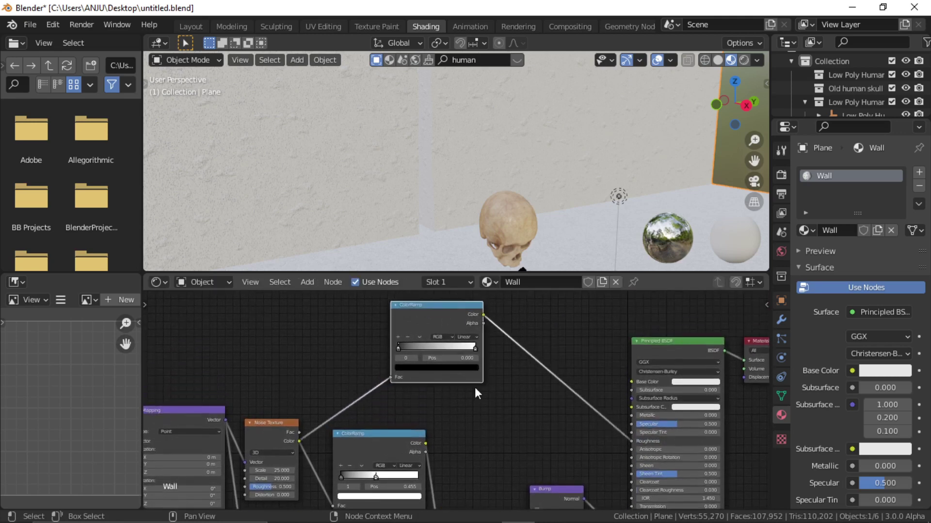
pyautogui.click(552, 427)
pyautogui.moveTo(552, 428); pyautogui.dragTo(548, 381, button='middle')
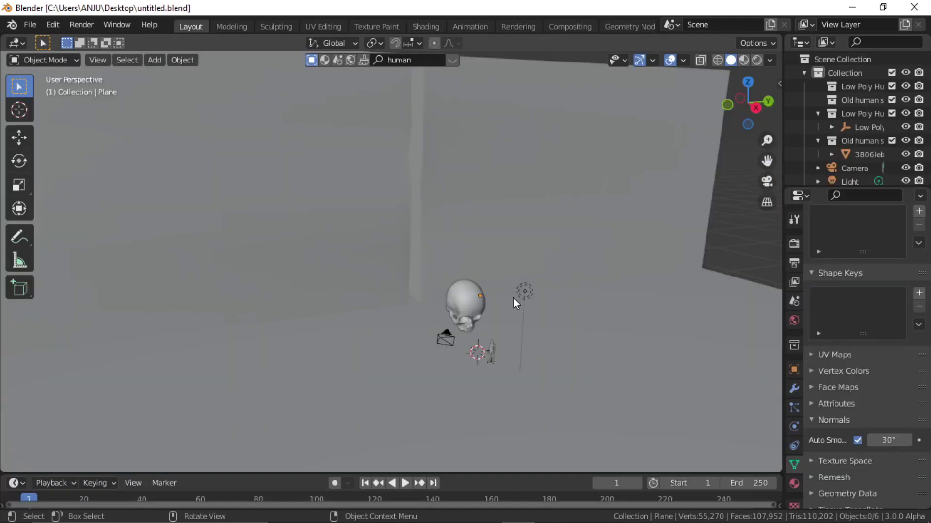
# - Align the camera to the view, reframe the skull and wall with Camera to View locked, and save the file
pyautogui.moveTo(523, 312); pyautogui.dragTo(461, 274, button='middle')
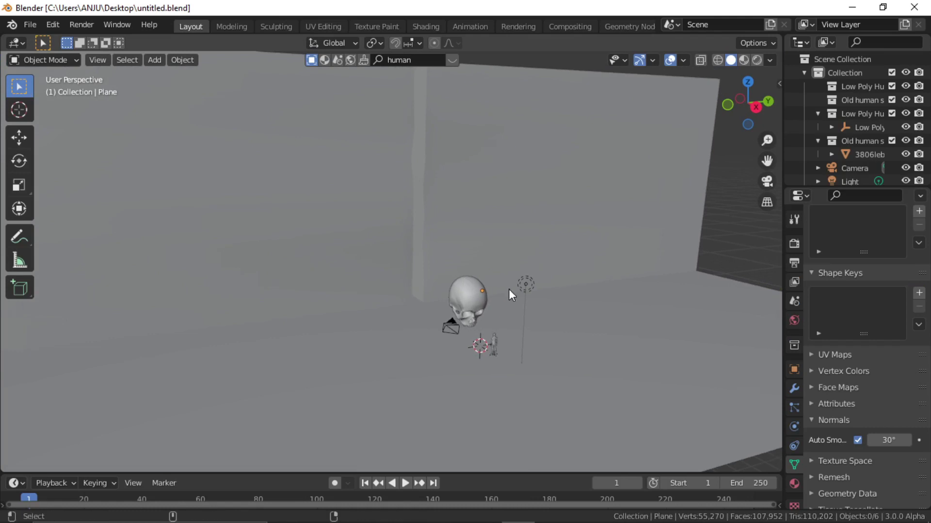
pyautogui.press('ctrl+alt+KP_0')
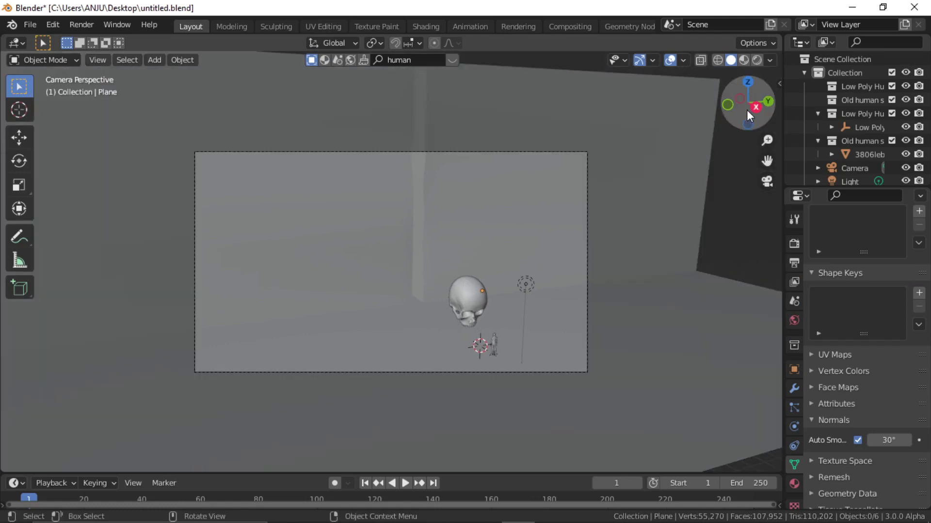
pyautogui.click(779, 84)
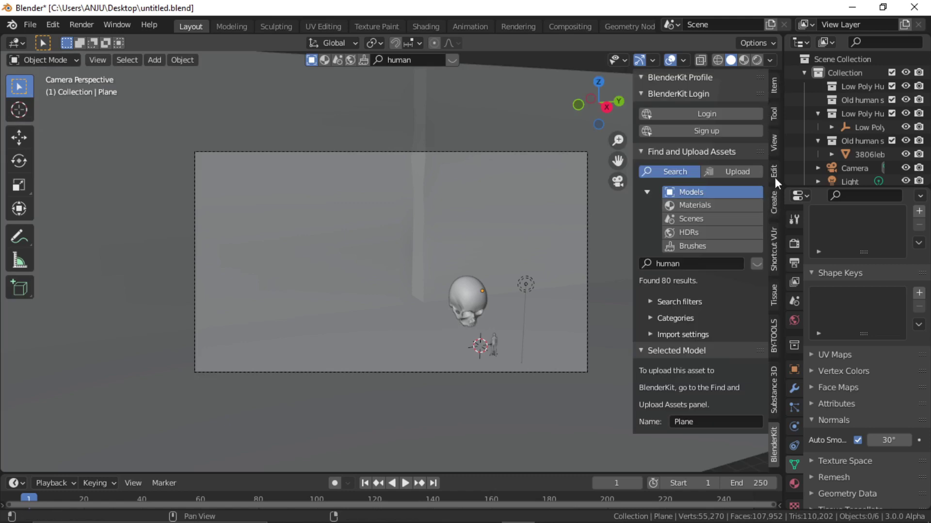
pyautogui.click(774, 143)
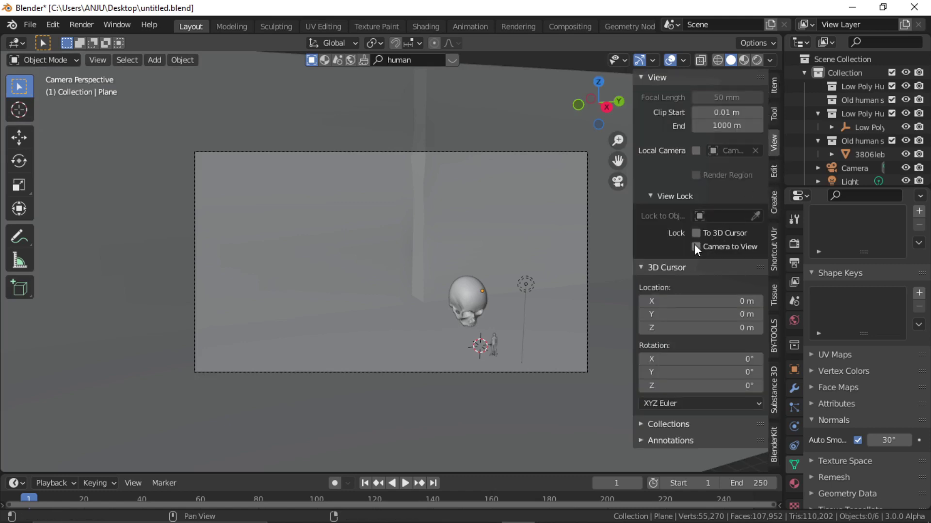
pyautogui.moveTo(501, 268)
pyautogui.keyDown('shift'); pyautogui.mouseDown(button='middle')
pyautogui.moveTo(454, 277)
pyautogui.moveTo(456, 246)
pyautogui.moveTo(455, 259)
pyautogui.moveTo(466, 259)
pyautogui.moveTo(457, 242)
pyautogui.moveTo(465, 266)
pyautogui.moveTo(453, 267)
pyautogui.moveTo(462, 280)
pyautogui.moveTo(452, 259)
pyautogui.moveTo(496, 279)
pyautogui.mouseUp(button='middle'); pyautogui.keyUp('shift')
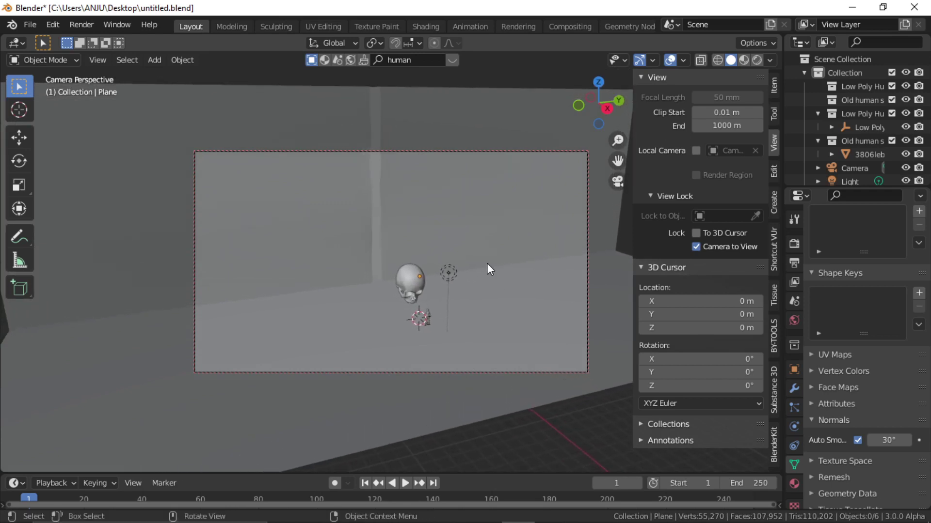
pyautogui.press('KP_0')
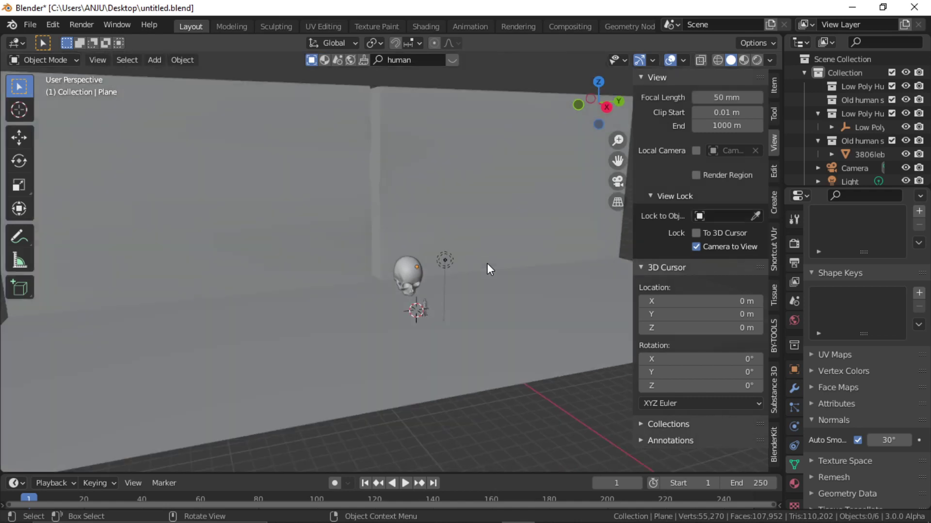
pyautogui.hotkey('ctrl', 's')
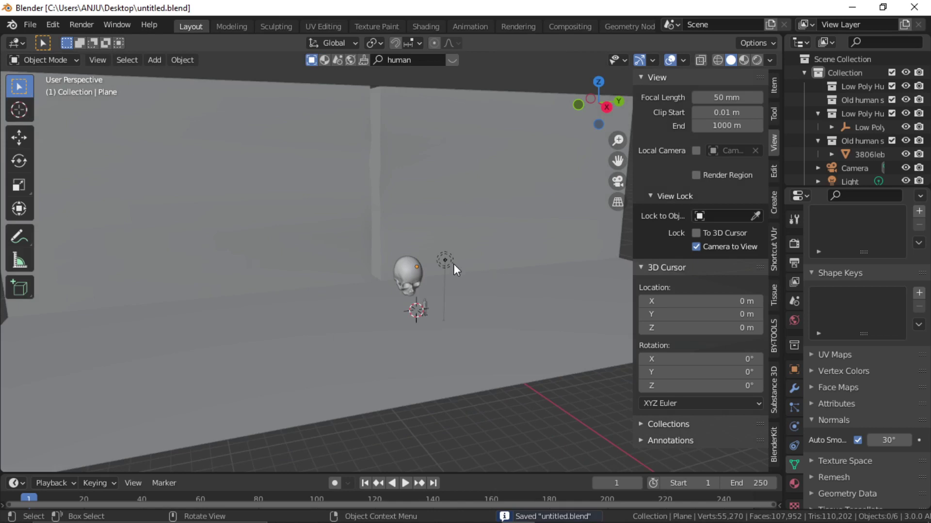
# - Delete the existing point light and add an Area light to the scene
pyautogui.click(445, 260)
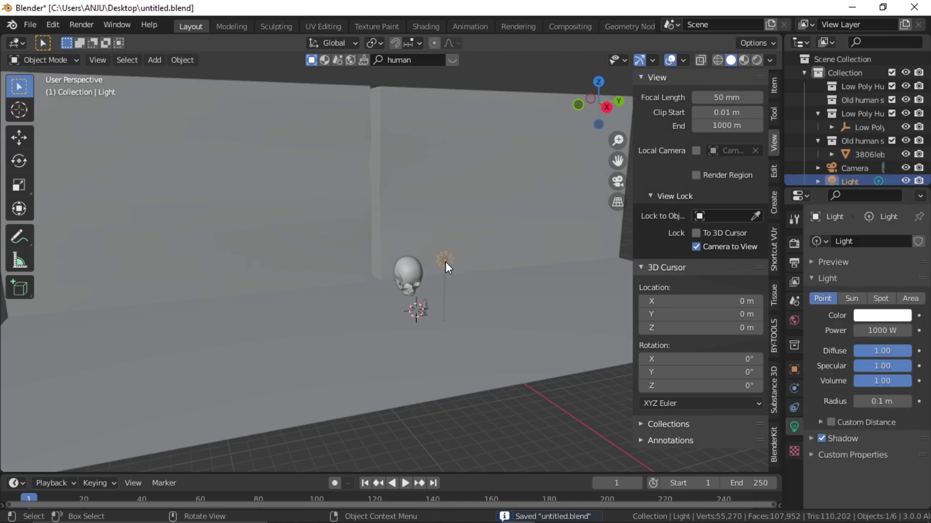
pyautogui.press('Delete')
pyautogui.hotkey('shift', 'a')
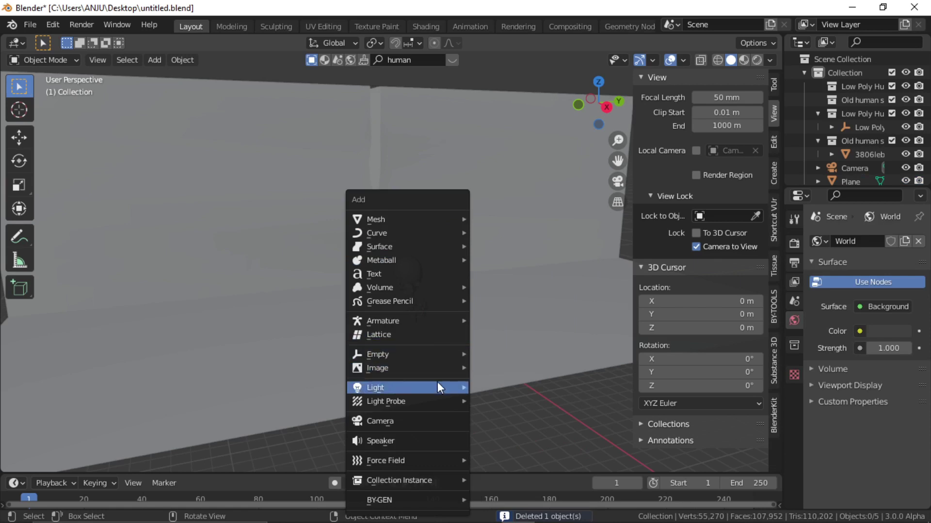
pyautogui.moveTo(437, 386)
pyautogui.click(536, 432)
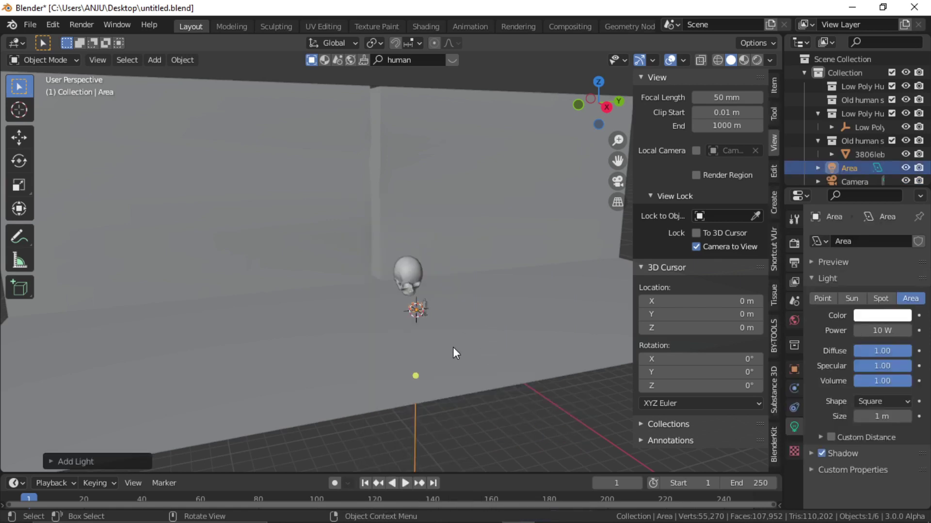
# - Raise the area light about 10.8 m along Z and stretch it along X into a long strip
pyautogui.press('g')
pyautogui.press('z')
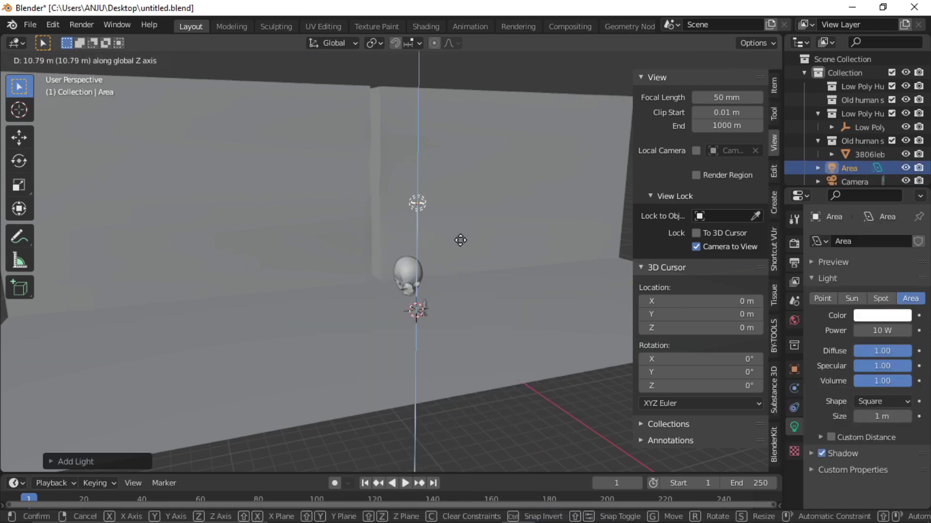
pyautogui.click(455, 240)
pyautogui.press('s')
pyautogui.press('x')
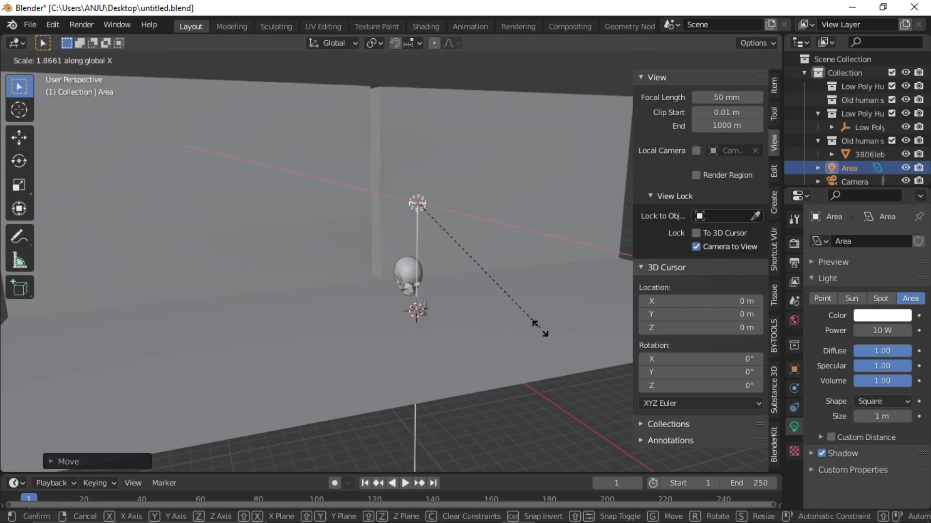
pyautogui.click(528, 288)
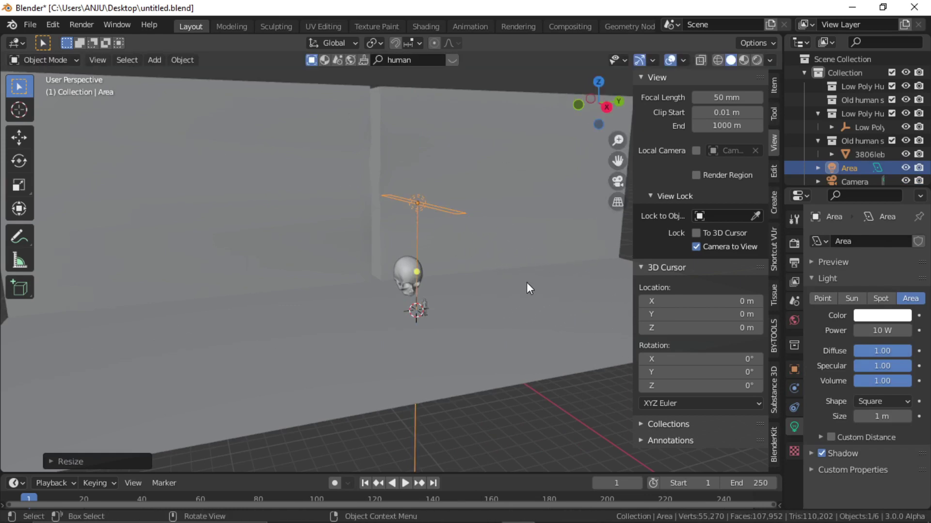
# - Rotate the area light about the global Y axis until the strip stands vertically
pyautogui.press('r')
pyautogui.press('y')
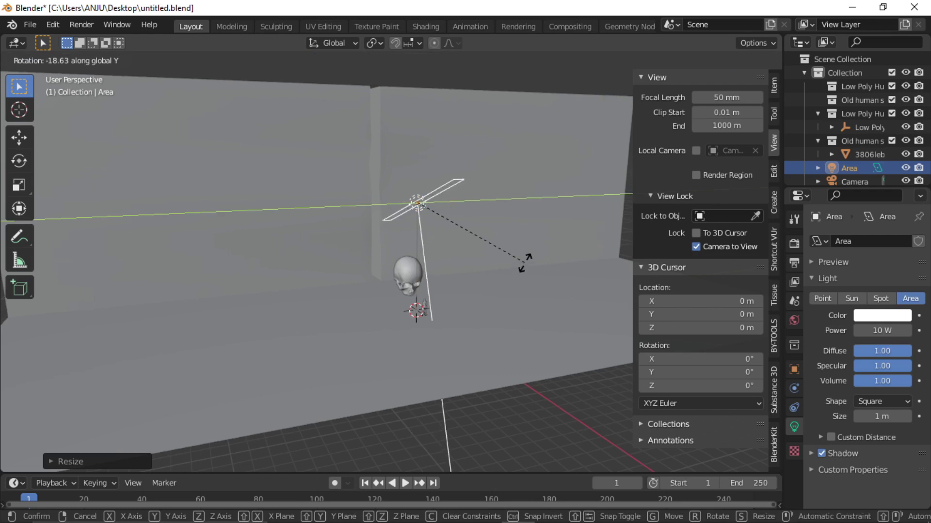
pyautogui.click(511, 125)
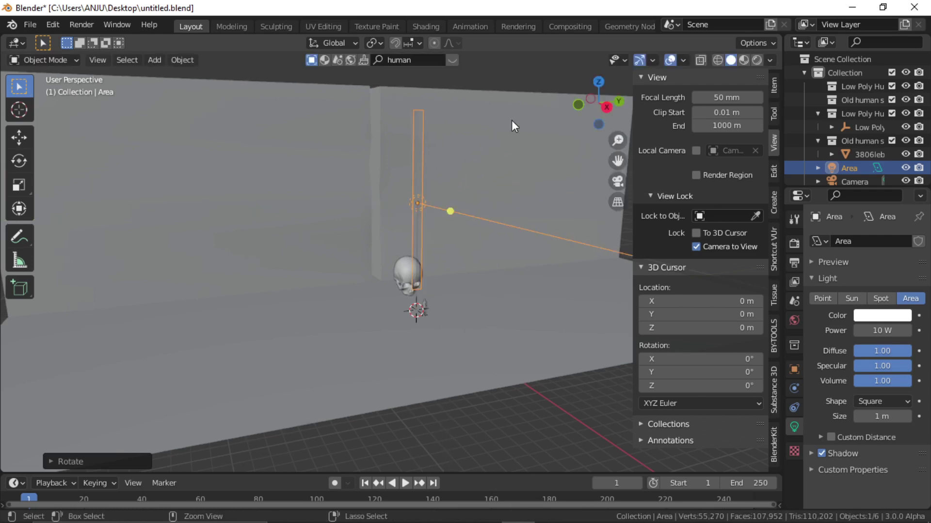
# - Move the vertical area light back to the gap in the wall and align it with the gap along Y
pyautogui.moveTo(422, 251); pyautogui.dragTo(513, 328, button='middle')
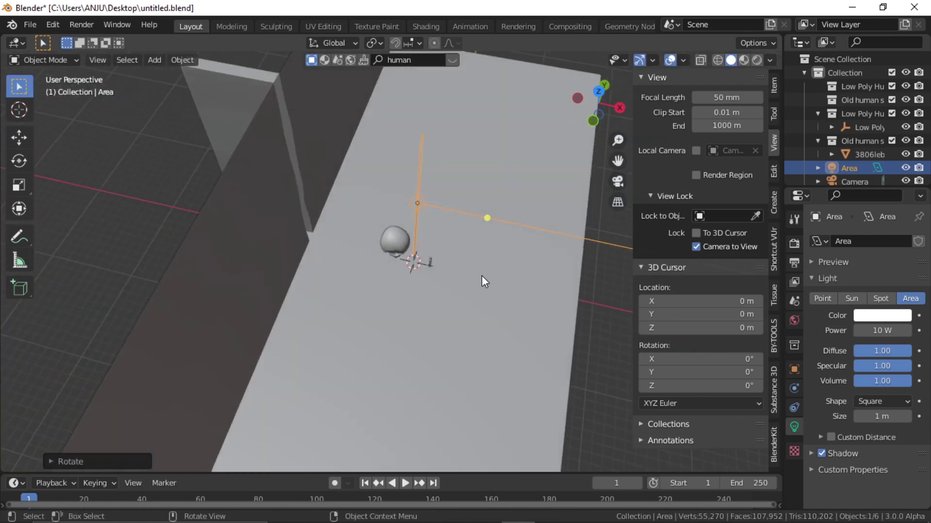
pyautogui.press('g')
pyautogui.click(345, 249)
pyautogui.moveTo(344, 249); pyautogui.dragTo(216, 199, button='middle')
pyautogui.keyDown('alt'); pyautogui.moveTo(329, 227); pyautogui.dragTo(754, 68, button='middle'); pyautogui.keyUp('alt')
pyautogui.press('g')
pyautogui.press('y')
pyautogui.click(359, 244)
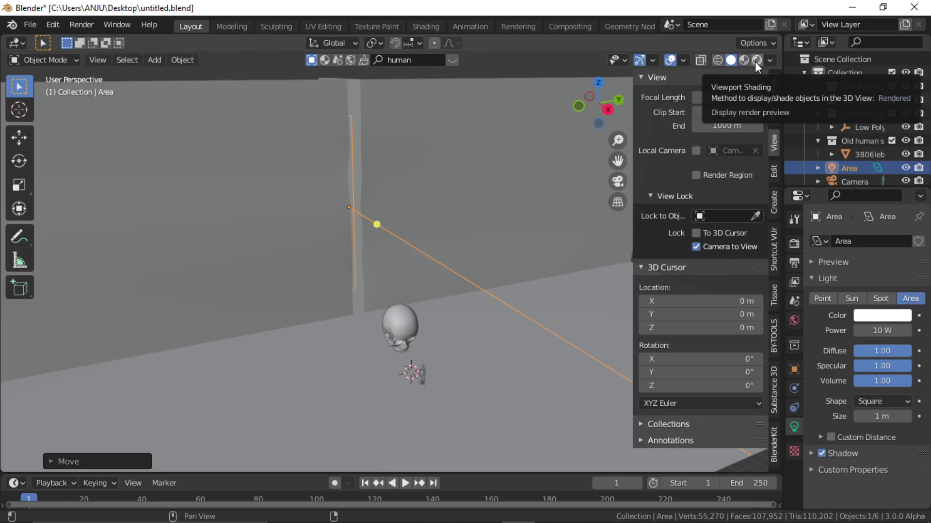
# - Show the camera view with rendered shading in the Shading workspace and enlarge its 3D viewport
pyautogui.click(756, 60)
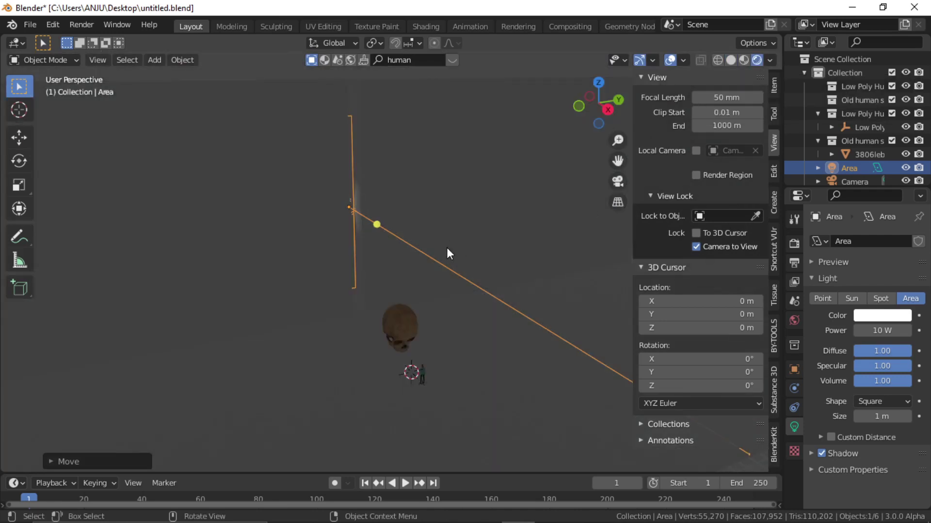
pyautogui.press('KP_0')
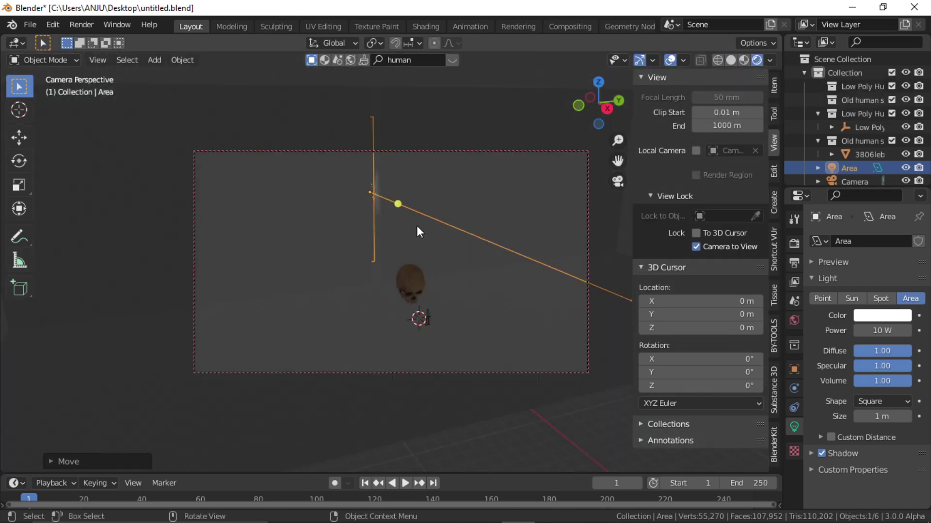
pyautogui.click(433, 25)
pyautogui.click(744, 60)
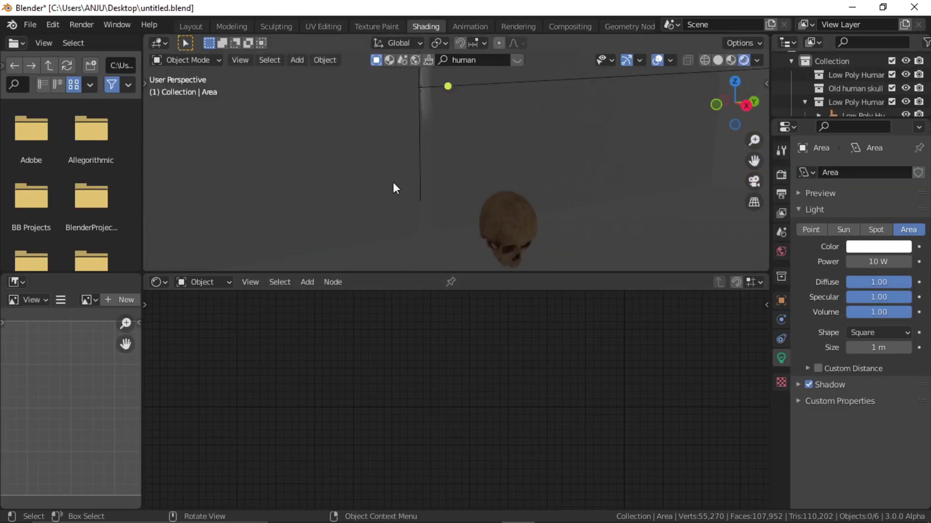
pyautogui.press('KP_0')
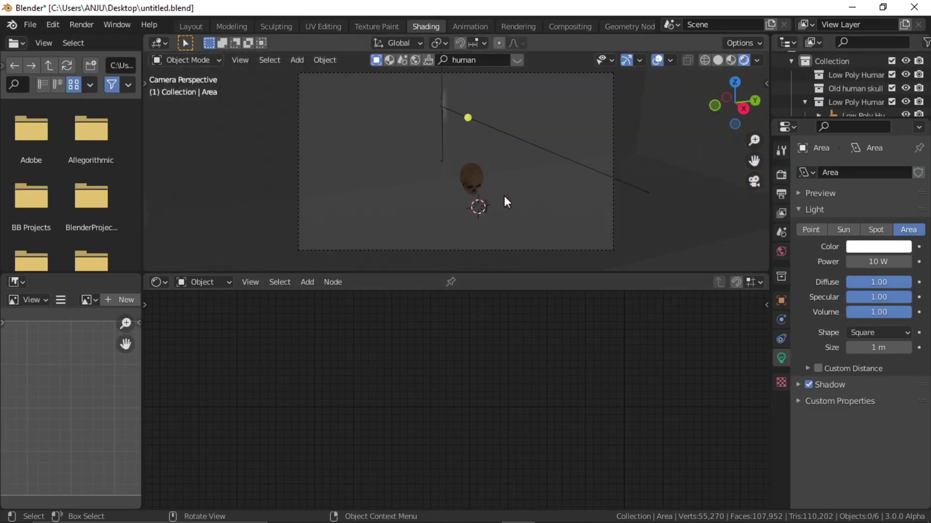
pyautogui.moveTo(502, 271); pyautogui.dragTo(501, 332)
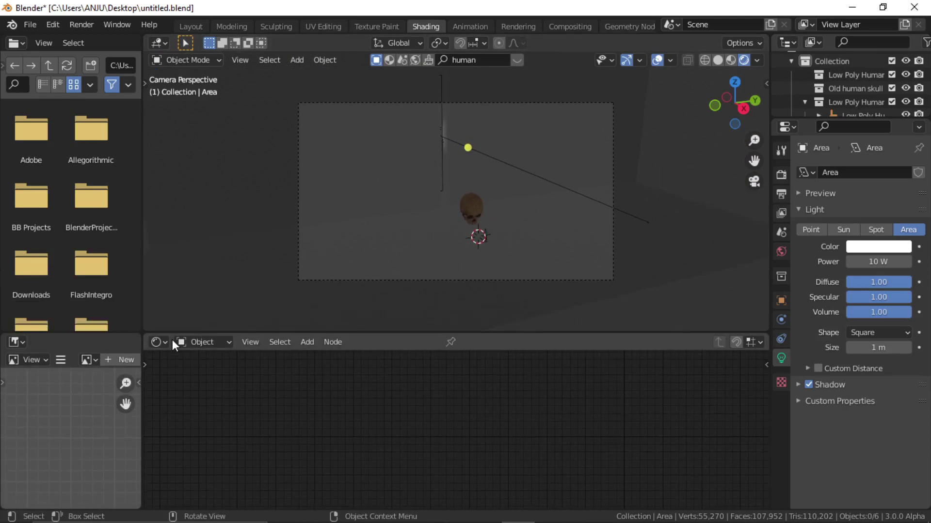
# - Display the World shader nodes and set the Background color to black
pyautogui.click(211, 341)
pyautogui.click(218, 370)
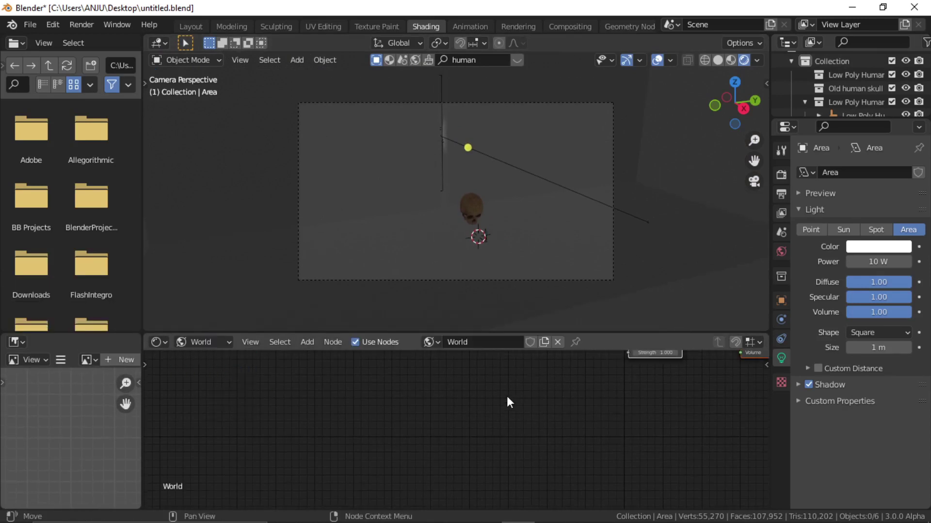
pyautogui.moveTo(506, 398); pyautogui.dragTo(318, 475, button='middle')
pyautogui.scroll(3, 455, 431)
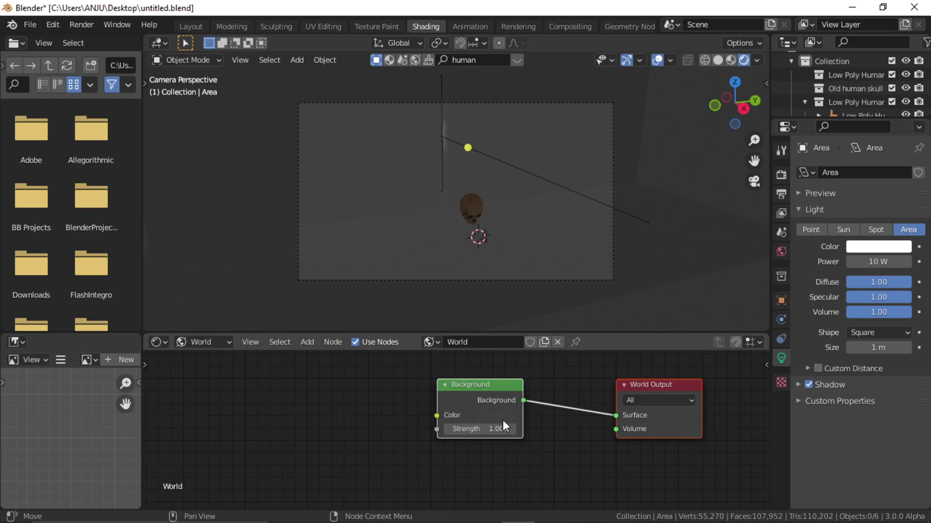
pyautogui.click(503, 418)
pyautogui.moveTo(582, 309); pyautogui.dragTo(582, 328)
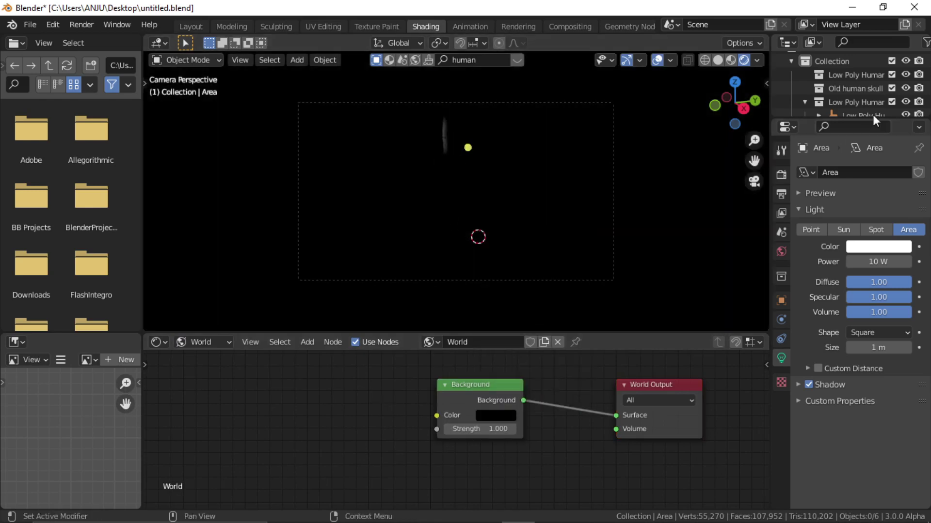
# - Select the area light behind the wall gap and set its power to 1000 W and its color to light blue
pyautogui.click(445, 142)
pyautogui.click(445, 141)
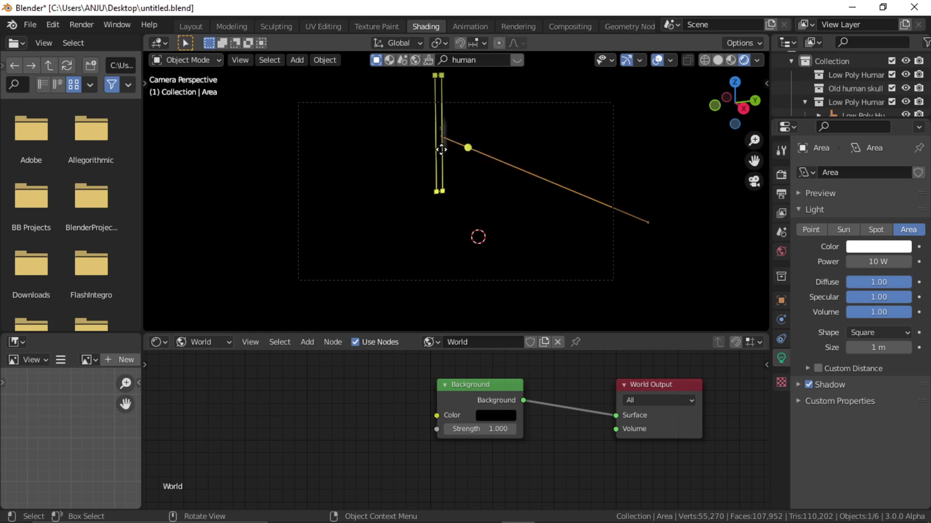
pyautogui.click(198, 342)
pyautogui.click(204, 358)
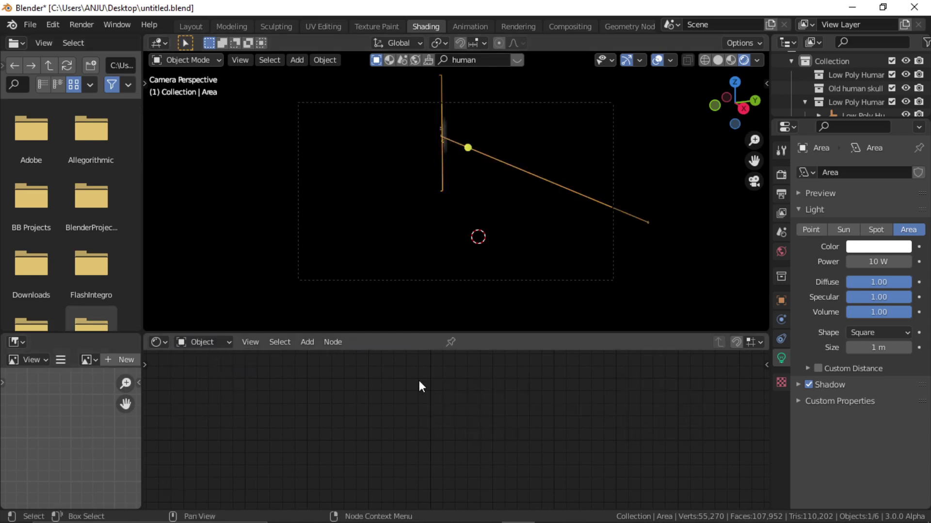
pyautogui.click(877, 262)
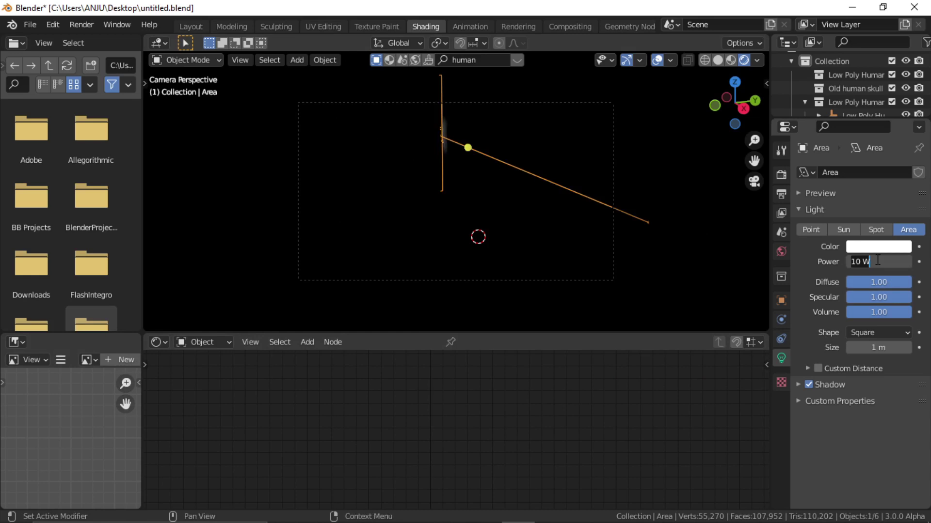
pyautogui.write('10')
pyautogui.press('Return')
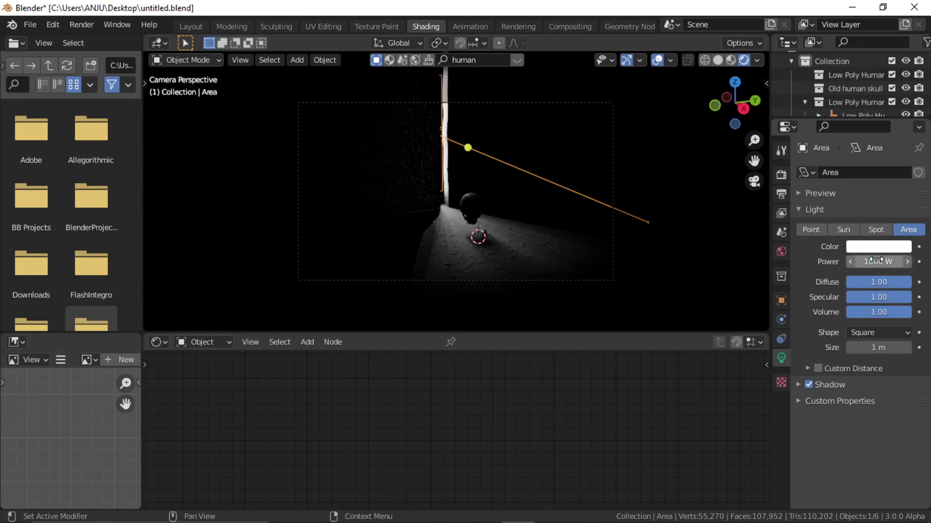
pyautogui.click(865, 248)
pyautogui.moveTo(855, 109); pyautogui.dragTo(850, 97)
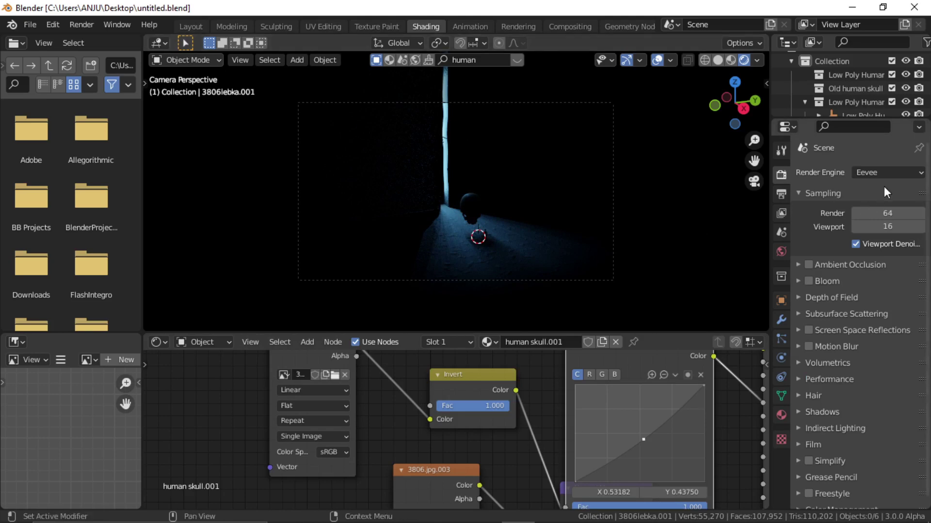
# - Switch the render engine to Cycles and set the rendering device to GPU Compute
pyautogui.click(886, 173)
pyautogui.click(871, 220)
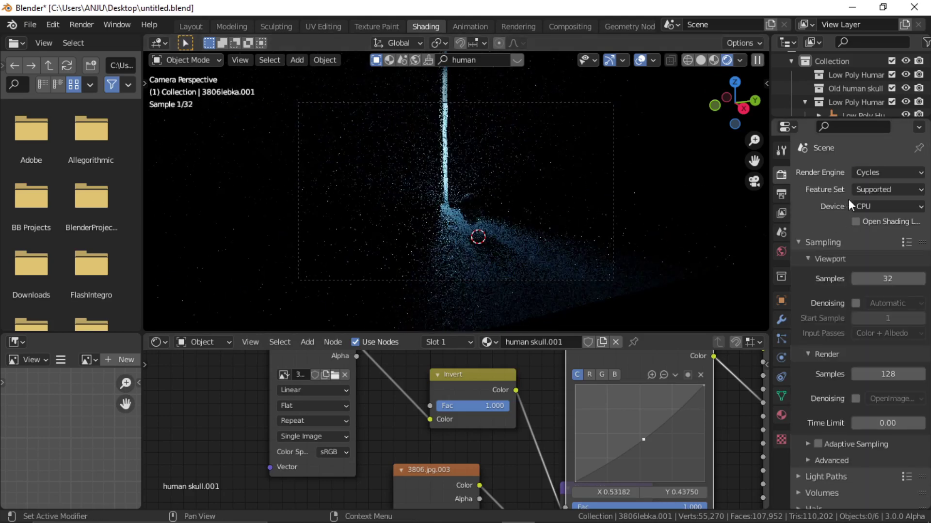
pyautogui.click(891, 207)
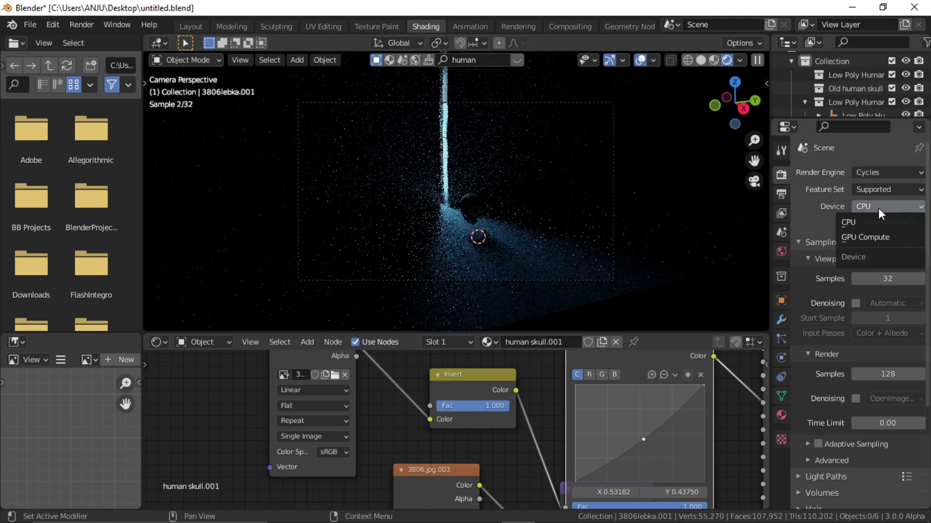
pyautogui.click(868, 237)
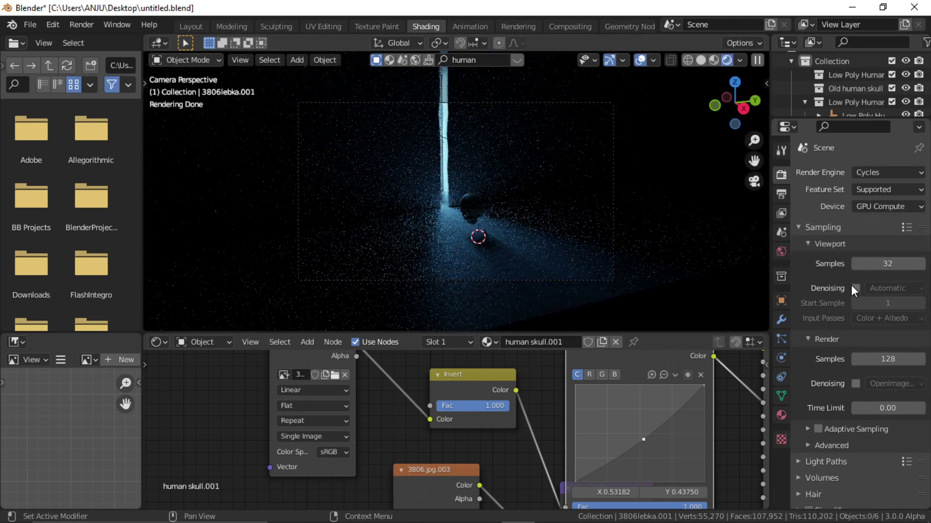
# - Enable viewport denoising with the start sample set to 32
pyautogui.click(855, 289)
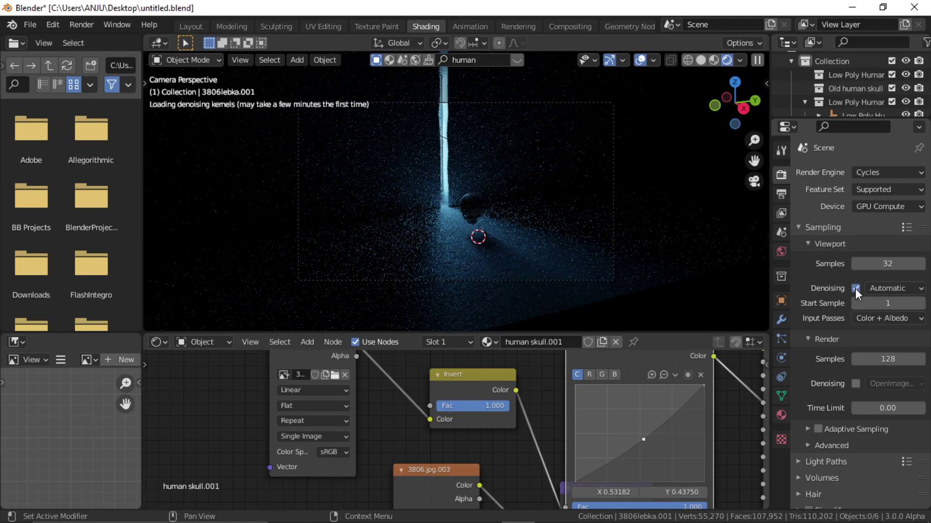
pyautogui.click(905, 304)
pyautogui.write('32')
pyautogui.press('Return')
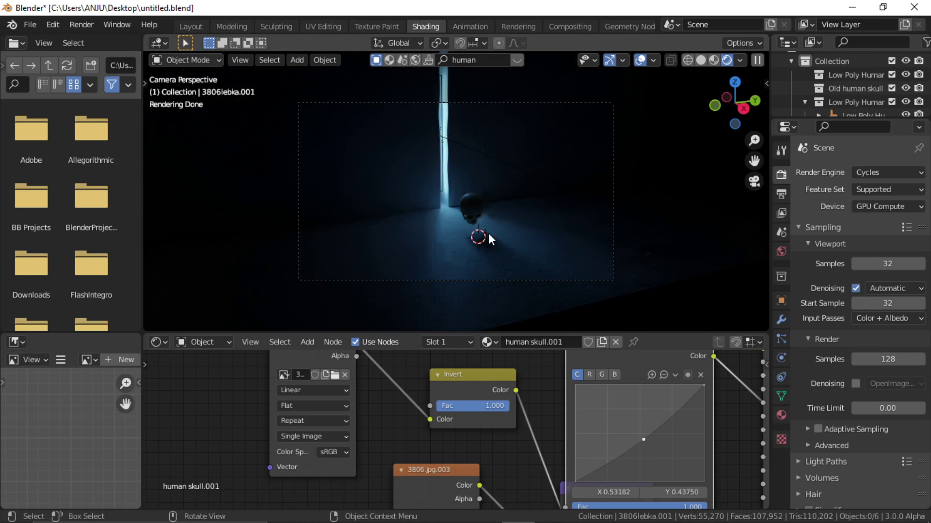
# - Raise the area light's power to 2000 W, darken its blue color, and deselect everything
pyautogui.click(443, 135)
pyautogui.click(780, 358)
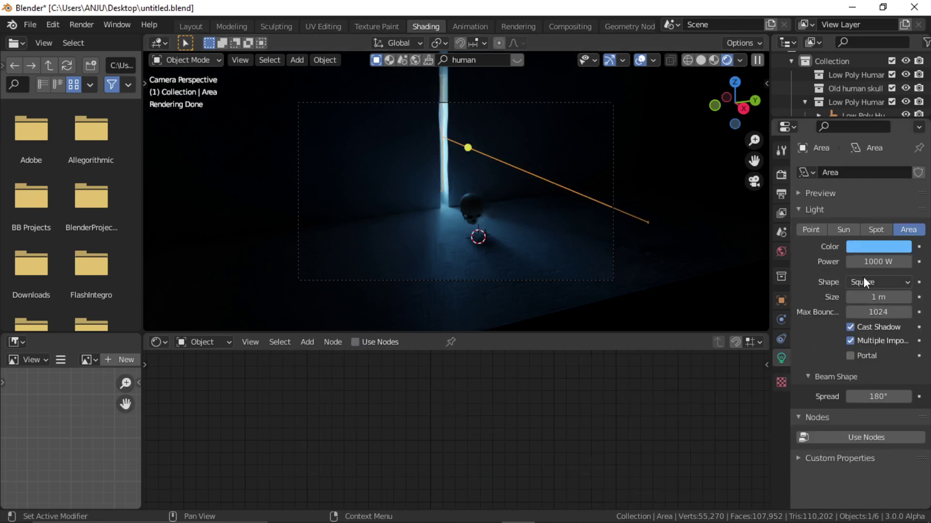
pyautogui.click(872, 262)
pyautogui.write('2000')
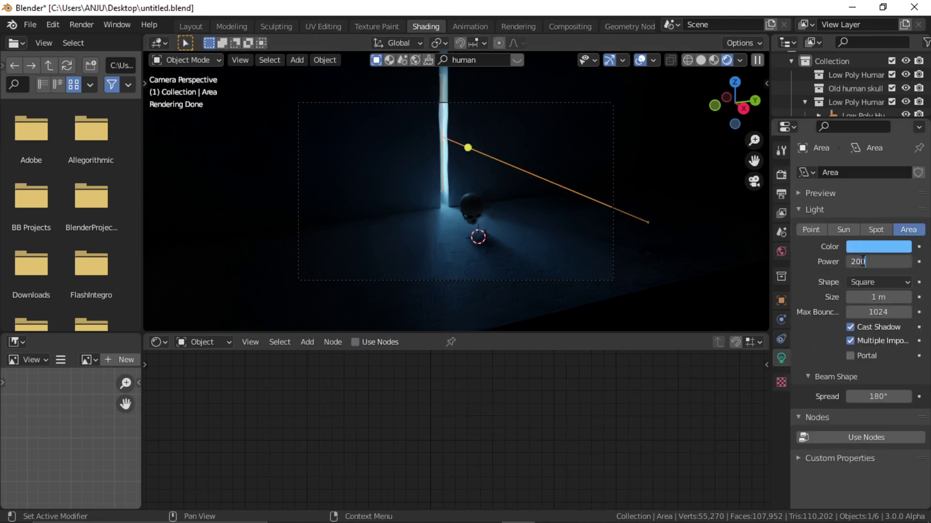
pyautogui.press('Return')
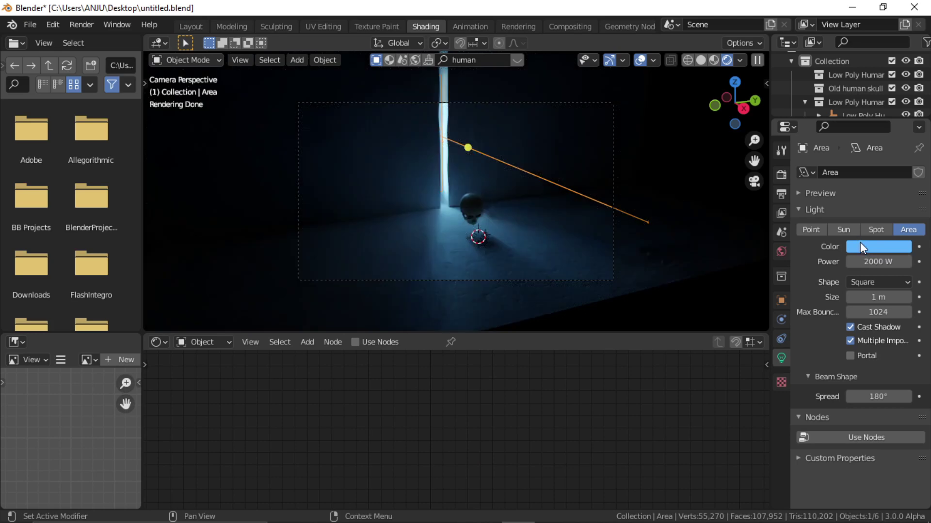
pyautogui.click(861, 244)
pyautogui.moveTo(900, 74); pyautogui.dragTo(900, 94)
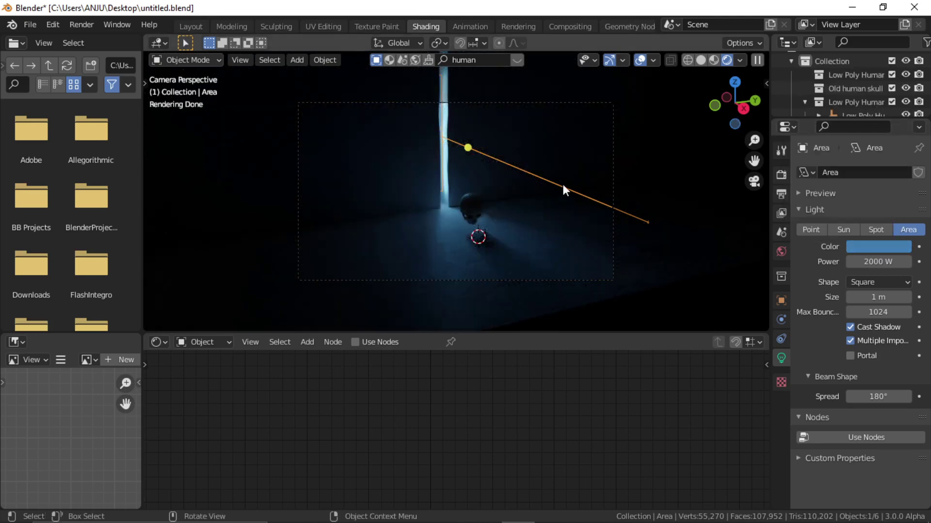
pyautogui.click(568, 220)
pyautogui.click(642, 182)
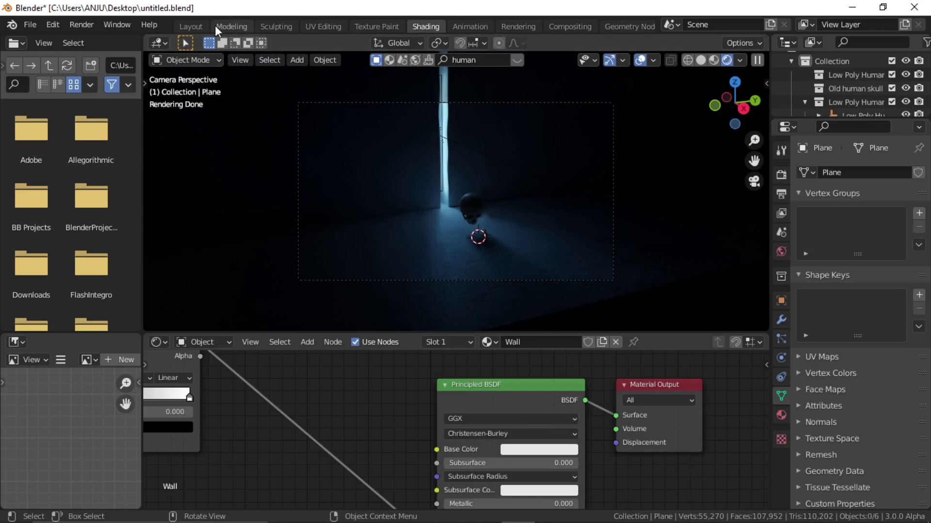
# - Add a cube in the Layout workspace and scale it up to a large box around the scene's center
pyautogui.click(190, 26)
pyautogui.press('KP_0')
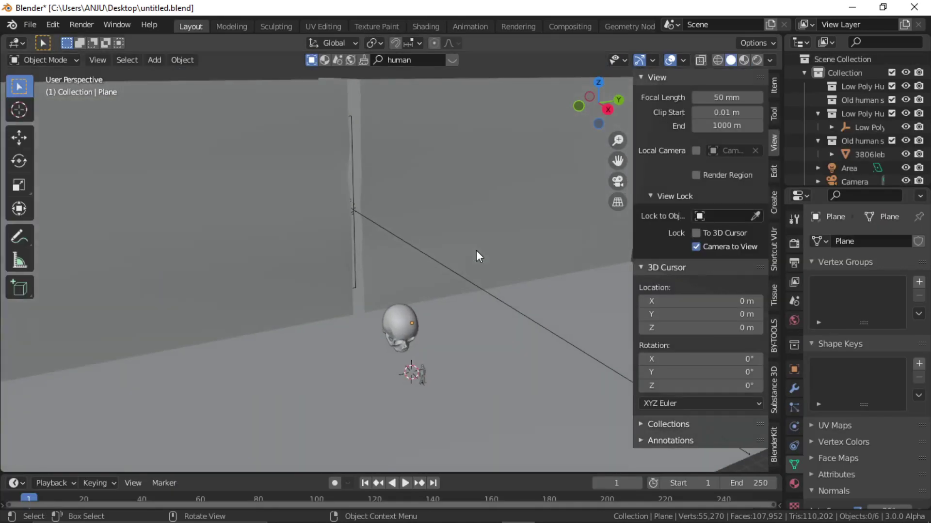
pyautogui.hotkey('shift', 'a')
pyautogui.moveTo(452, 104)
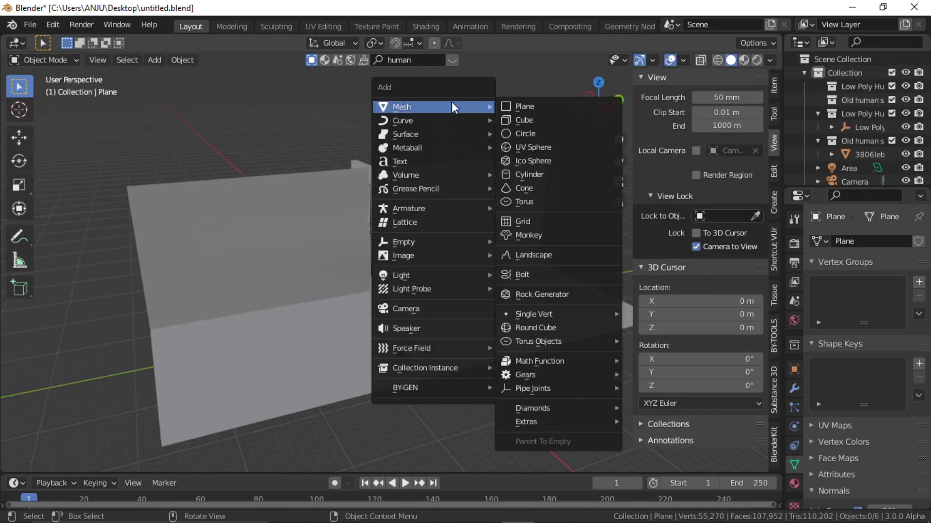
pyautogui.click(533, 120)
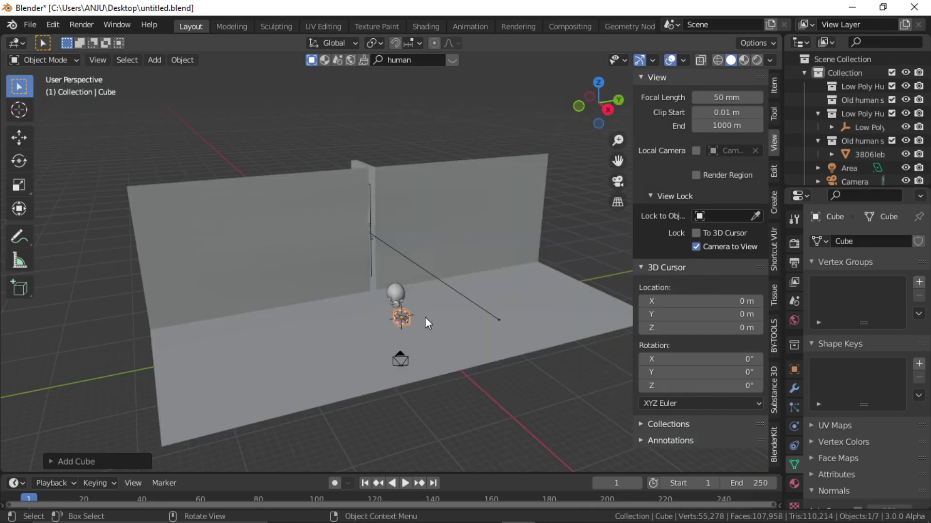
pyautogui.press('s')
pyautogui.click(288, 202)
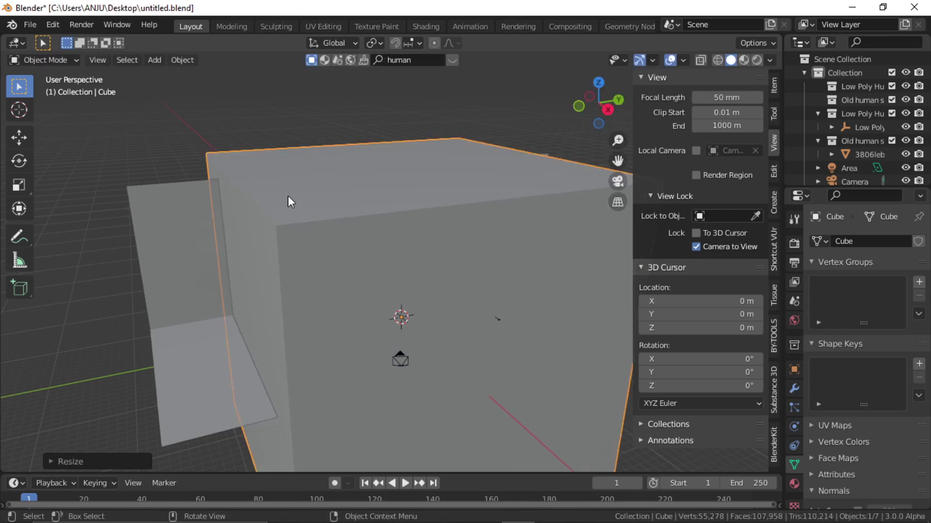
# - Move the large cube back along the X axis and raise it along the Z axis
pyautogui.moveTo(322, 261); pyautogui.dragTo(416, 249, button='middle')
pyautogui.press('g')
pyautogui.press('x')
pyautogui.click(420, 323)
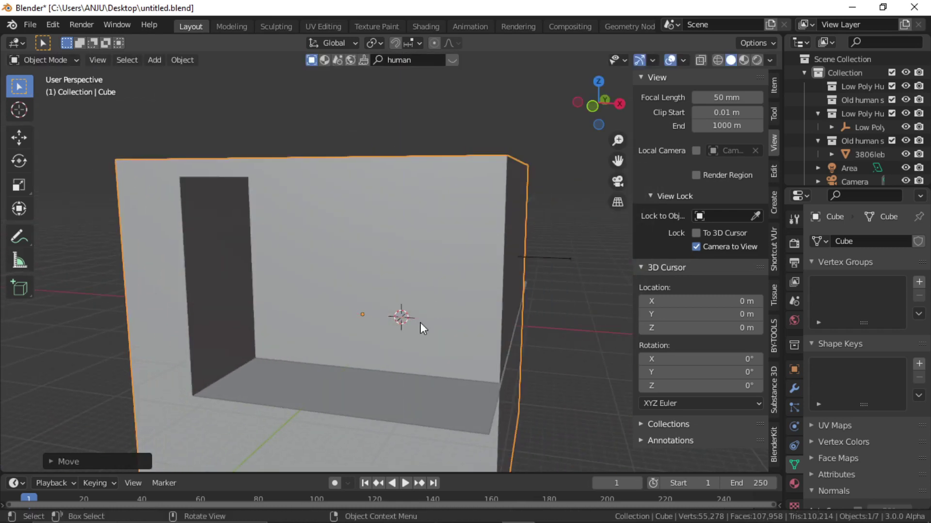
pyautogui.press('g')
pyautogui.press('x')
pyautogui.press('z')
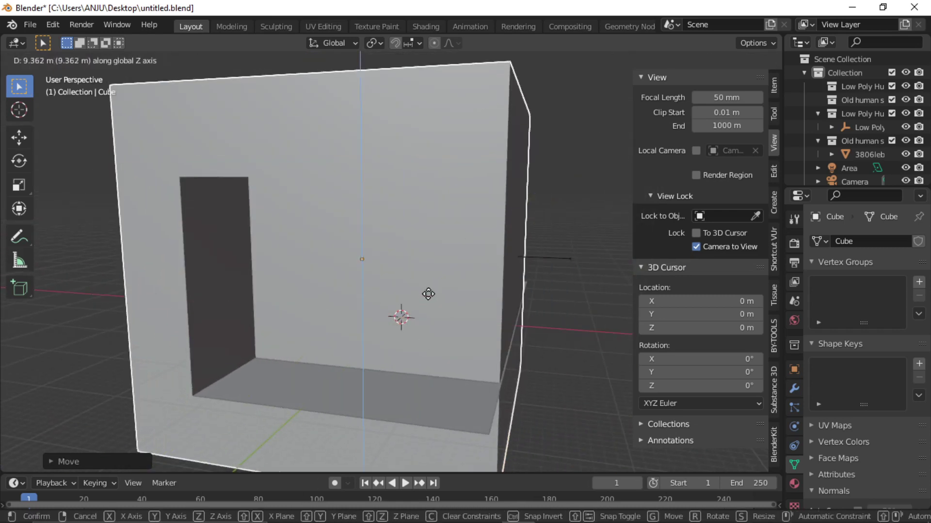
pyautogui.click(430, 306)
# - Scale the cube up by about 2.56 to enclose the whole scene and apply its scale
pyautogui.moveTo(457, 324); pyautogui.dragTo(393, 339, button='middle')
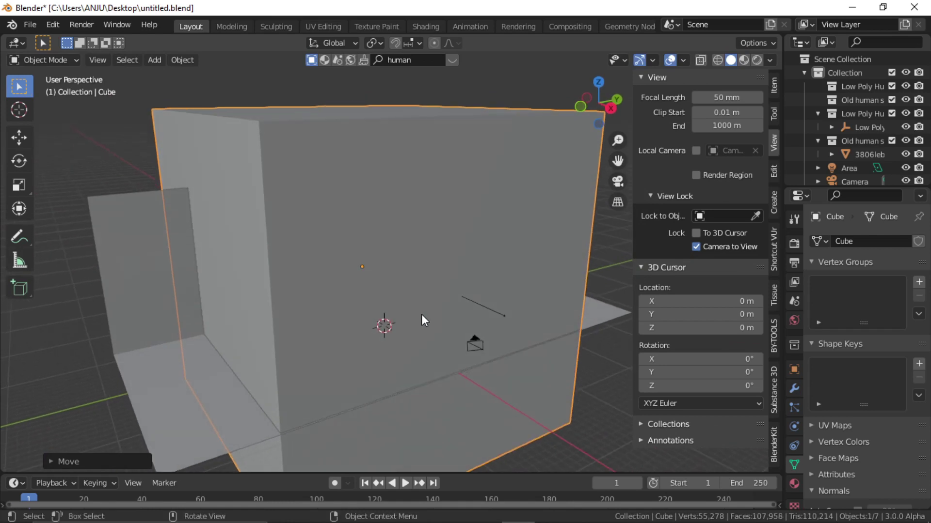
pyautogui.press('s')
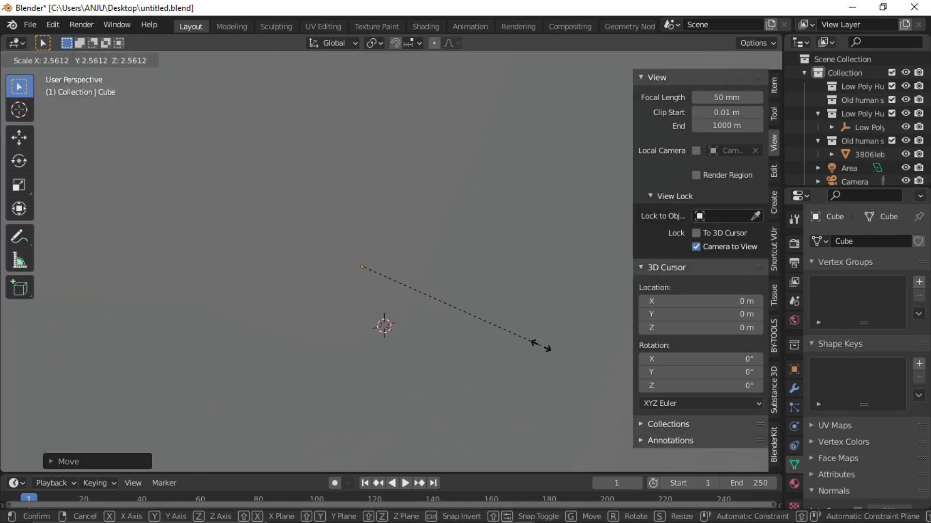
pyautogui.click(541, 345)
pyautogui.moveTo(467, 284); pyautogui.dragTo(437, 274, button='middle')
pyautogui.hotkey('ctrl', 'a')
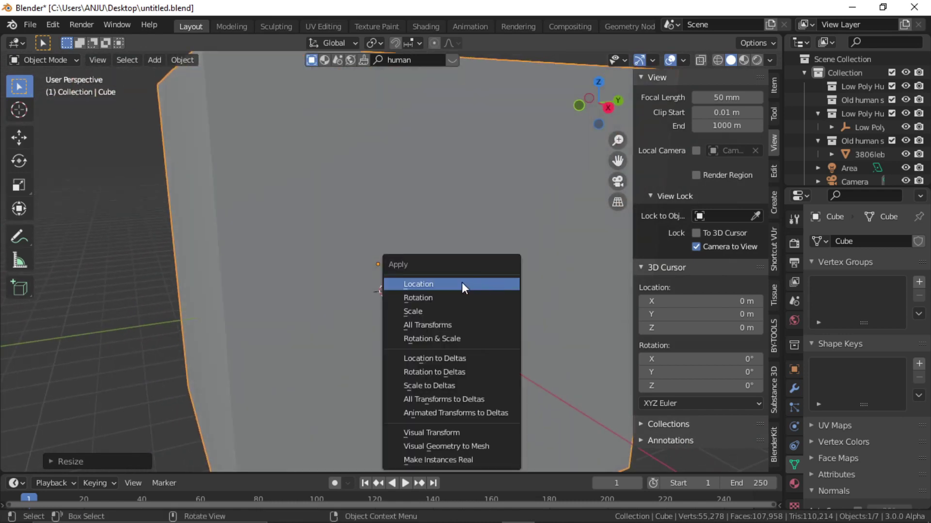
pyautogui.click(450, 310)
pyautogui.moveTo(551, 272); pyautogui.dragTo(542, 254, button='middle')
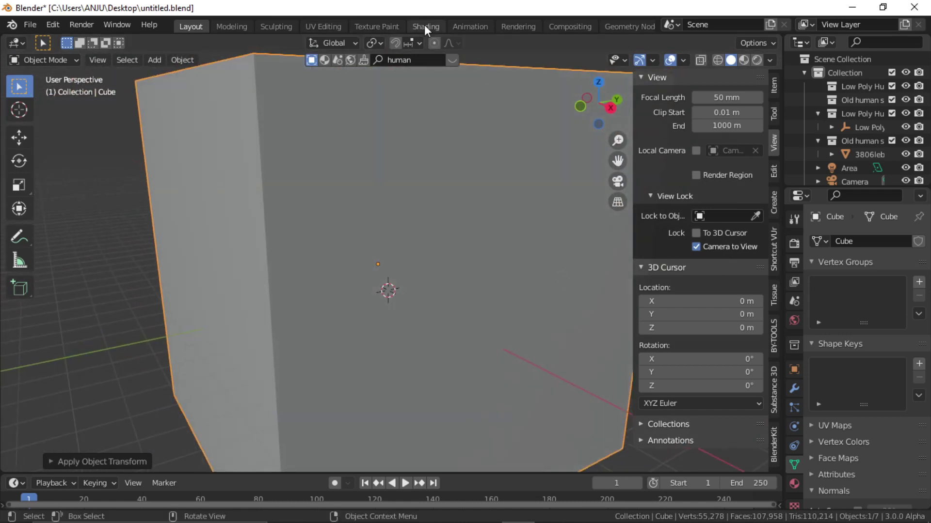
# - Create a new material on the cube and delete its Principled BSDF node in the Shading workspace
pyautogui.click(794, 483)
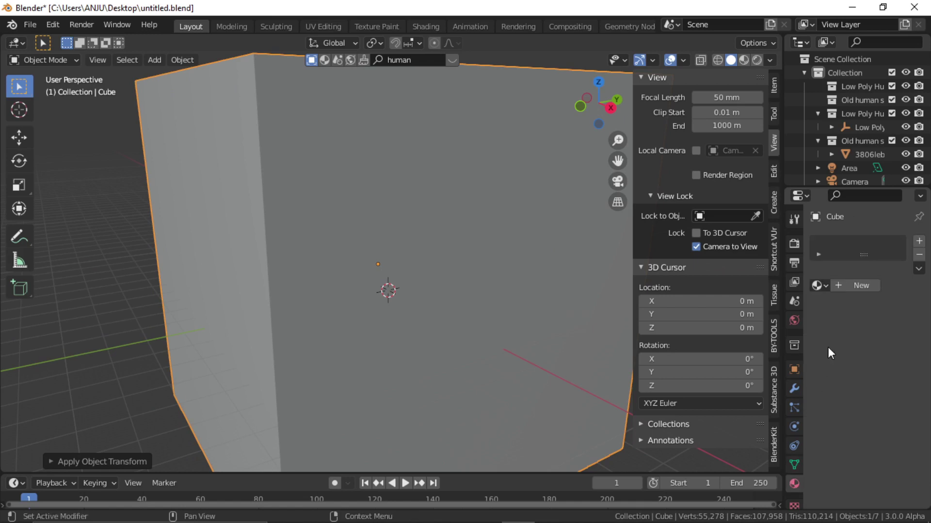
pyautogui.click(854, 286)
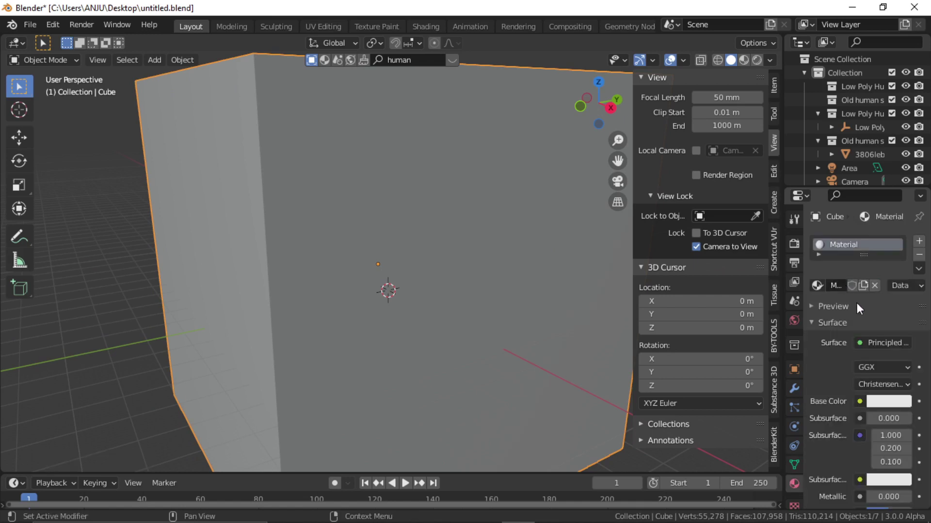
pyautogui.click(421, 25)
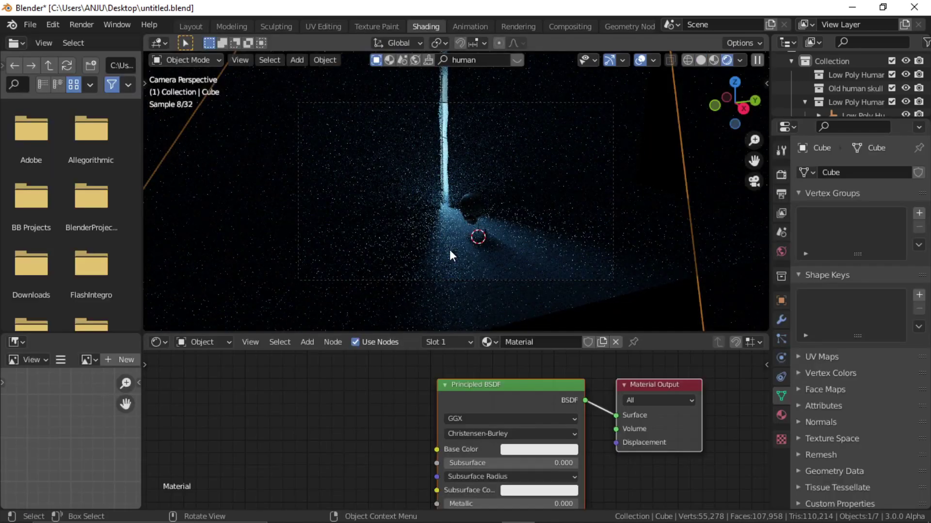
pyautogui.moveTo(466, 398); pyautogui.dragTo(453, 380, button='middle')
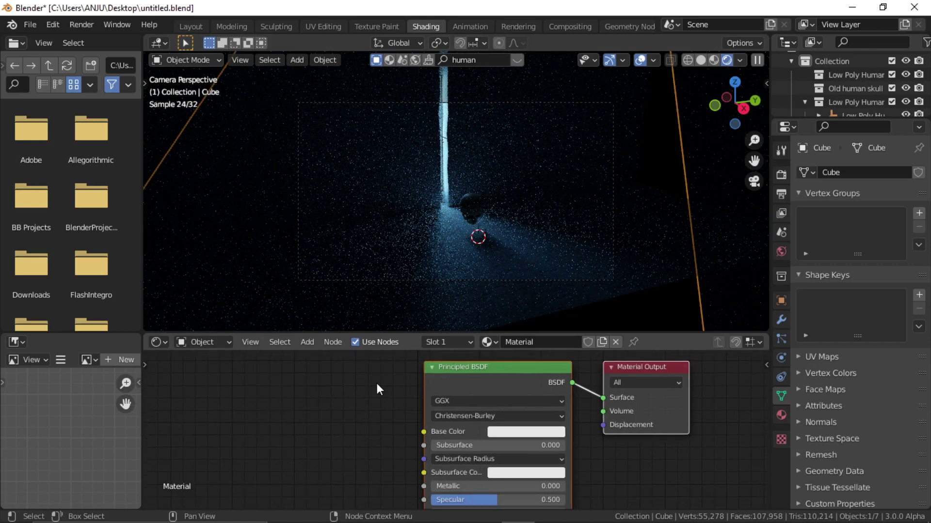
pyautogui.click(497, 383)
pyautogui.press('x')
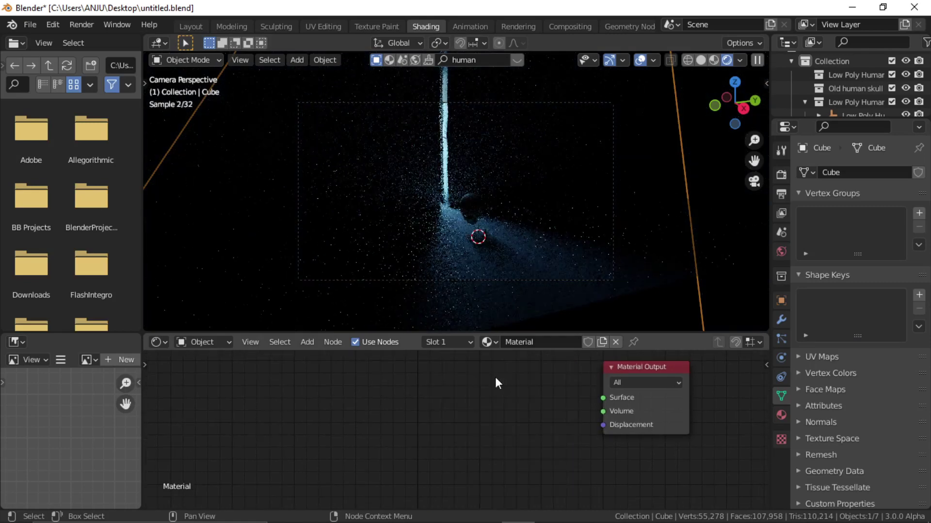
# - Add a Principled Volume node and connect its Volume output to the Material Output's Volume input
pyautogui.hotkey('shift', 'a')
pyautogui.click(458, 368)
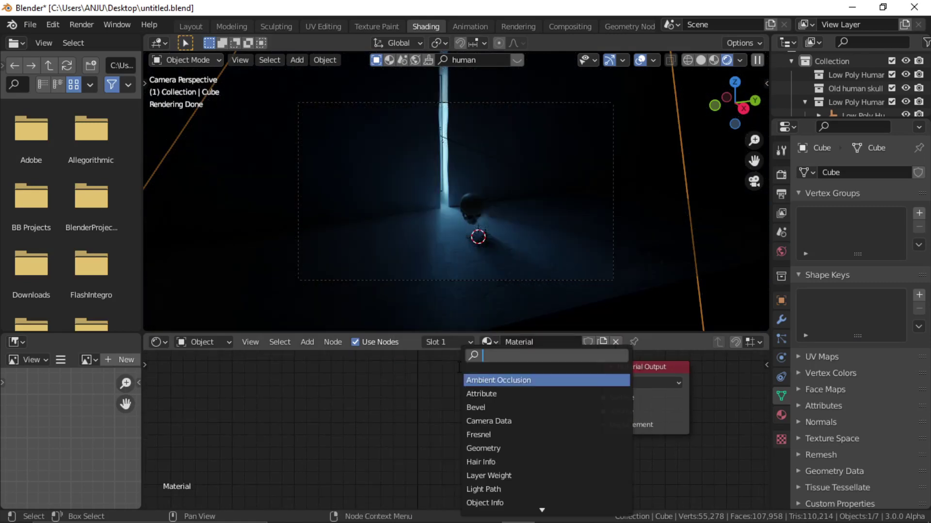
pyautogui.write('prin')
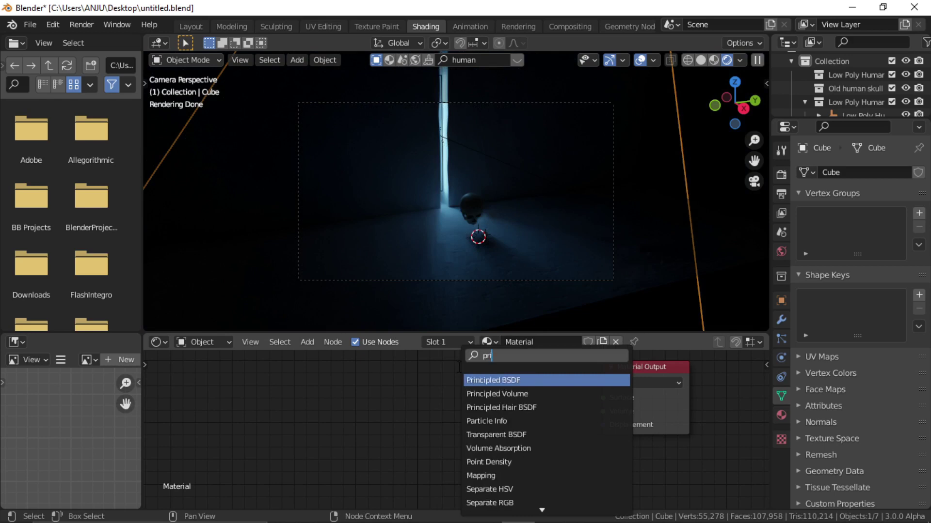
pyautogui.click(497, 393)
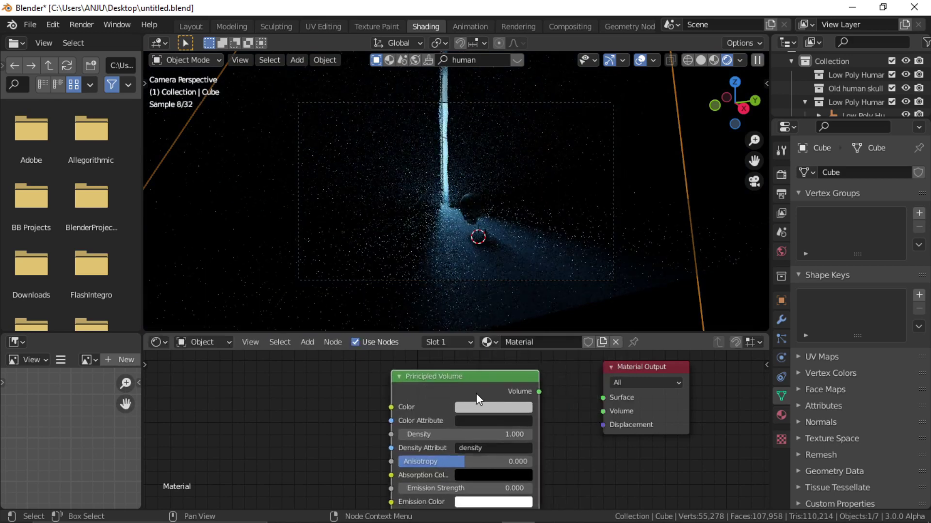
pyautogui.moveTo(539, 391); pyautogui.dragTo(602, 411)
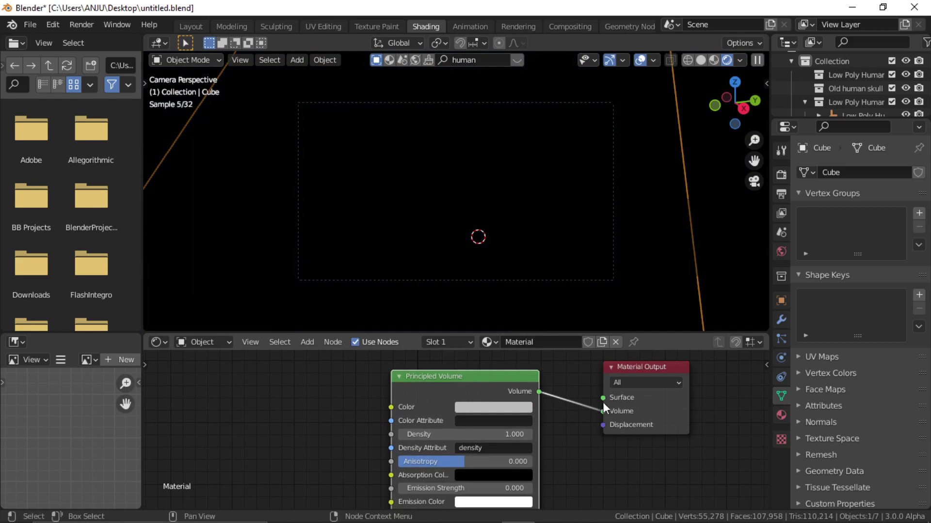
# - Set the Principled Volume node's density to 0.01
pyautogui.click(470, 434)
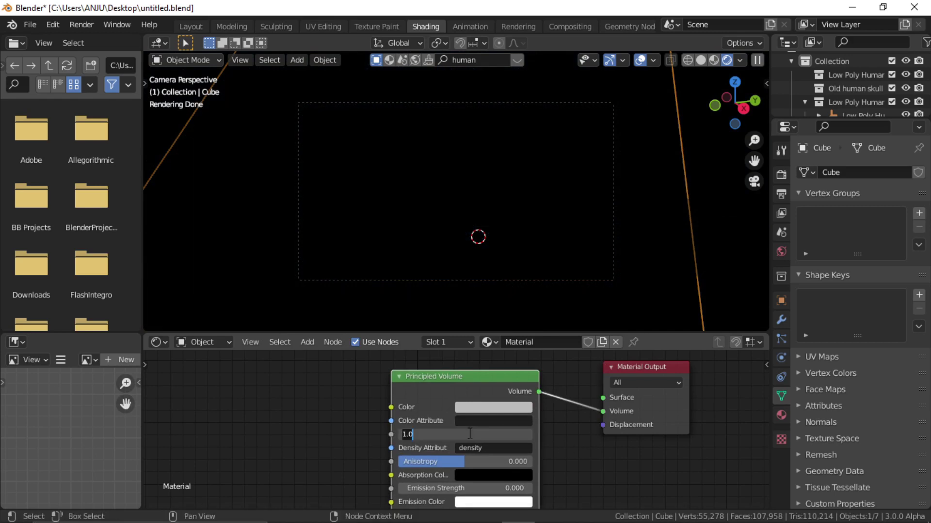
pyautogui.write('0.01')
pyautogui.press('Return')
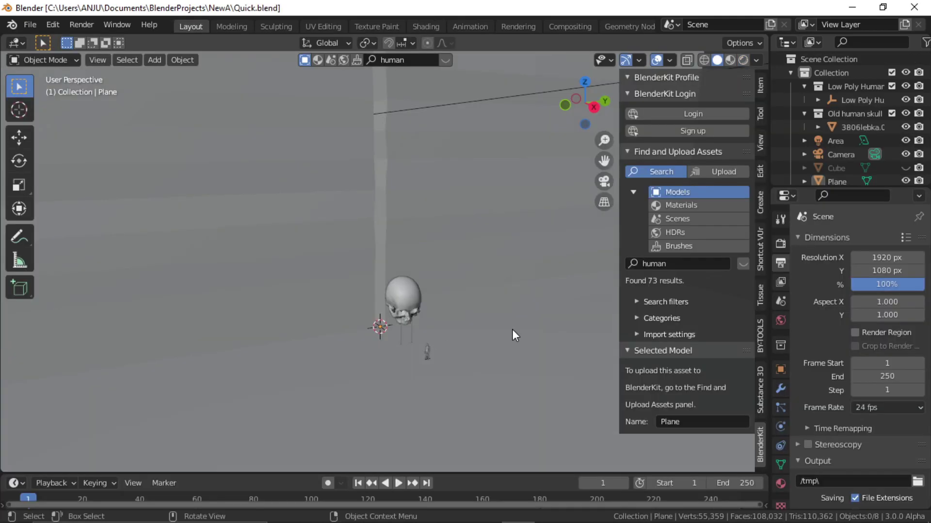
# - Examine the lights placed in the skull's eye sockets from several angles, in solid and rendered viewport shading
pyautogui.scroll(4, 437, 326)
pyautogui.moveTo(438, 326); pyautogui.dragTo(413, 319, button='middle')
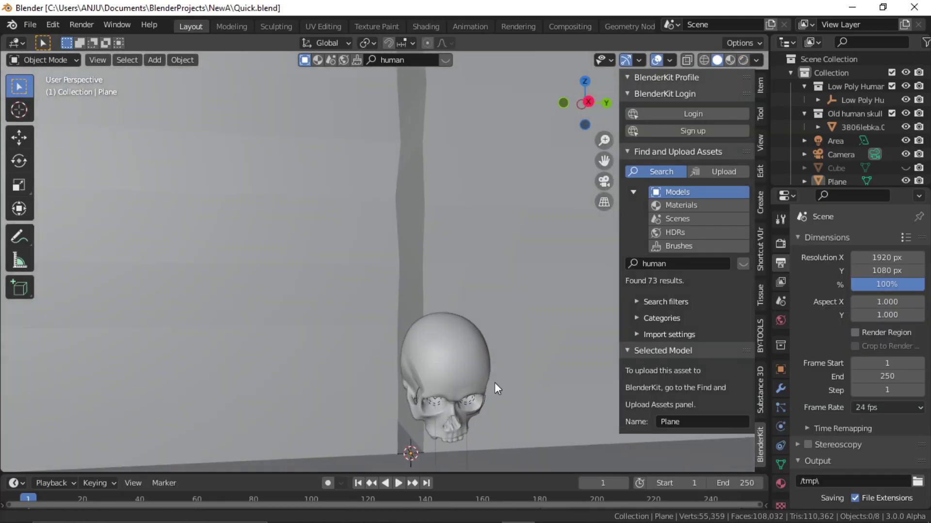
pyautogui.moveTo(495, 382); pyautogui.dragTo(367, 272, button='middle')
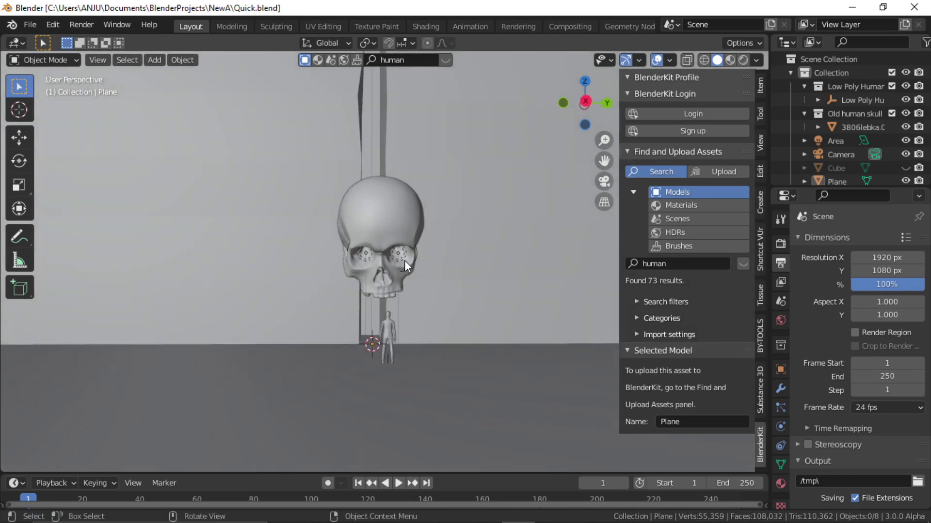
pyautogui.click(394, 258)
pyautogui.click(369, 257)
pyautogui.moveTo(368, 255); pyautogui.dragTo(388, 287, button='middle')
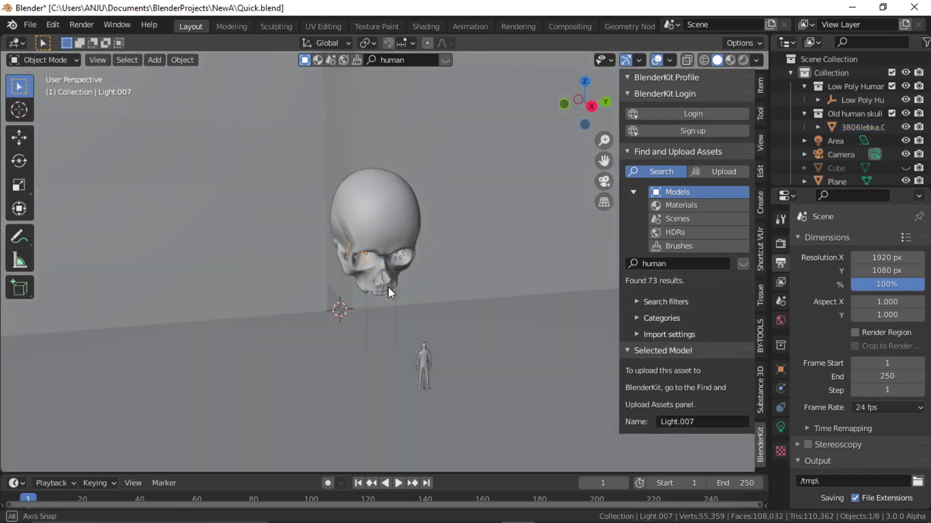
pyautogui.scroll(-2, 387, 287)
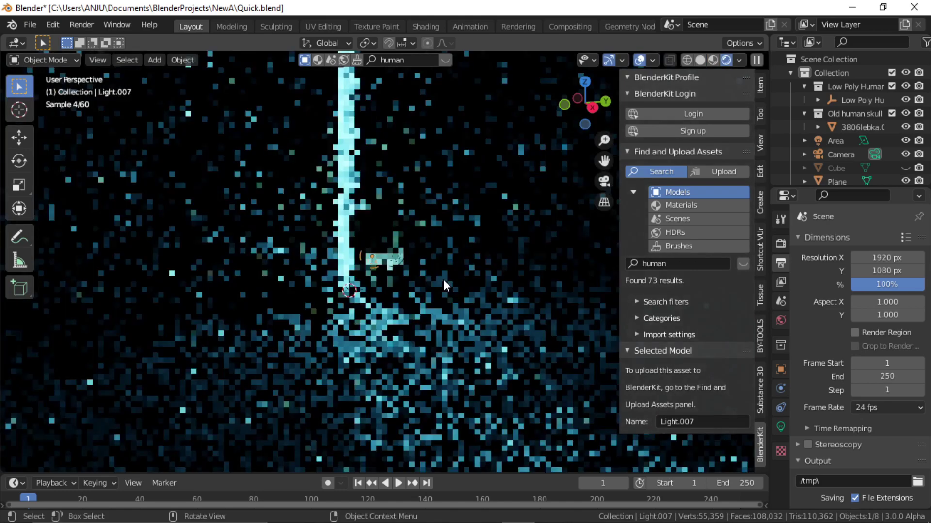
pyautogui.moveTo(458, 286)
pyautogui.mouseDown(button='middle')
pyautogui.moveTo(453, 274)
pyautogui.moveTo(466, 291)
pyautogui.mouseUp(button='middle')
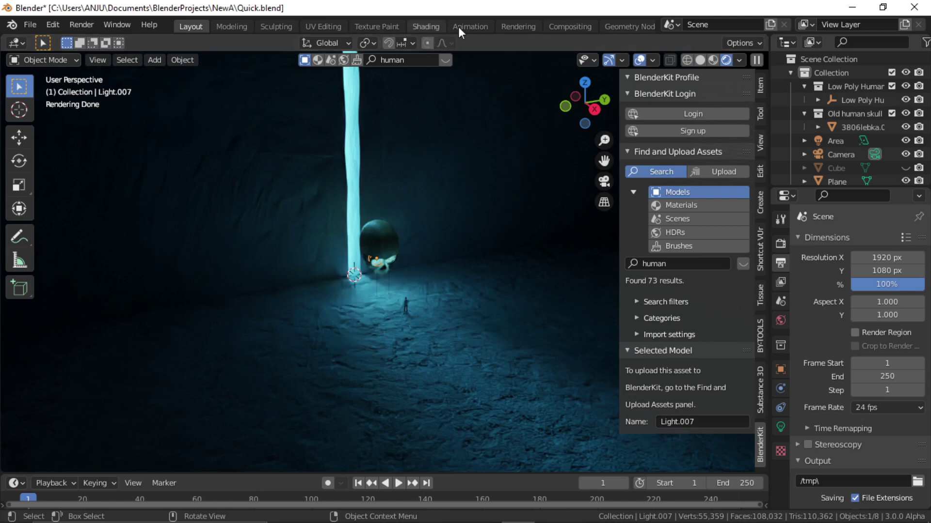
# - Set the compositor's Glare node, placed between Render Layers and Viewer, to the Fog Glow type
pyautogui.click(567, 27)
pyautogui.scroll(4, 466, 248)
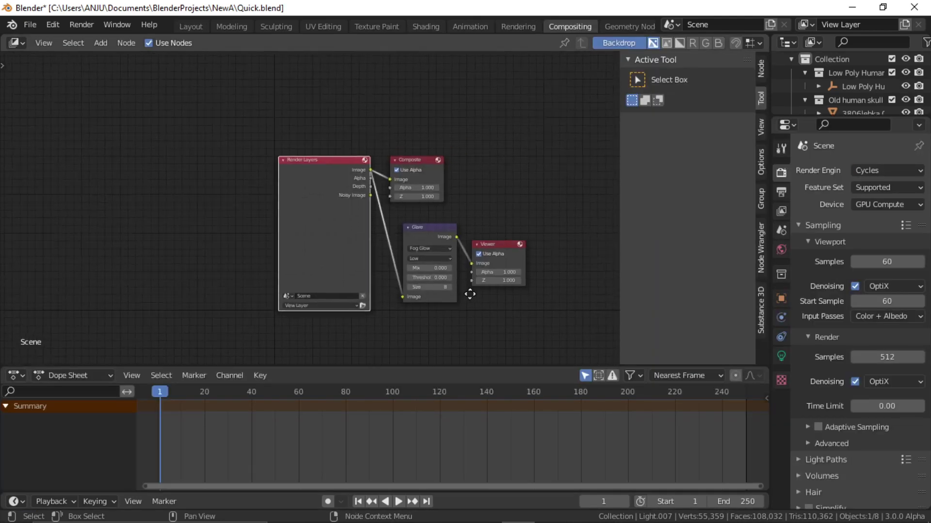
pyautogui.moveTo(475, 251); pyautogui.dragTo(410, 225, button='middle')
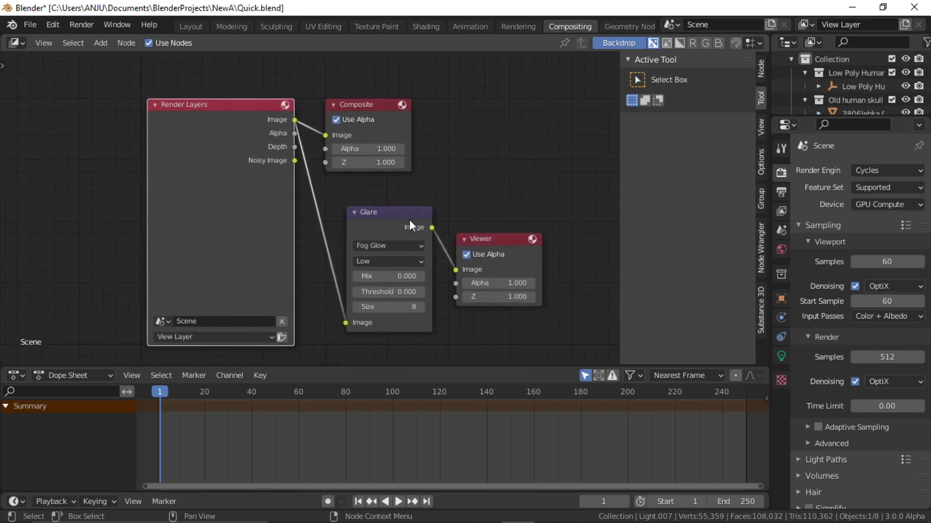
pyautogui.click(376, 212)
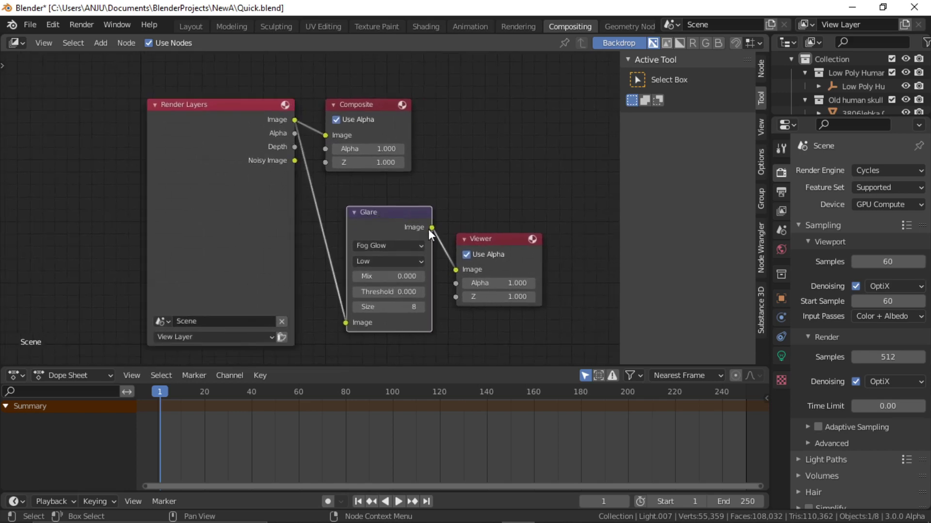
pyautogui.click(397, 246)
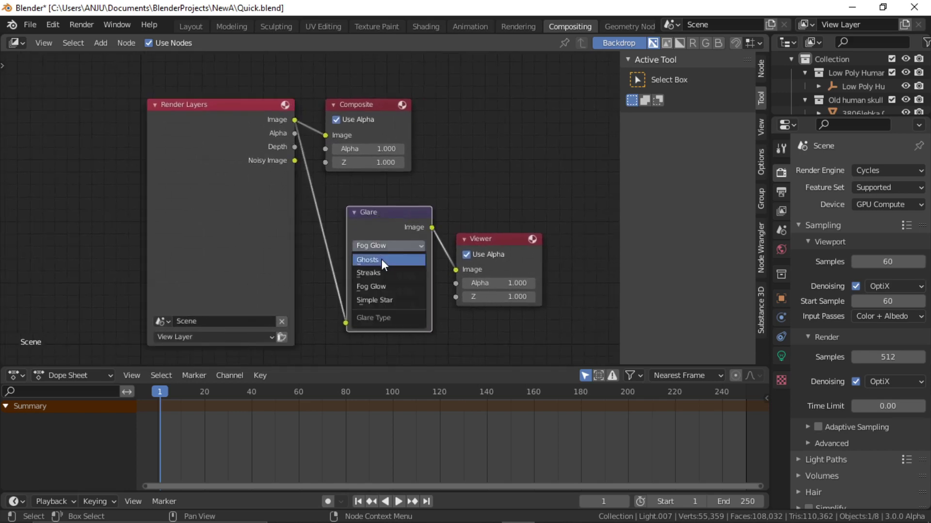
pyautogui.click(381, 285)
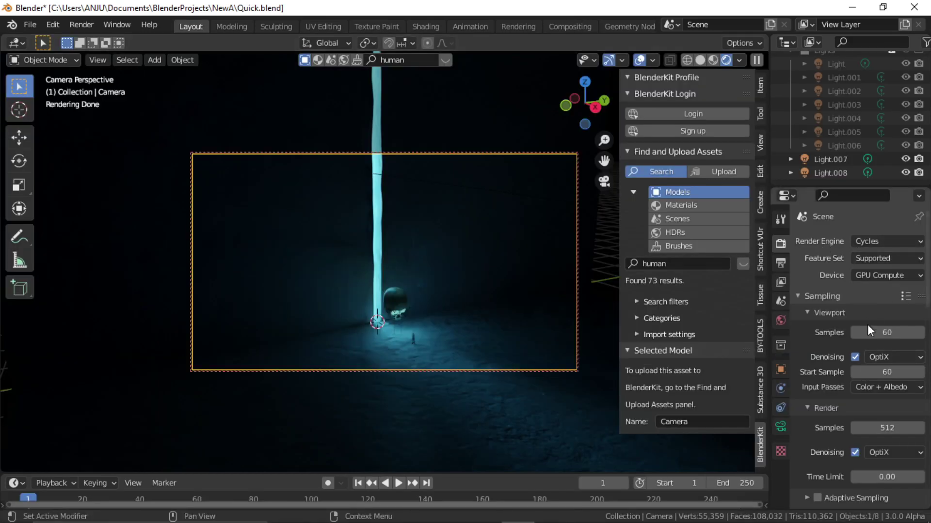
# - Review the Cycles sampling, denoising and light path settings, plus the output dimensions
pyautogui.scroll(-2, 844, 338)
pyautogui.scroll(-4, 842, 339)
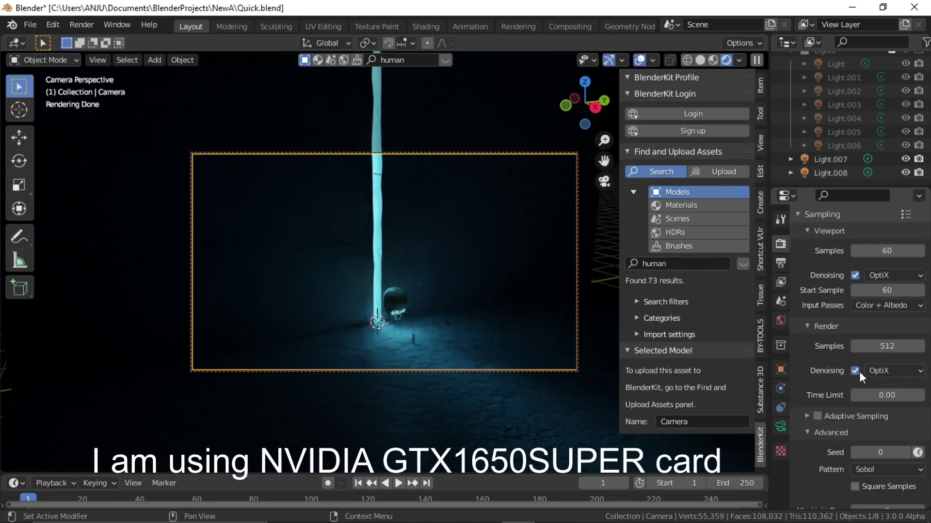
pyautogui.scroll(-2, 819, 372)
pyautogui.scroll(-6, 819, 373)
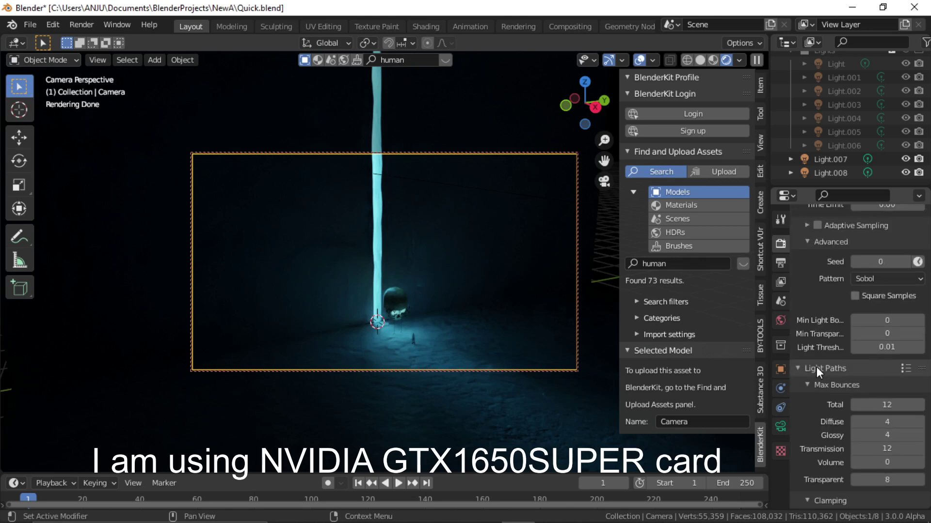
pyautogui.scroll(10, 815, 364)
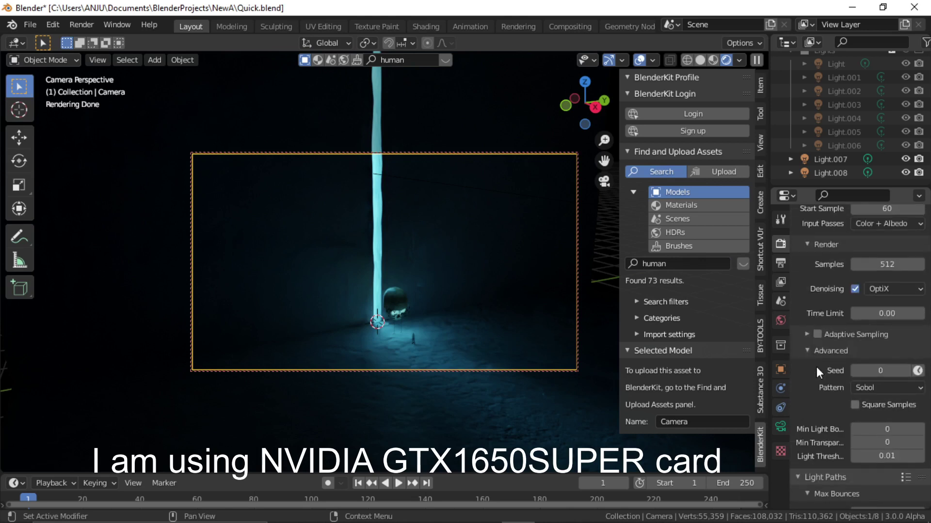
pyautogui.click(780, 263)
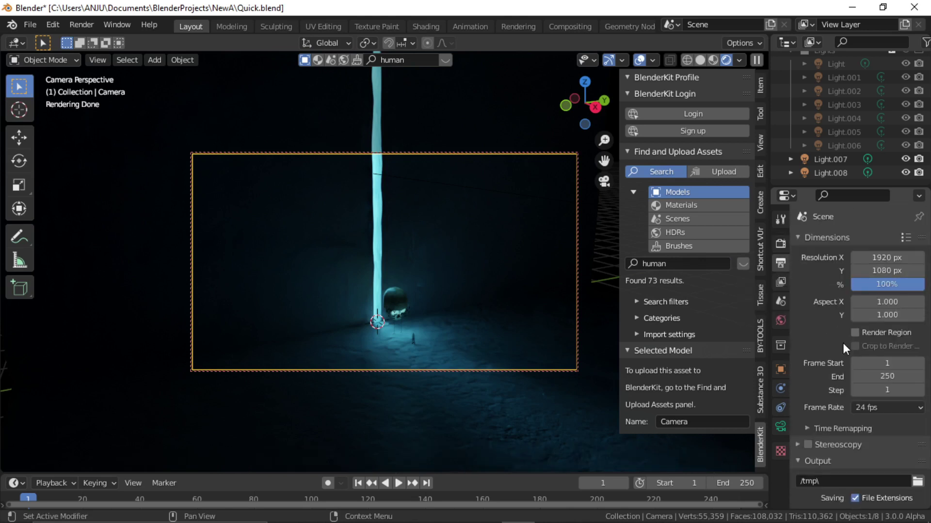
# - View the existing render result in the render window and inspect the whole image
pyautogui.click(81, 24)
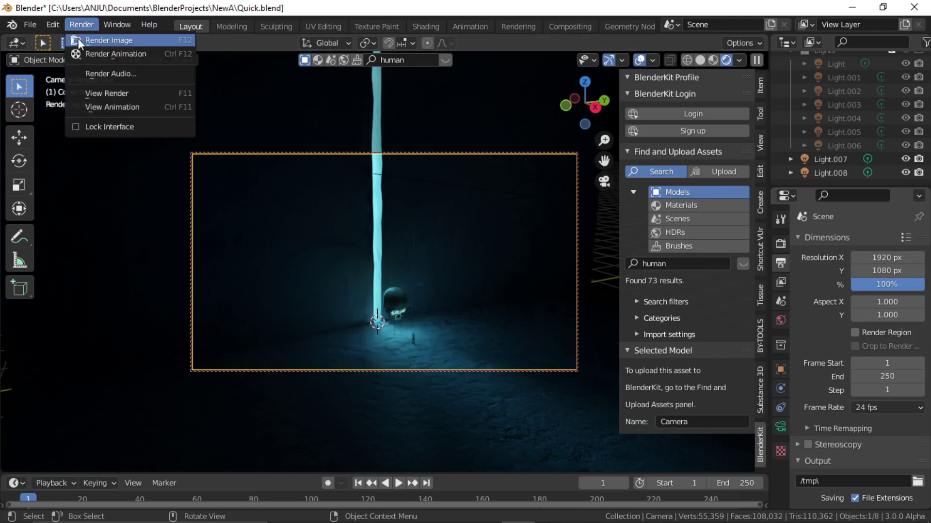
pyautogui.click(99, 92)
pyautogui.scroll(-4, 522, 184)
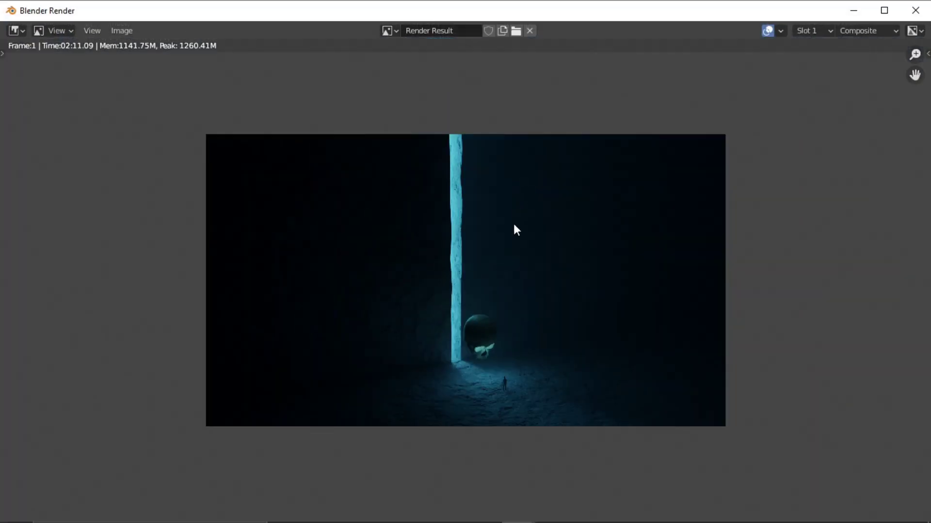
pyautogui.scroll(1, 509, 238)
pyautogui.scroll(1, 508, 247)
pyautogui.scroll(-1, 553, 257)
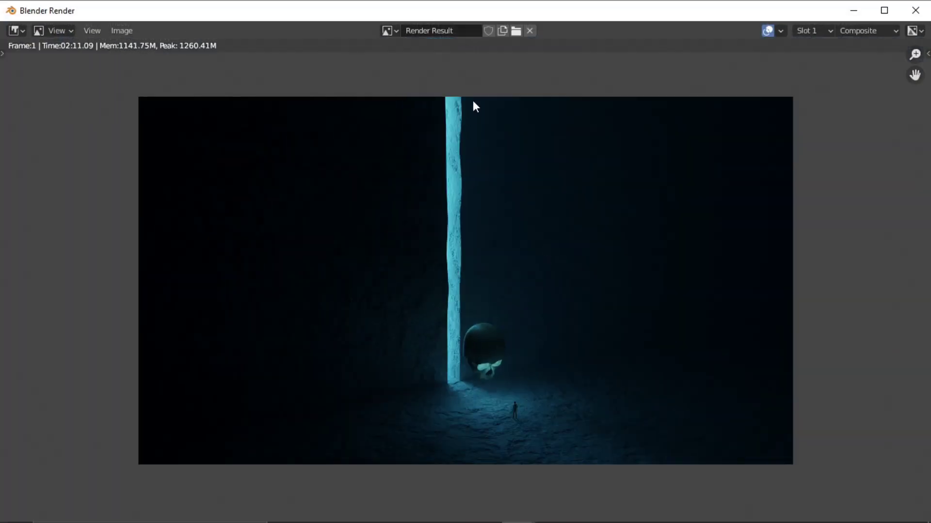
# - Display the Viewer Node image in the render window and examine the fog glow effect up close
pyautogui.click(394, 29)
pyautogui.click(427, 129)
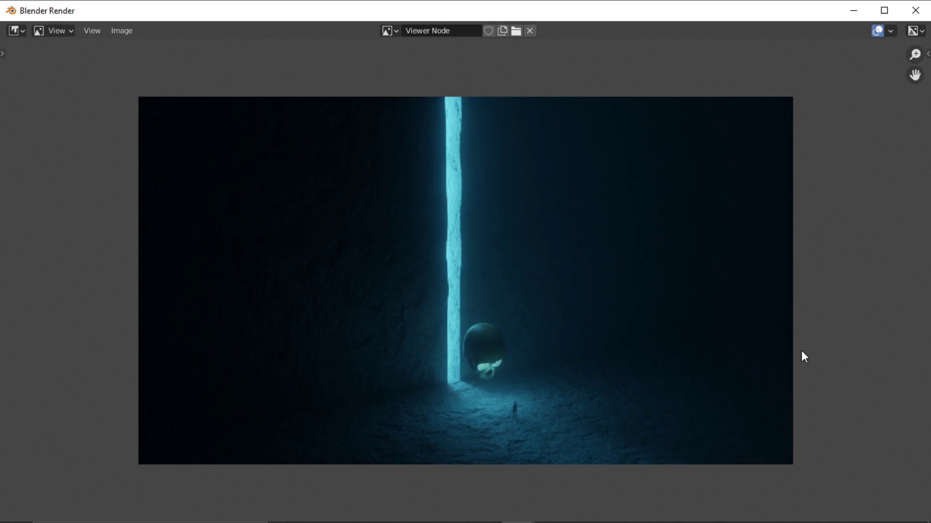
pyautogui.scroll(2, 801, 357)
pyautogui.scroll(-1, 802, 357)
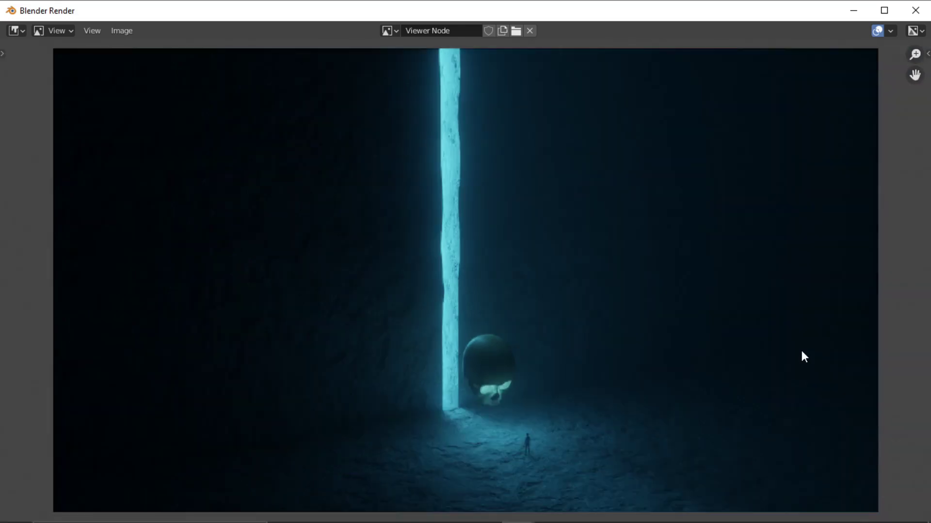